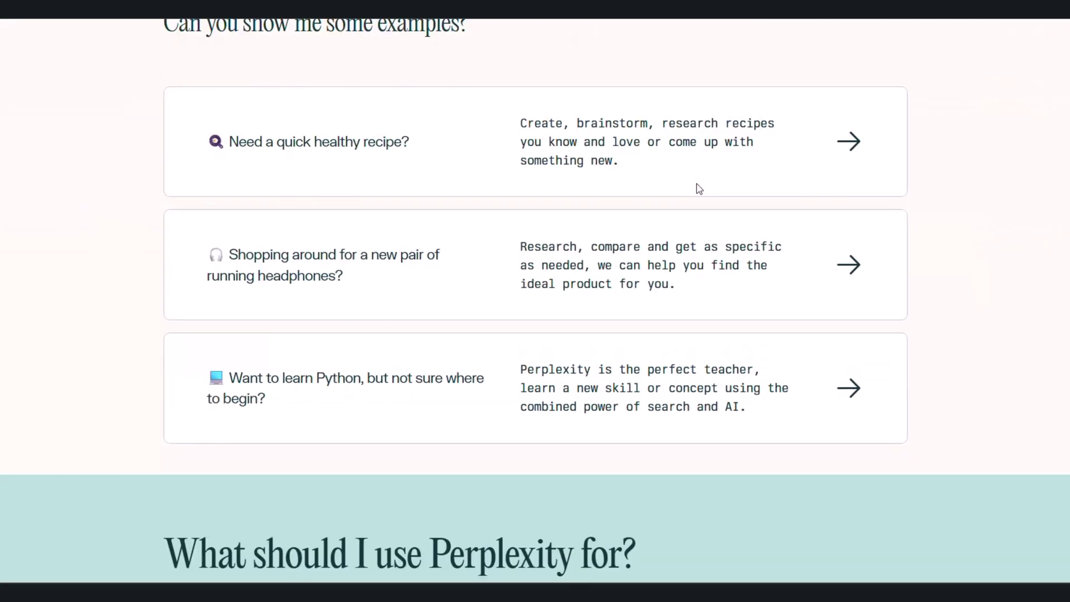
- Read through the 'Getting started with Perplexity' blog article
{"action": "scroll", "coordinate": [700, 189], "scroll_direction": "down", "scroll_amount": 1}
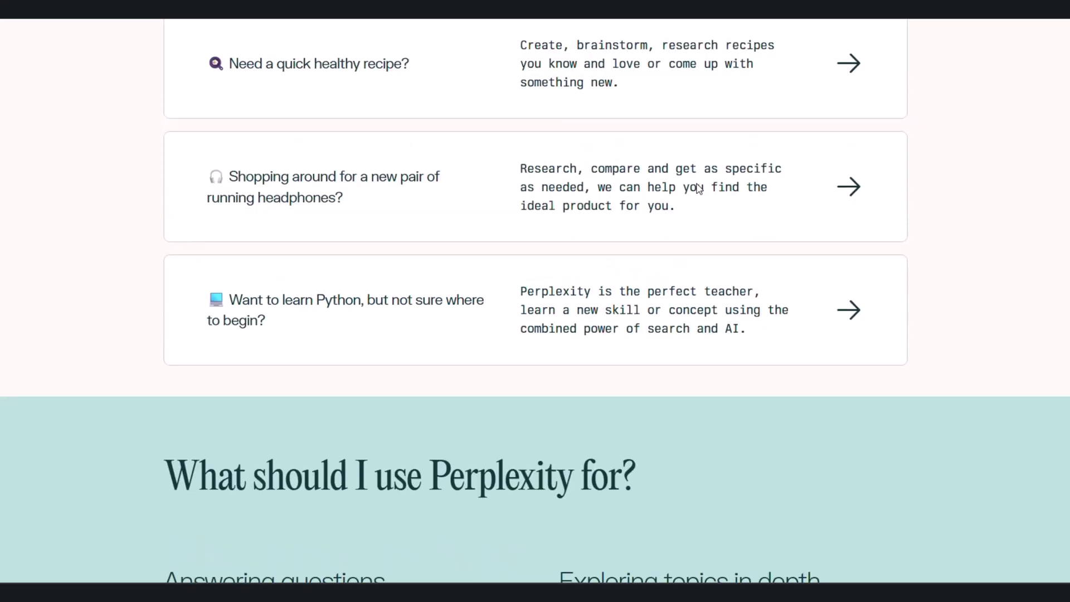
{"action": "scroll", "coordinate": [699, 189], "scroll_direction": "down", "scroll_amount": 1}
{"action": "scroll", "coordinate": [700, 189], "scroll_direction": "down", "scroll_amount": 3}
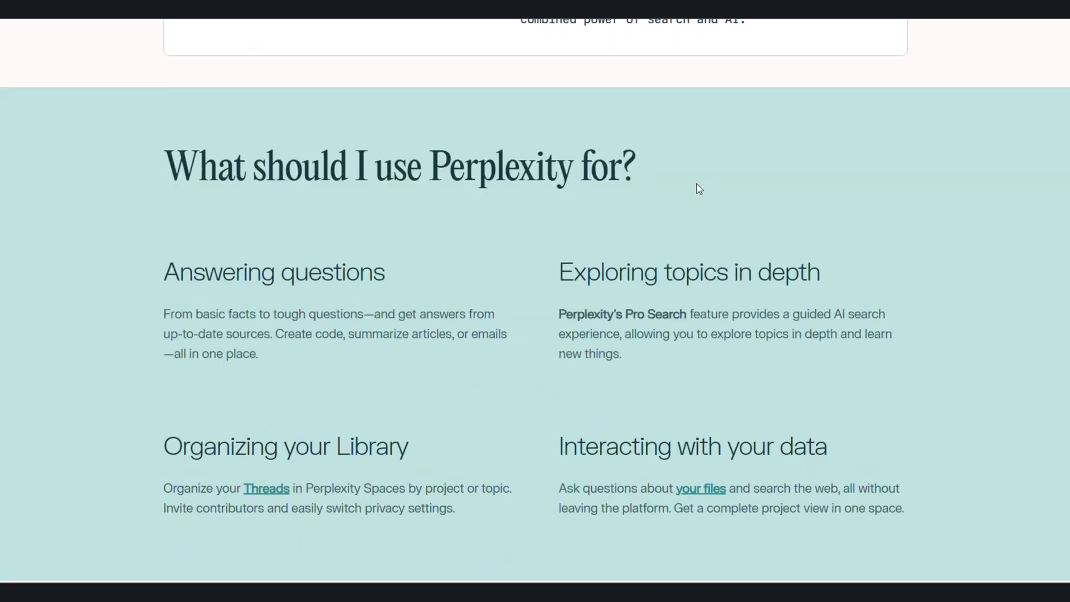
{"action": "scroll", "coordinate": [628, 361], "scroll_direction": "down", "scroll_amount": 3}
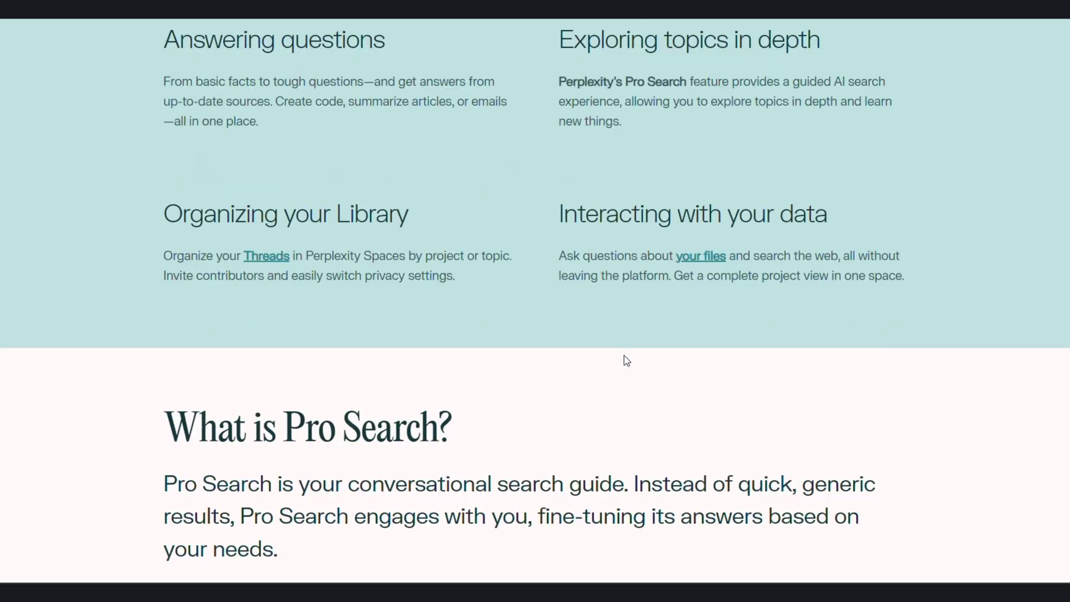
{"action": "scroll", "coordinate": [627, 361], "scroll_direction": "down", "scroll_amount": 4}
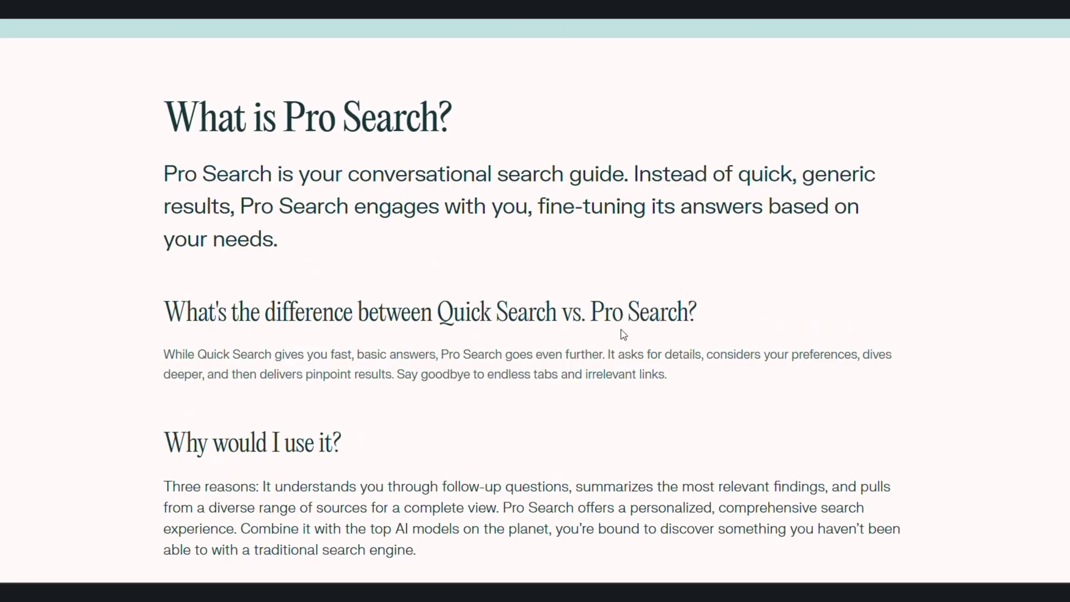
{"action": "scroll", "coordinate": [624, 334], "scroll_direction": "down", "scroll_amount": 2}
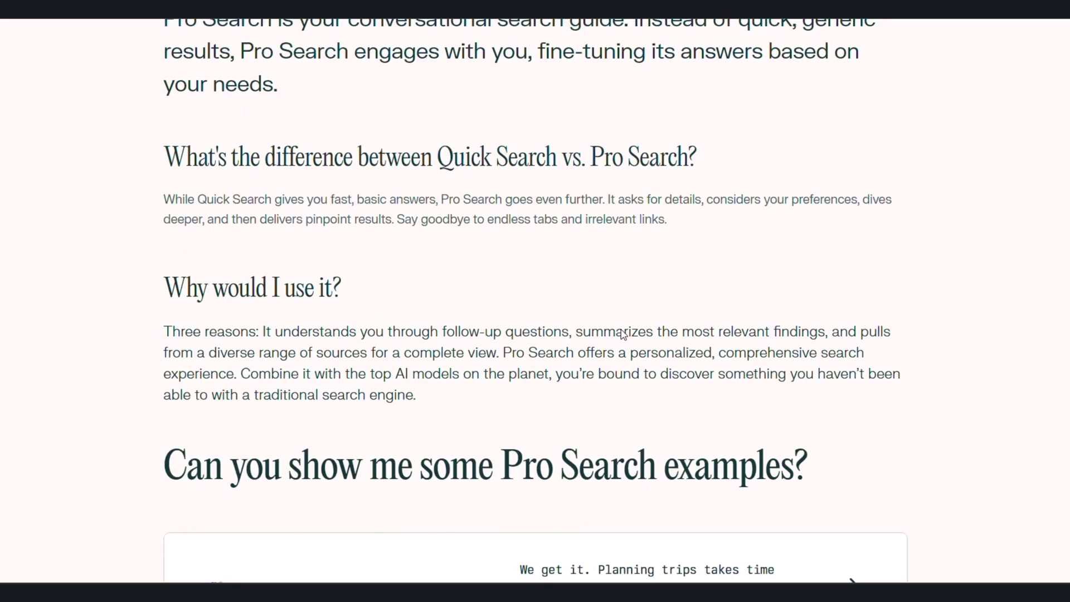
{"action": "scroll", "coordinate": [624, 335], "scroll_direction": "down", "scroll_amount": 3}
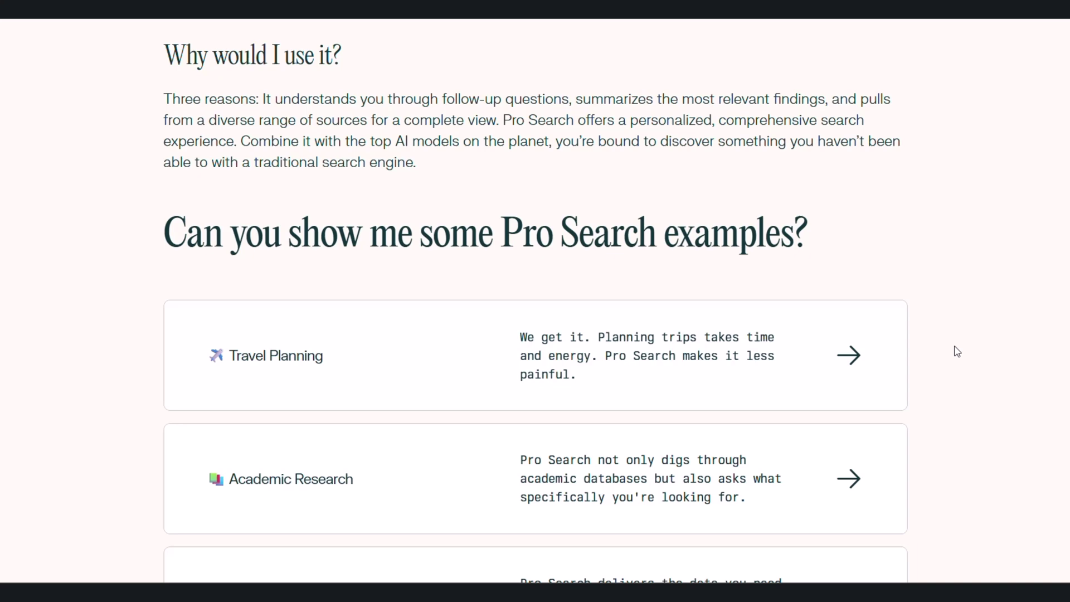
{"action": "scroll", "coordinate": [957, 351], "scroll_direction": "down", "scroll_amount": 2}
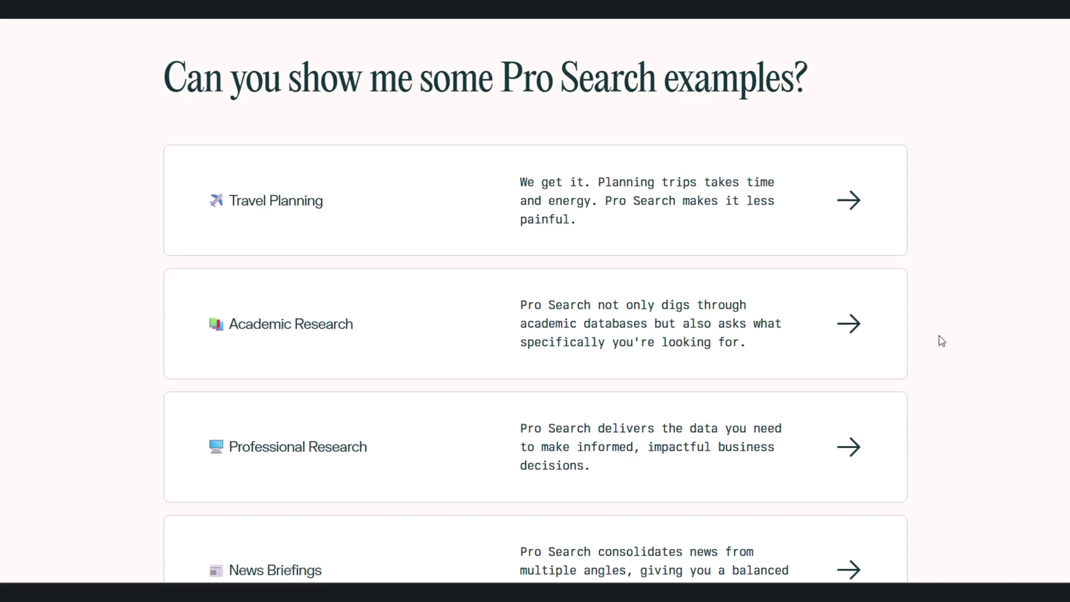
{"action": "scroll", "coordinate": [942, 341], "scroll_direction": "down", "scroll_amount": 7}
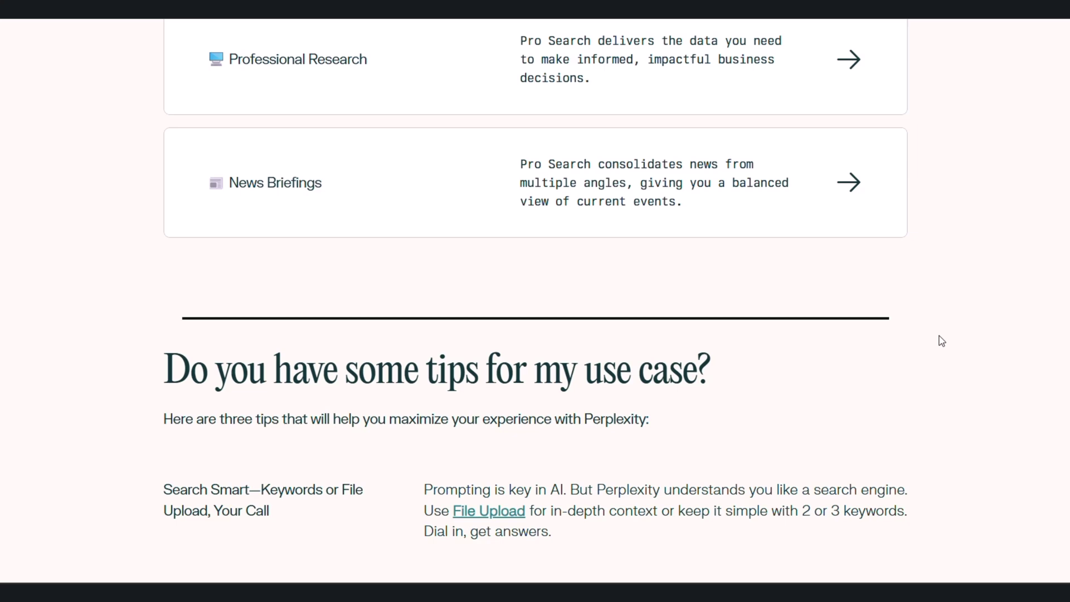
{"action": "scroll", "coordinate": [942, 341], "scroll_direction": "down", "scroll_amount": 14}
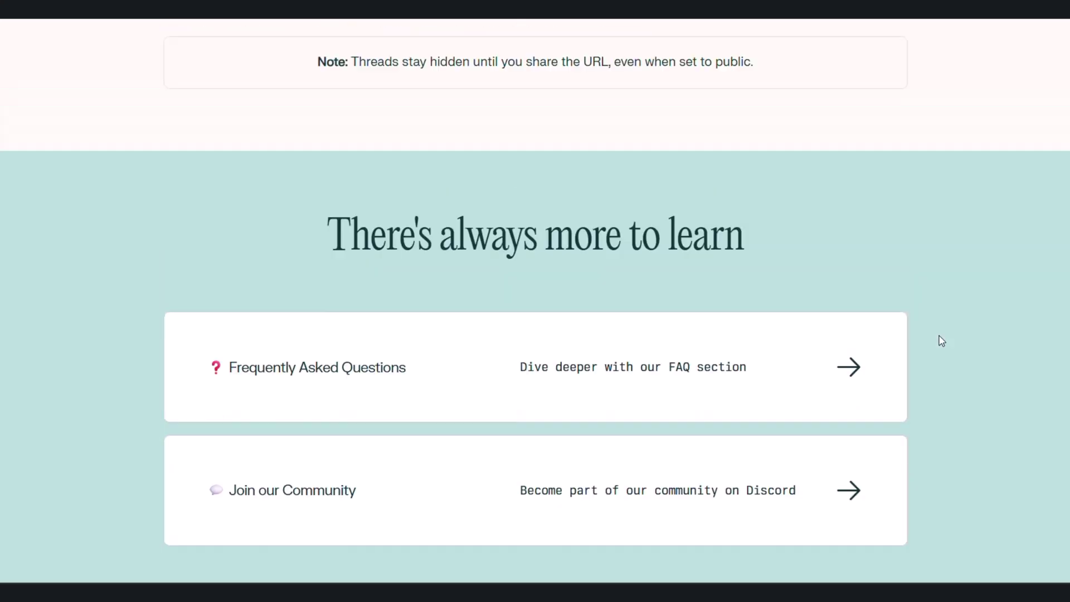
{"action": "scroll", "coordinate": [942, 341], "scroll_direction": "up", "scroll_amount": 4}
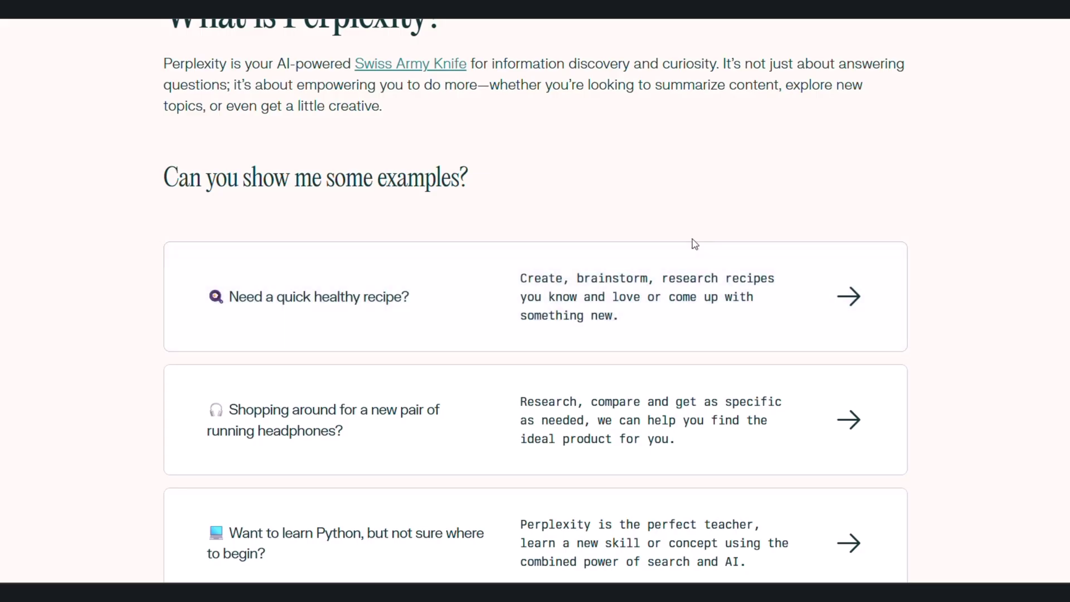
{"action": "scroll", "coordinate": [693, 241], "scroll_direction": "down", "scroll_amount": 3}
{"action": "scroll", "coordinate": [379, 280], "scroll_direction": "down", "scroll_amount": 8}
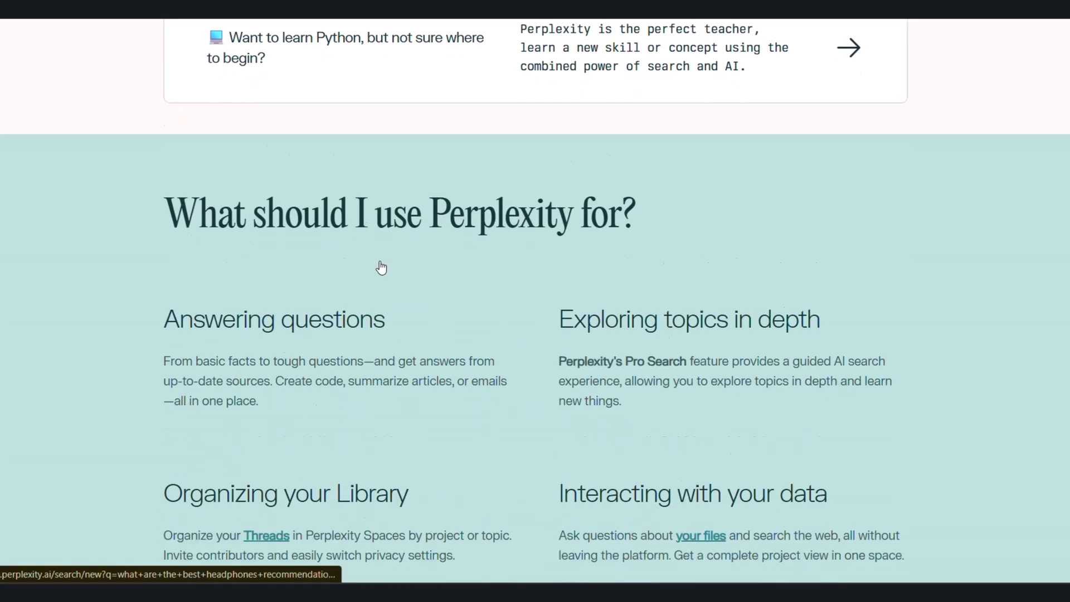
- Highlight the sentence 'Perplexity is the world's first answer engine' in the article
{"action": "scroll", "coordinate": [383, 270], "scroll_direction": "up", "scroll_amount": 12}
{"action": "scroll", "coordinate": [407, 272], "scroll_direction": "up", "scroll_amount": 4}
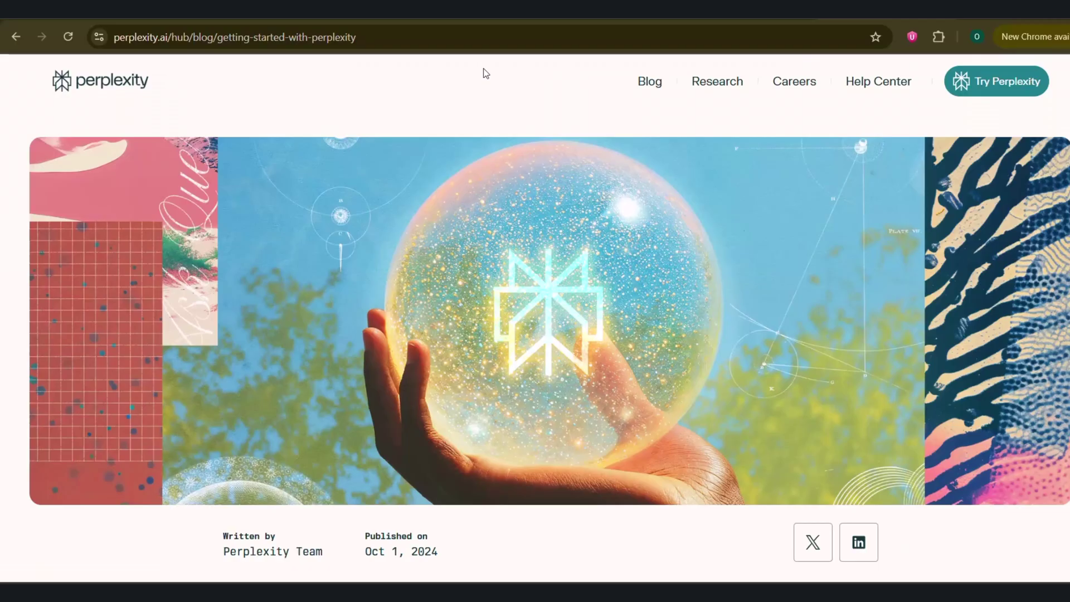
{"action": "scroll", "coordinate": [483, 72], "scroll_direction": "down", "scroll_amount": 7}
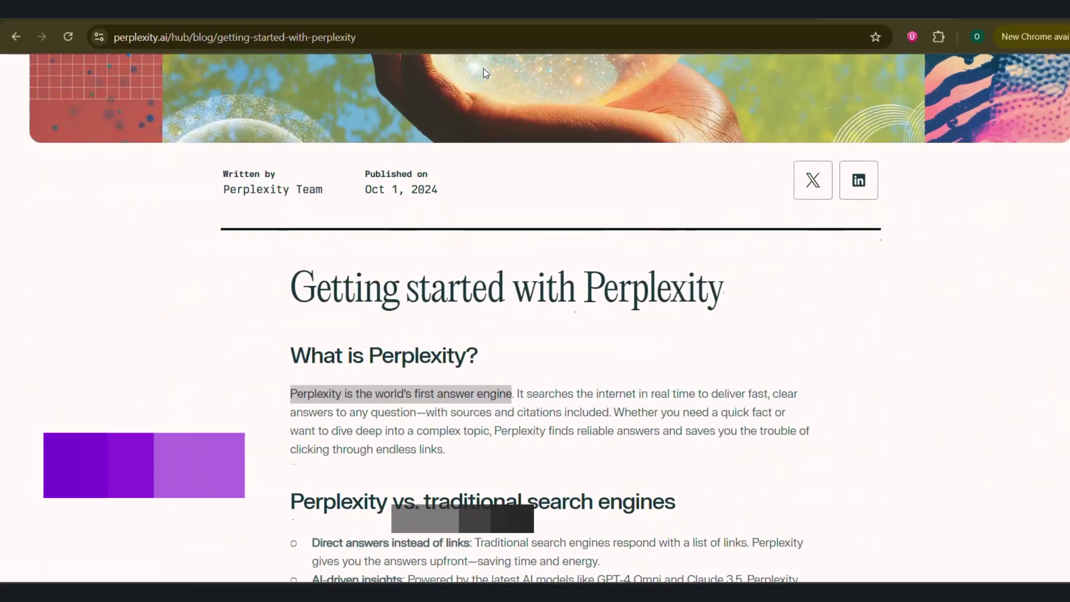
{"action": "scroll", "coordinate": [483, 68], "scroll_direction": "down", "scroll_amount": 2}
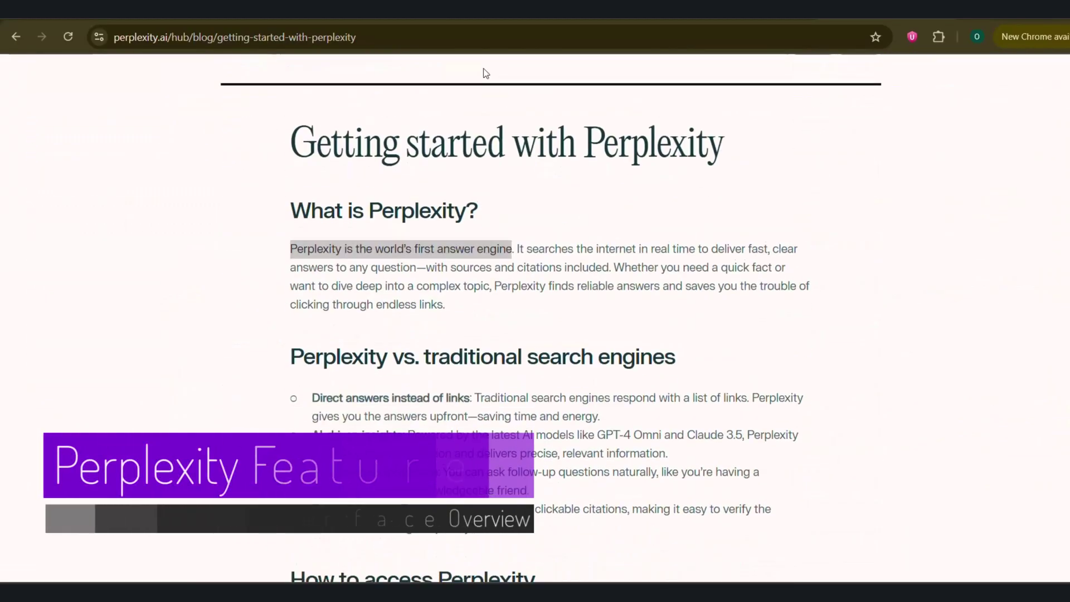
{"action": "left_click", "coordinate": [283, 251]}
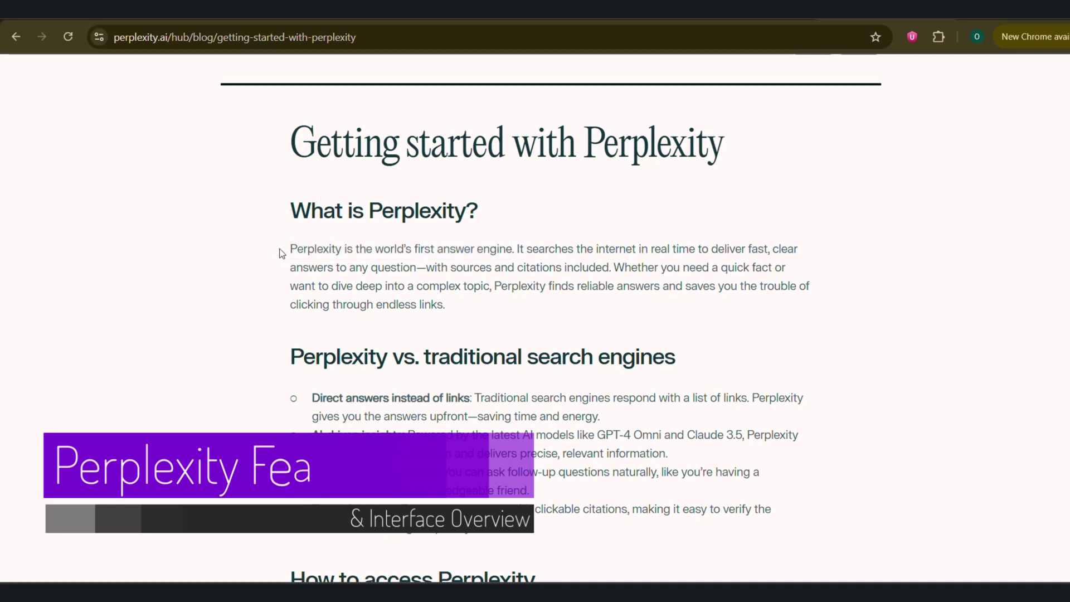
{"action": "left_click_drag", "start_coordinate": [286, 251], "coordinate": [517, 249]}
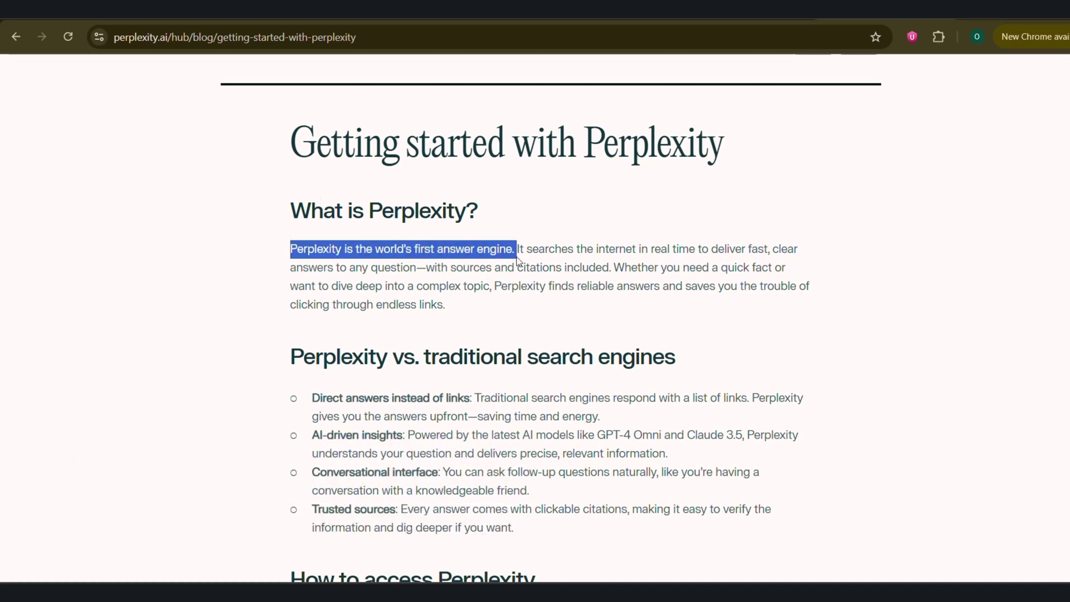
- On the Perplexity home page, enter the question 'what is a prompt' without submitting it
{"action": "left_click", "coordinate": [473, 17]}
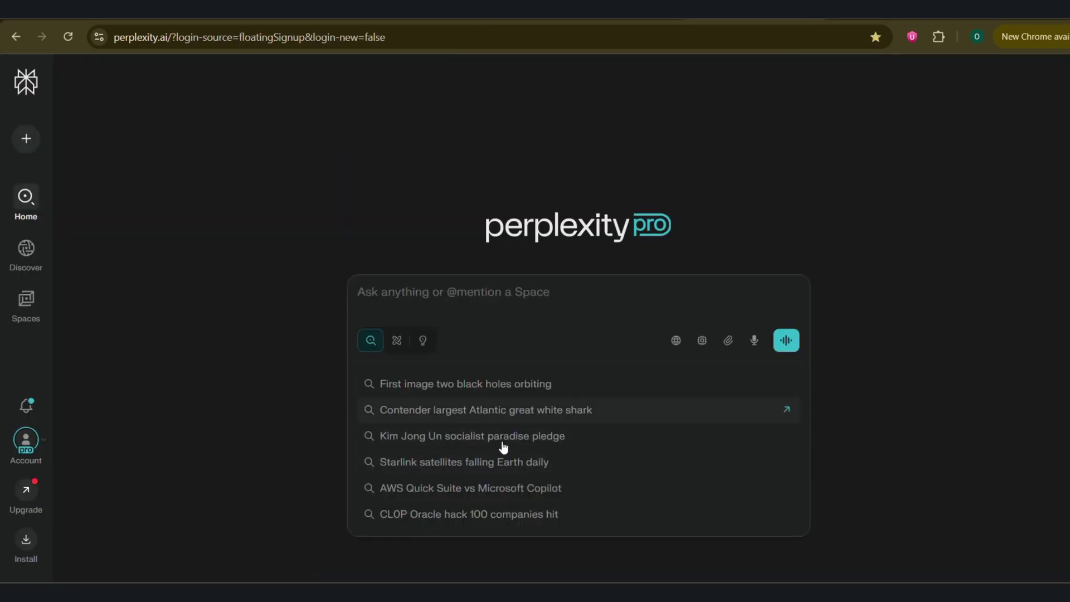
{"action": "type", "text": "what"}
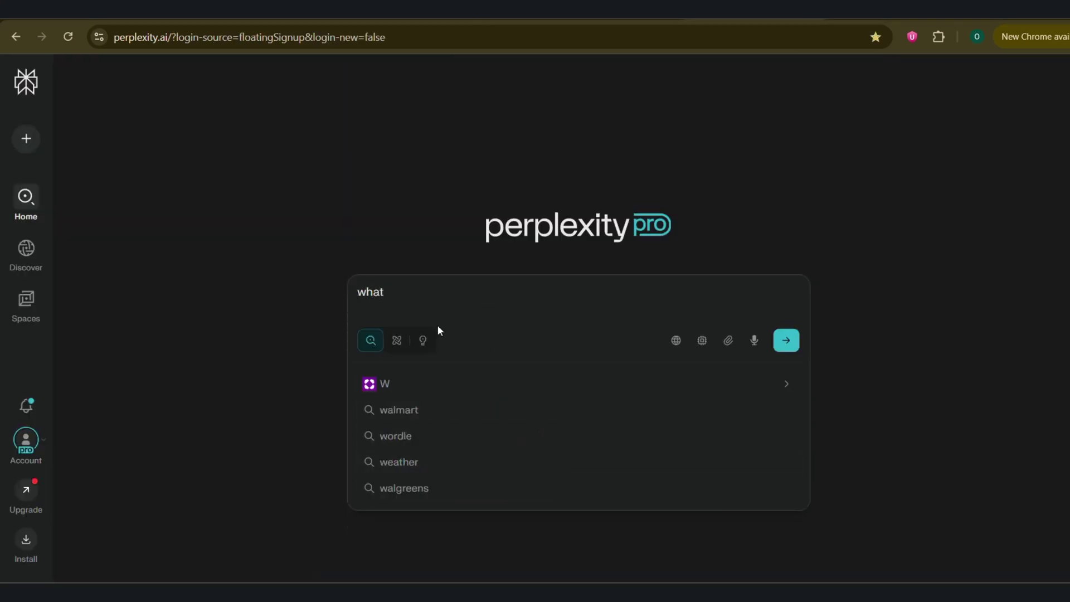
{"action": "type", "text": " is the a"}
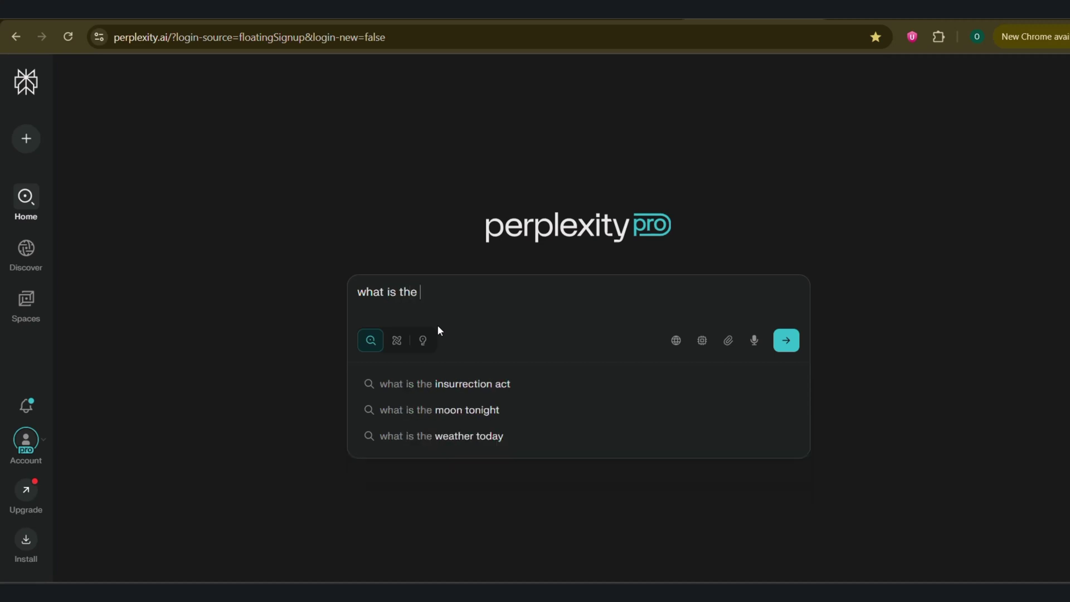
{"action": "key", "text": "BackSpace"}
{"action": "key", "text": "BackSpace"}
{"action": "key", "text": "BackSpace"}
{"action": "key", "text": "BackSpace"}
{"action": "key", "text": "BackSpace"}
{"action": "key", "text": "BackSpace"}
{"action": "type", "text": "a "}
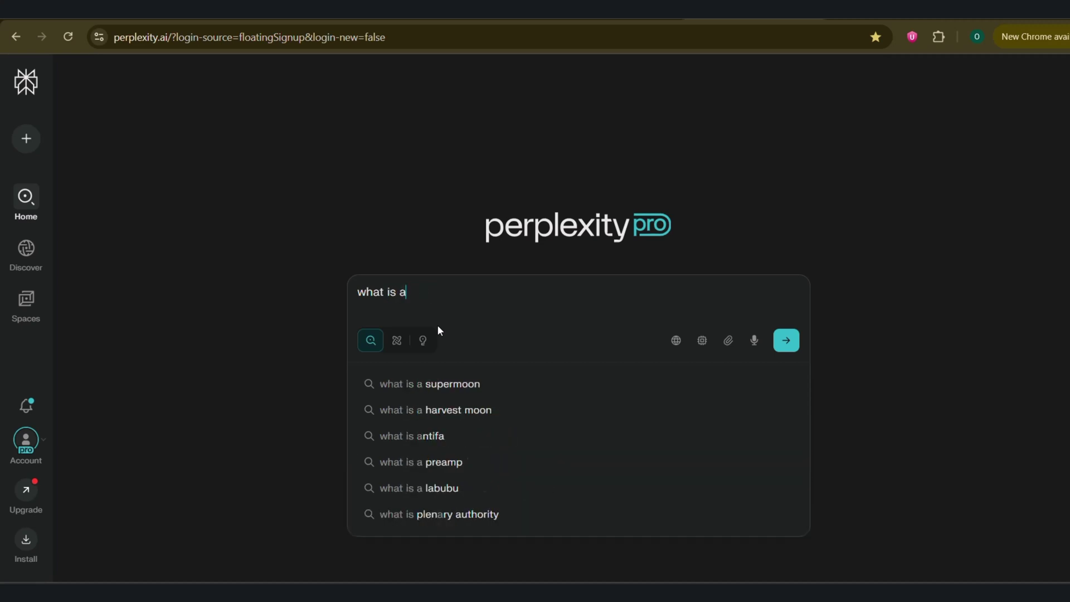
{"action": "type", "text": "prompt"}
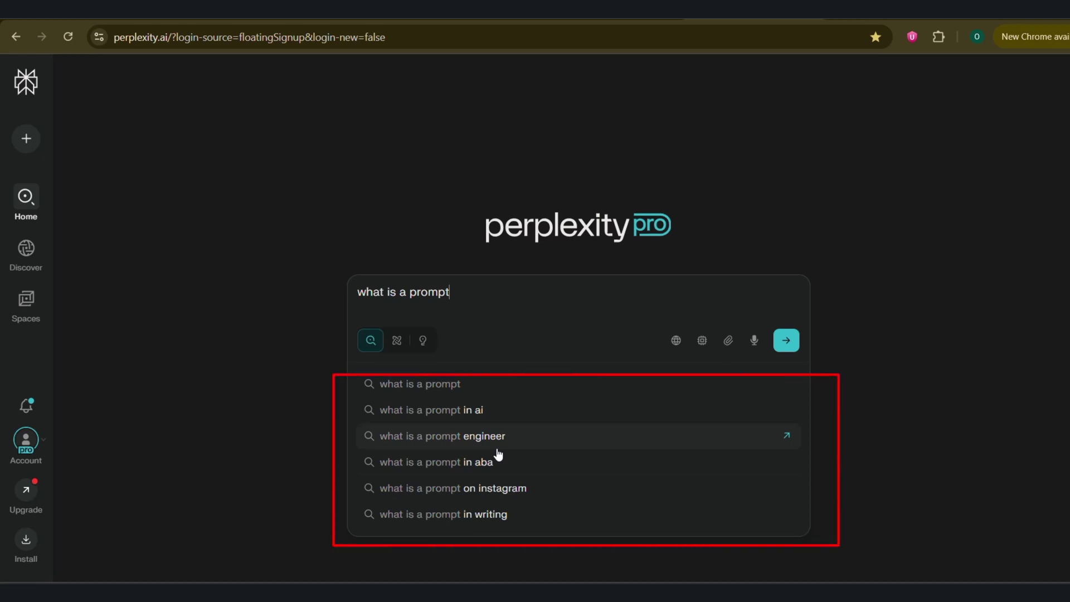
{"action": "left_click", "coordinate": [371, 342]}
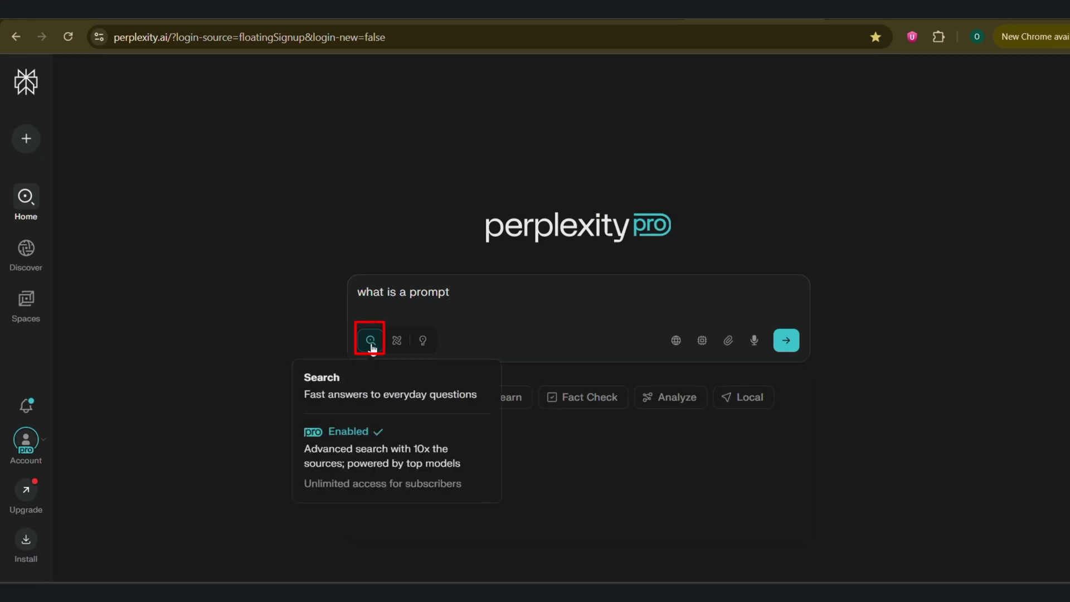
{"action": "mouse_move", "coordinate": [398, 346]}
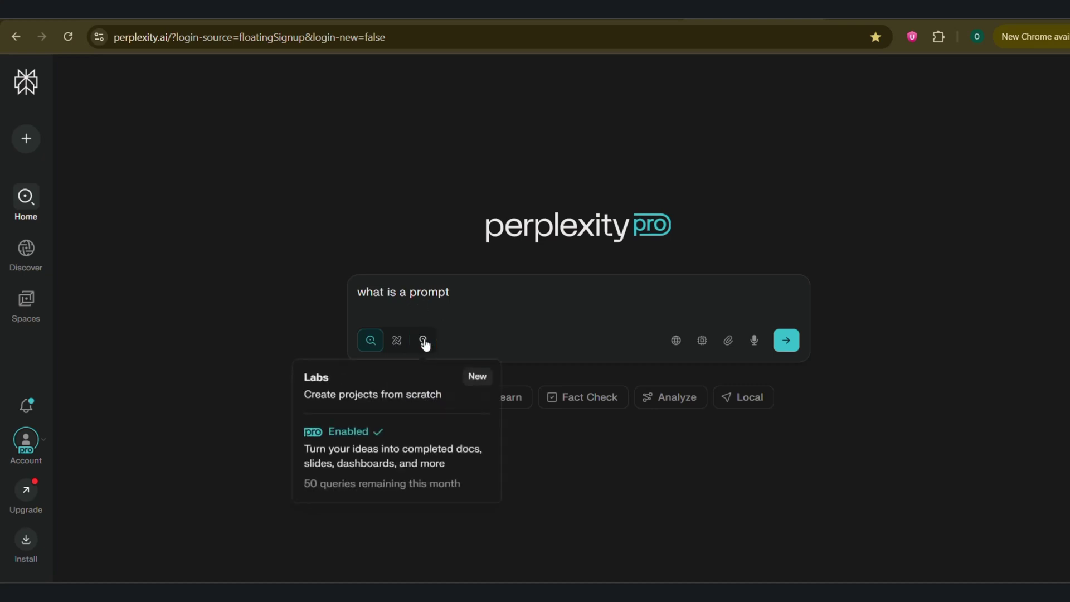
- Try the Academic, Social and Finance search sources, leaving only Web enabled
{"action": "left_click", "coordinate": [676, 340]}
{"action": "scroll", "coordinate": [664, 223], "scroll_direction": "down", "scroll_amount": 1}
{"action": "scroll", "coordinate": [641, 256], "scroll_direction": "up", "scroll_amount": 1}
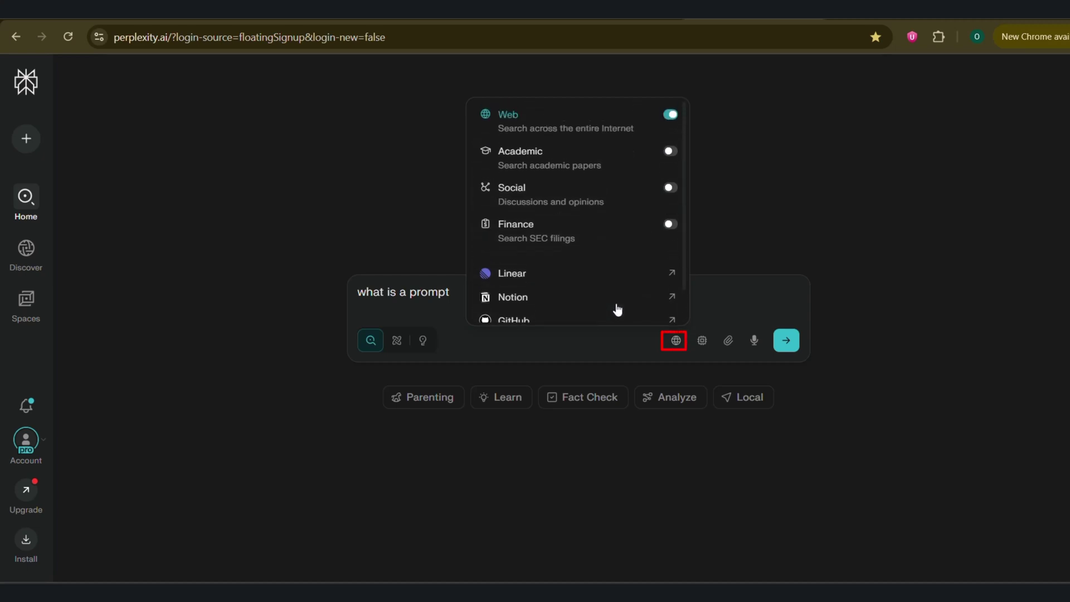
{"action": "left_click", "coordinate": [672, 151]}
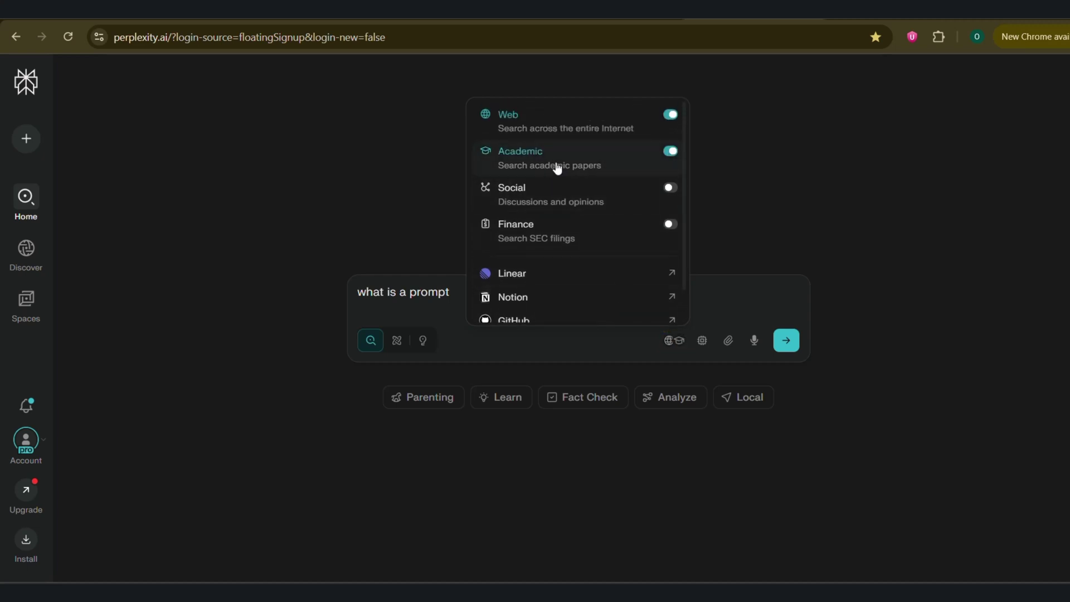
{"action": "left_click", "coordinate": [669, 154]}
{"action": "left_click", "coordinate": [671, 190]}
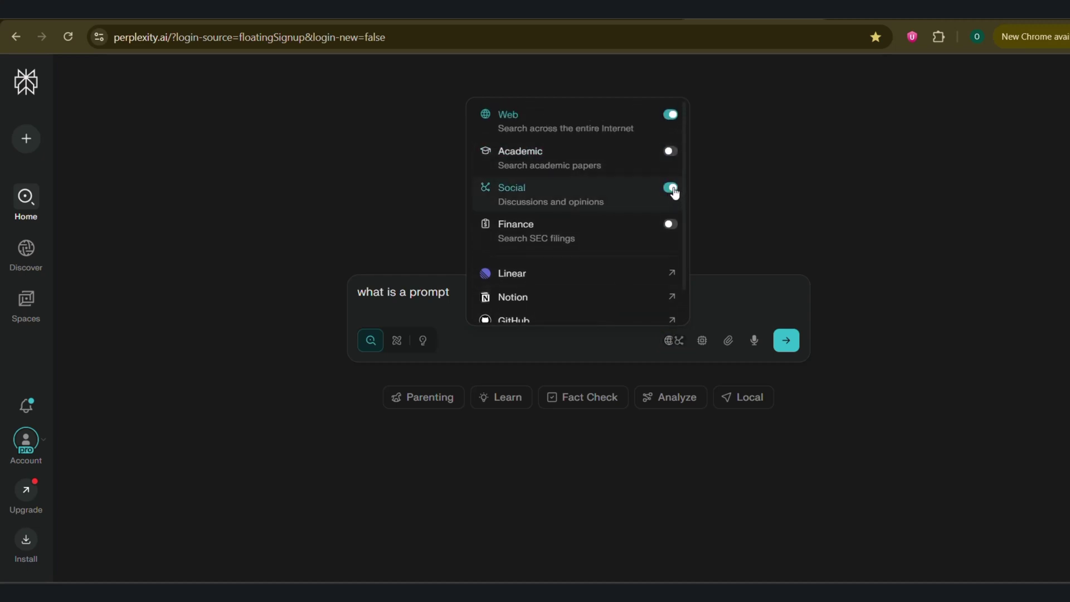
{"action": "left_click", "coordinate": [672, 225]}
{"action": "left_click", "coordinate": [671, 225]}
{"action": "left_click", "coordinate": [671, 188]}
- Browse the answer models: Sonar, Claude Sonnet 4.5, Gemini 2.5 Pro, GPT-5, o3-pro, Grok 4
{"action": "left_click", "coordinate": [703, 341]}
{"action": "scroll", "coordinate": [650, 480], "scroll_direction": "down", "scroll_amount": 1}
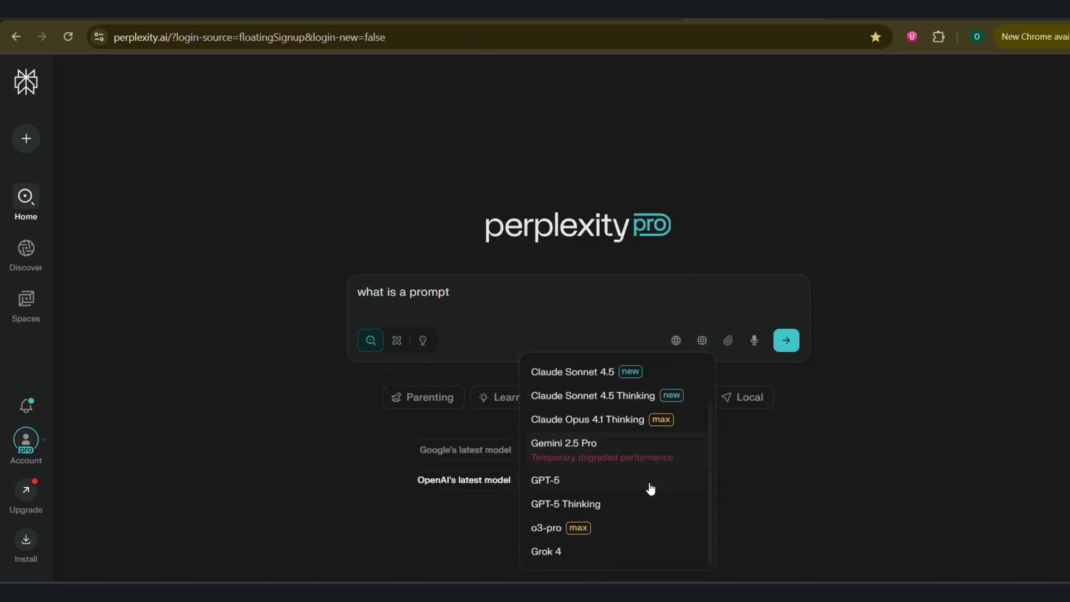
{"action": "scroll", "coordinate": [638, 477], "scroll_direction": "up", "scroll_amount": 1}
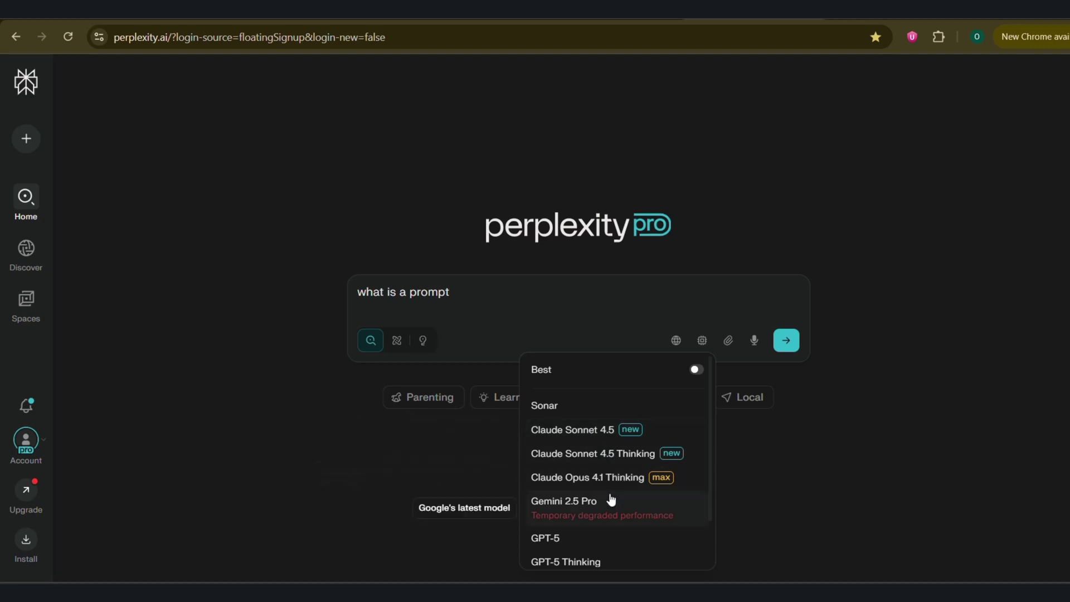
{"action": "scroll", "coordinate": [683, 506], "scroll_direction": "down", "scroll_amount": 1}
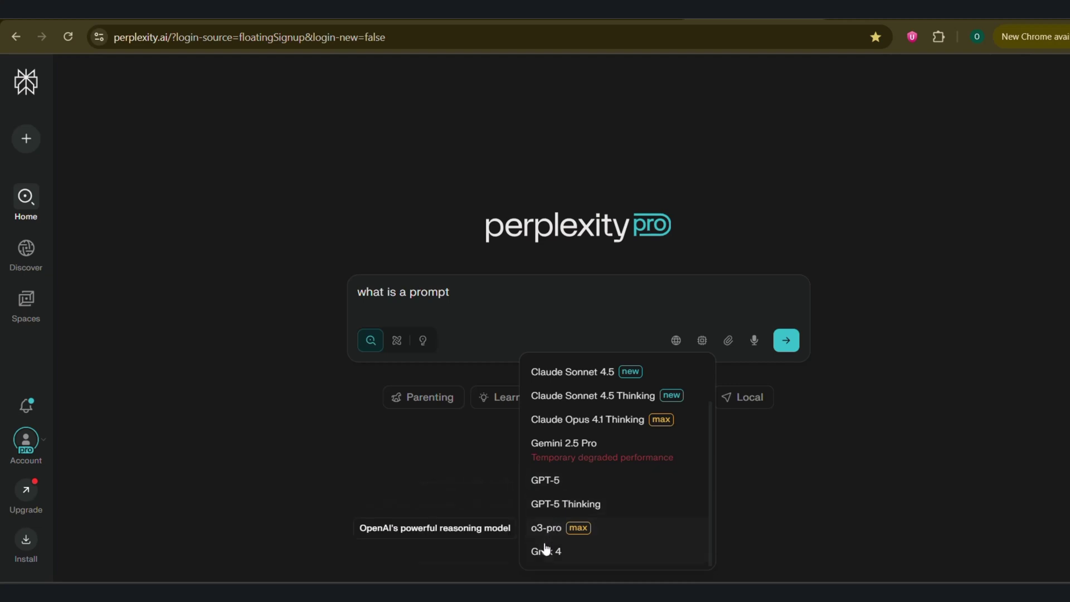
- Check the file-attach options, including Google Drive and Dropbox connections, then return to the question
{"action": "left_click", "coordinate": [730, 340]}
{"action": "mouse_move", "coordinate": [817, 401]}
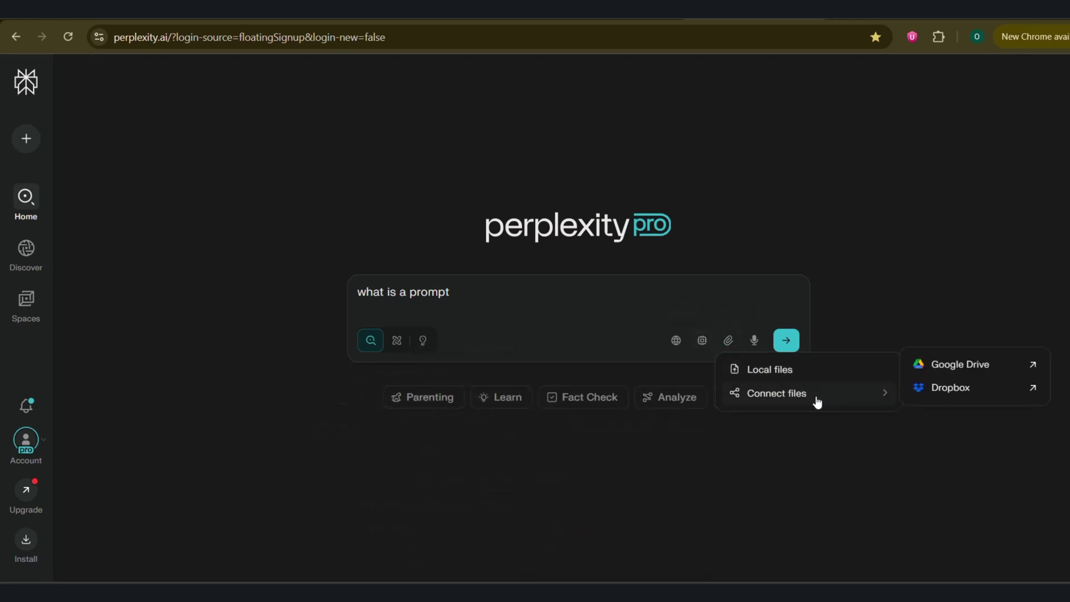
{"action": "left_click", "coordinate": [751, 309]}
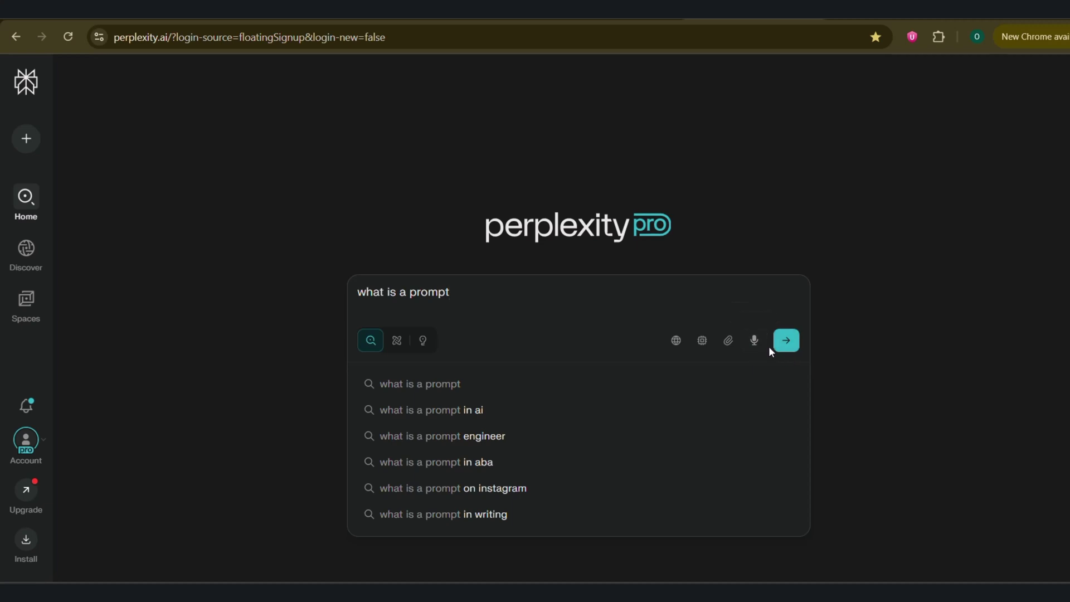
- Dismiss the search suggestions and go to the Library of past threads
{"action": "left_click", "coordinate": [80, 161]}
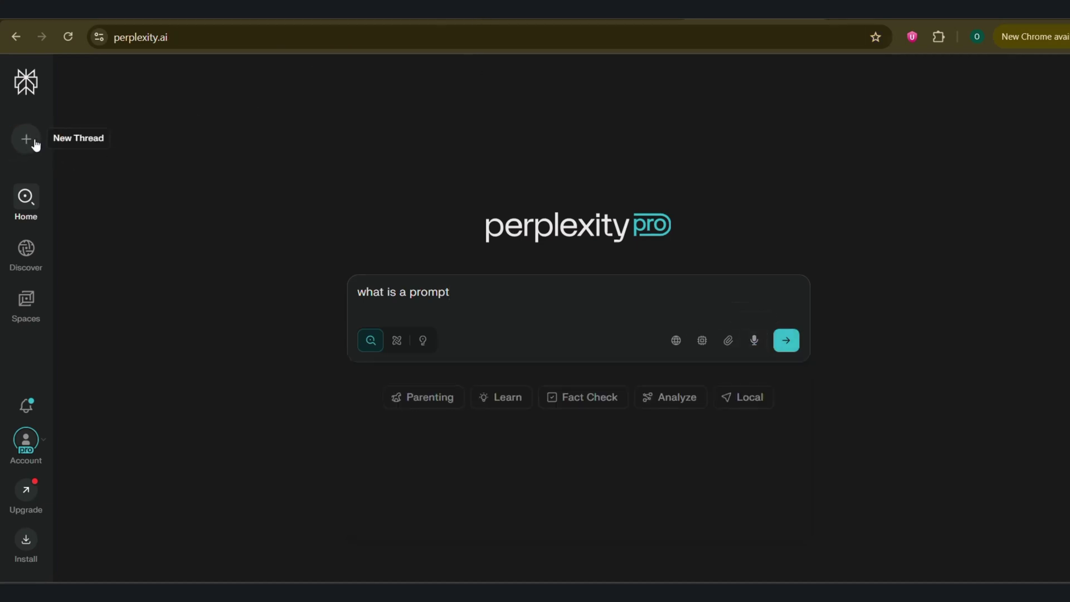
{"action": "mouse_move", "coordinate": [25, 201]}
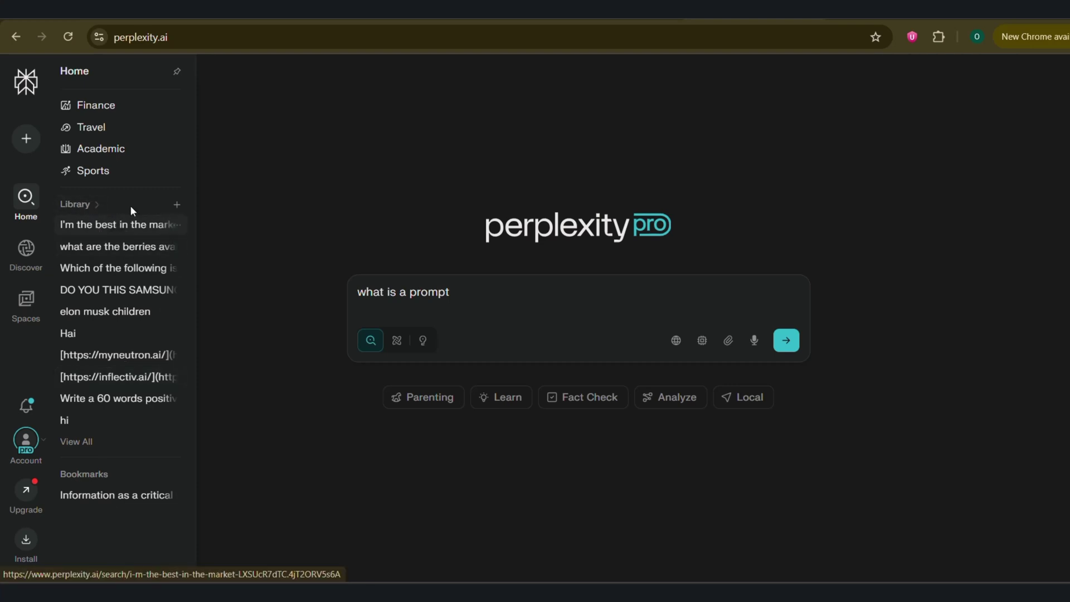
{"action": "left_click", "coordinate": [82, 205]}
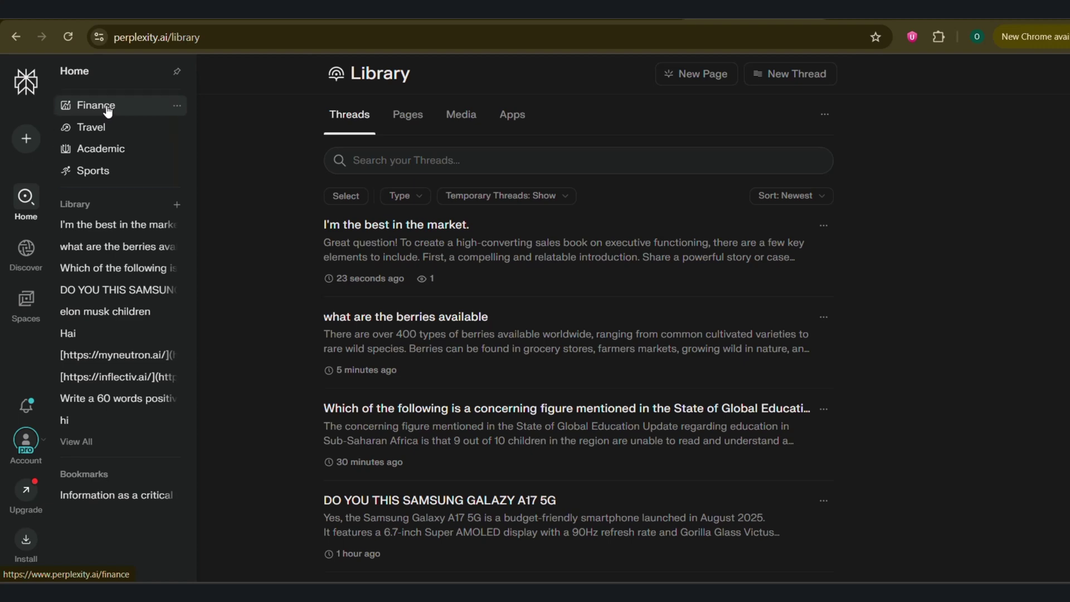
- Visit the Sports, Finance and Travel hubs in turn
{"action": "left_click", "coordinate": [93, 170]}
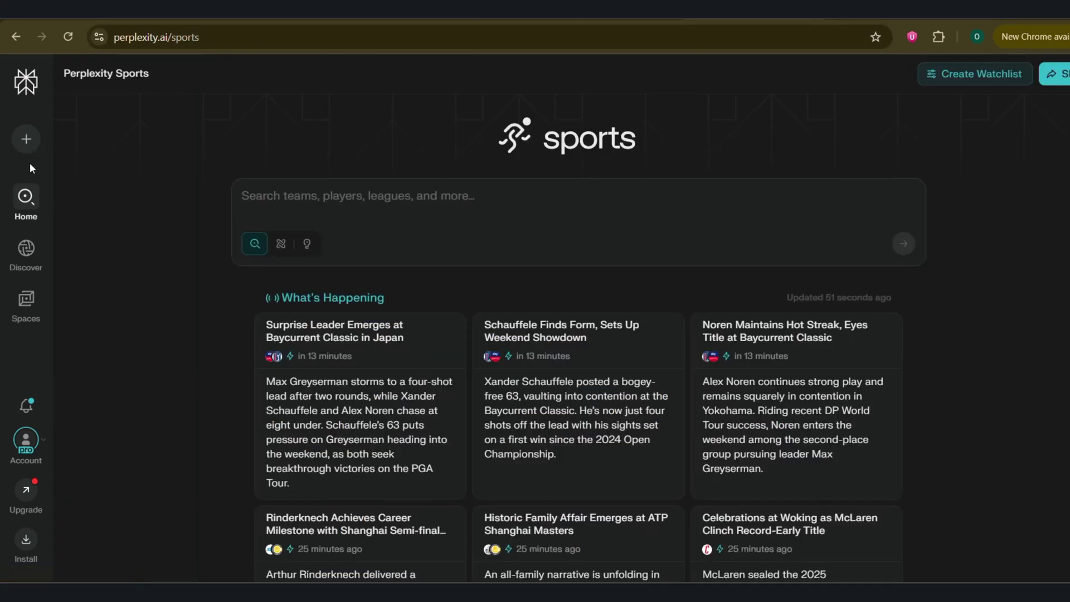
{"action": "mouse_move", "coordinate": [26, 198]}
{"action": "left_click", "coordinate": [106, 106]}
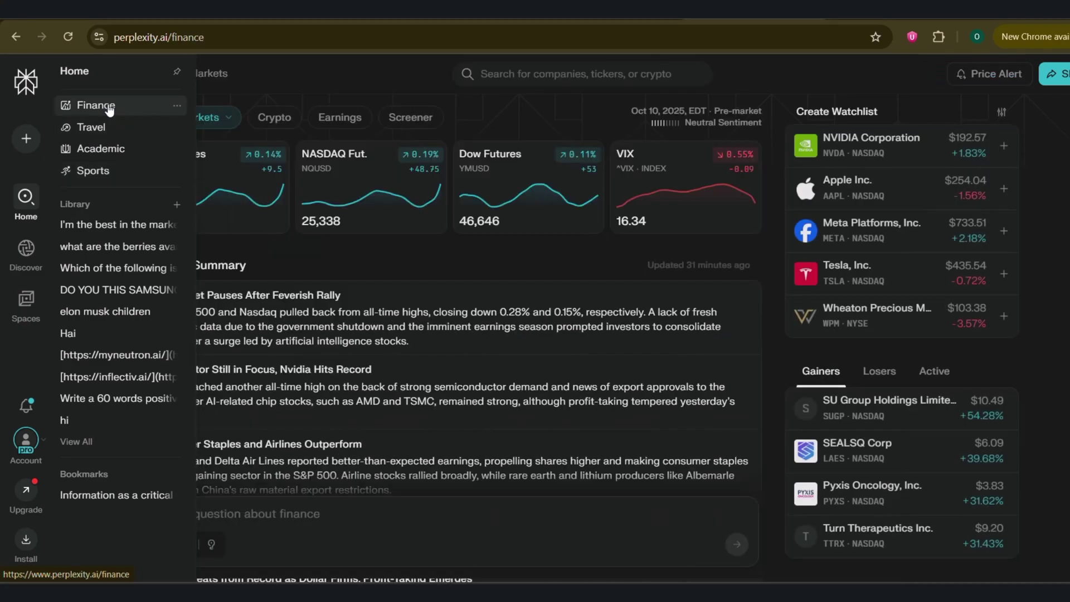
{"action": "scroll", "coordinate": [459, 355], "scroll_direction": "down", "scroll_amount": 15}
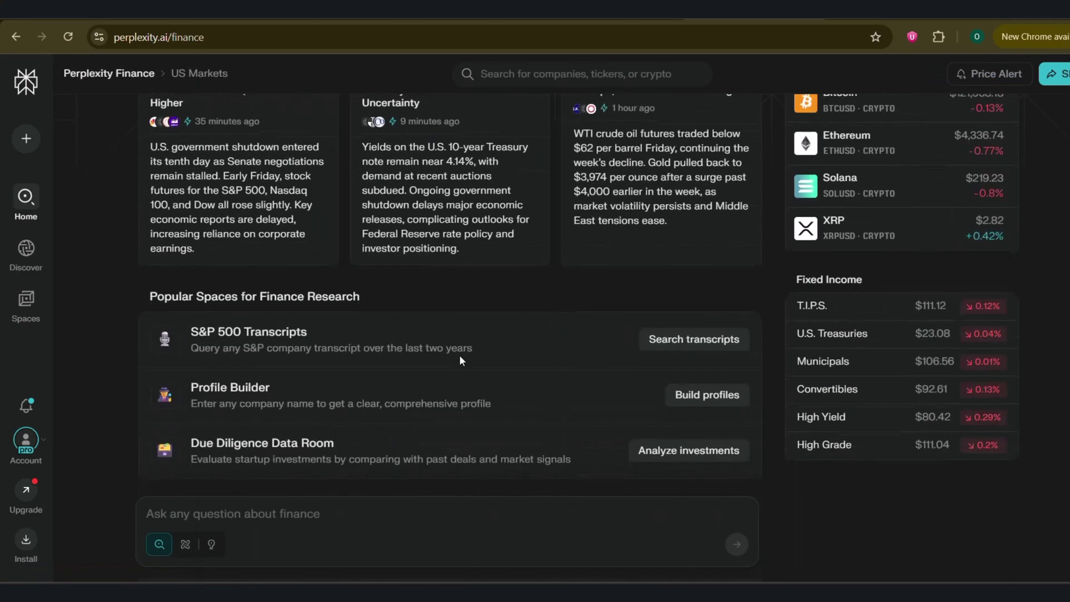
{"action": "scroll", "coordinate": [459, 356], "scroll_direction": "up", "scroll_amount": 15}
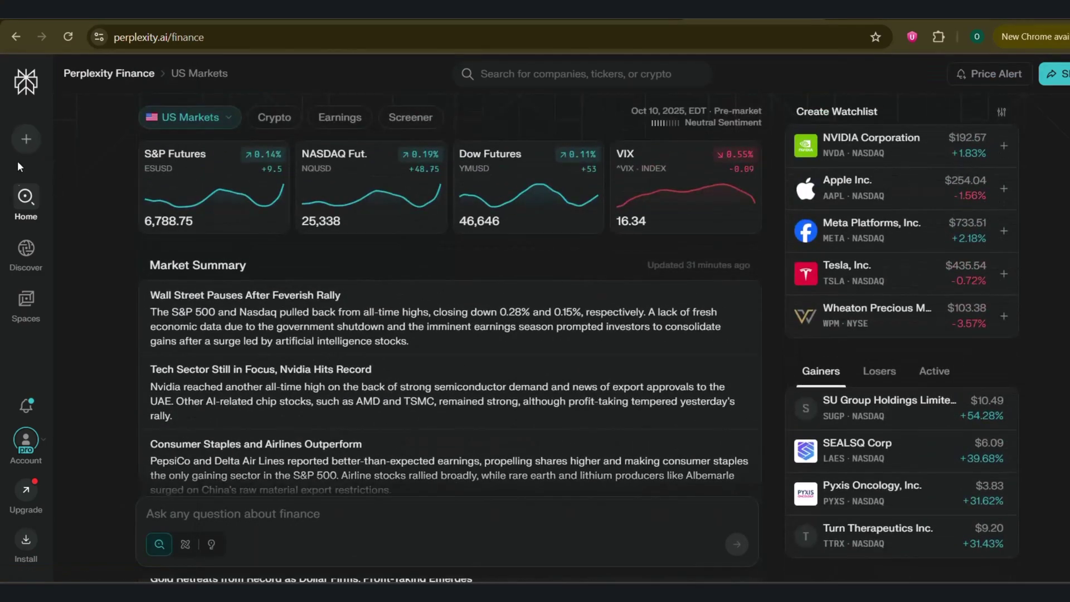
{"action": "mouse_move", "coordinate": [26, 195]}
{"action": "left_click", "coordinate": [96, 126]}
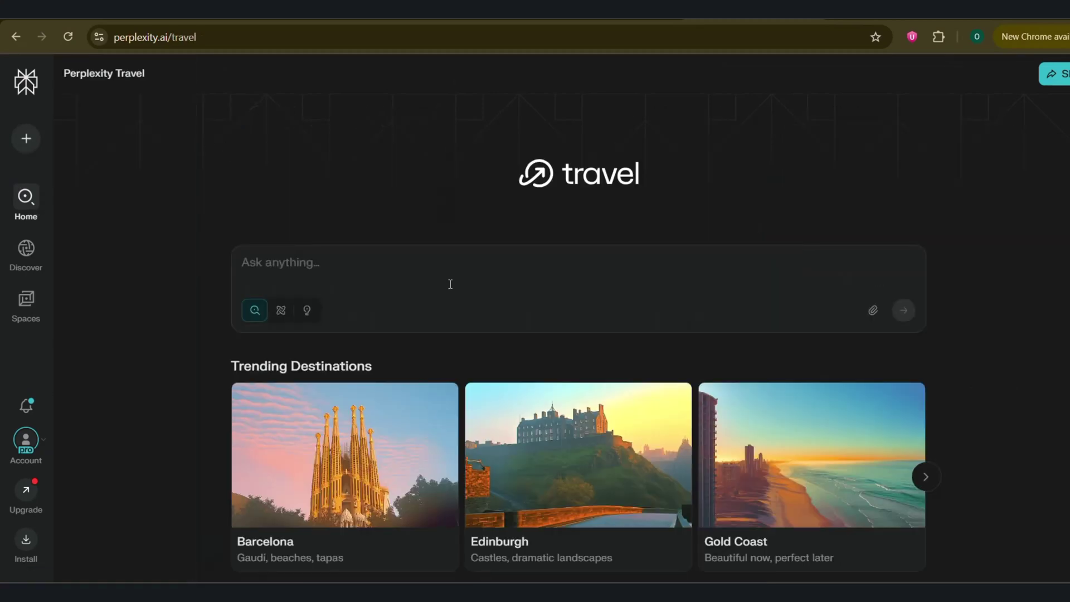
{"action": "scroll", "coordinate": [318, 268], "scroll_direction": "down", "scroll_amount": 9}
{"action": "scroll", "coordinate": [318, 275], "scroll_direction": "up", "scroll_amount": 6}
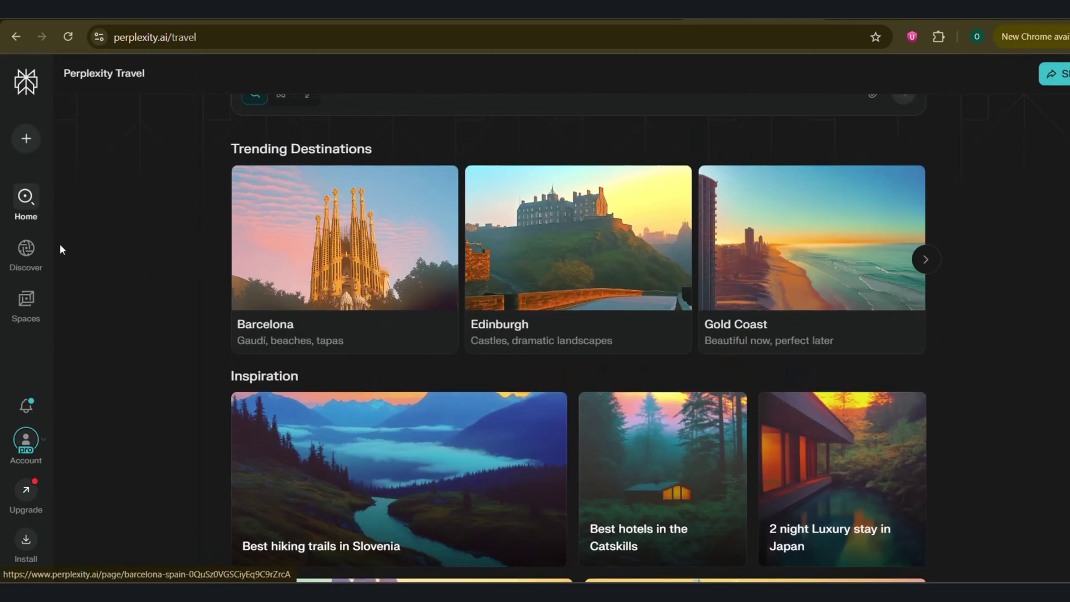
- Visit the Academic and Sports hubs, then return to the Finance markets page
{"action": "mouse_move", "coordinate": [30, 208]}
{"action": "left_click", "coordinate": [74, 149]}
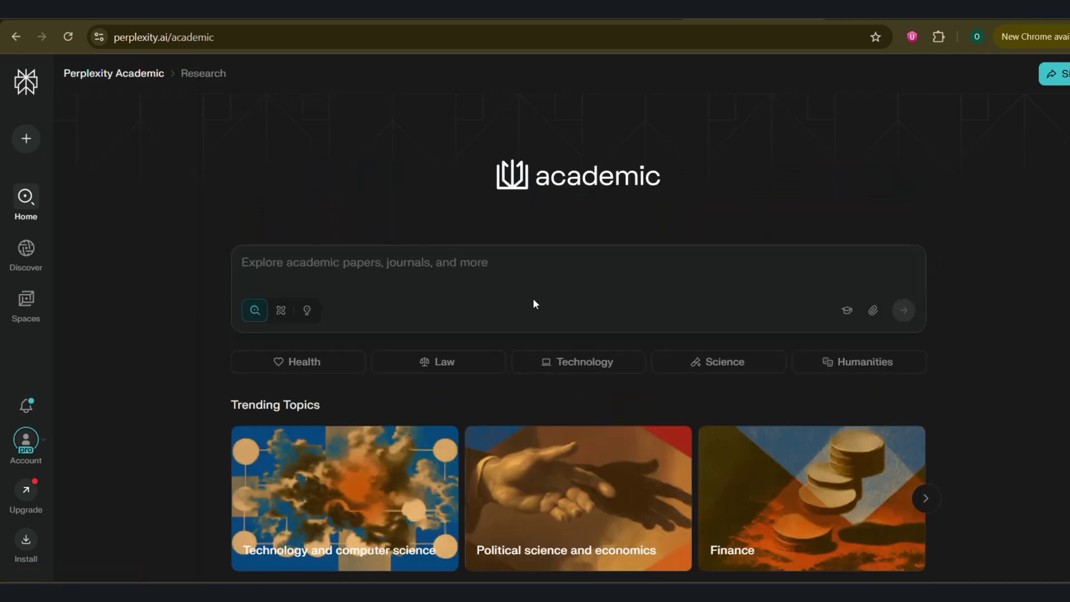
{"action": "mouse_move", "coordinate": [25, 197]}
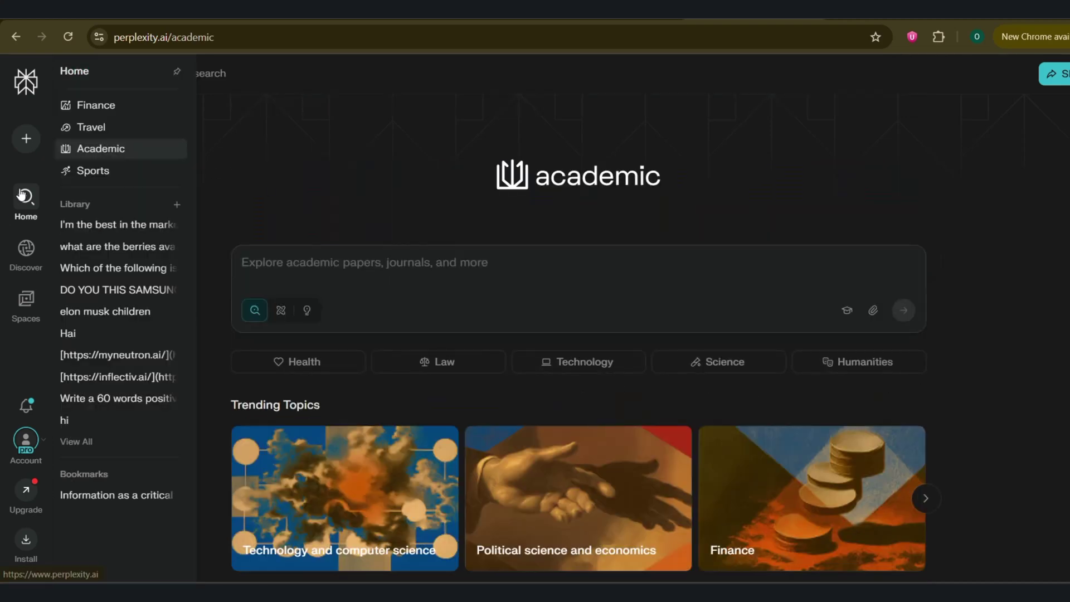
{"action": "left_click", "coordinate": [83, 171]}
{"action": "scroll", "coordinate": [510, 342], "scroll_direction": "down", "scroll_amount": 6}
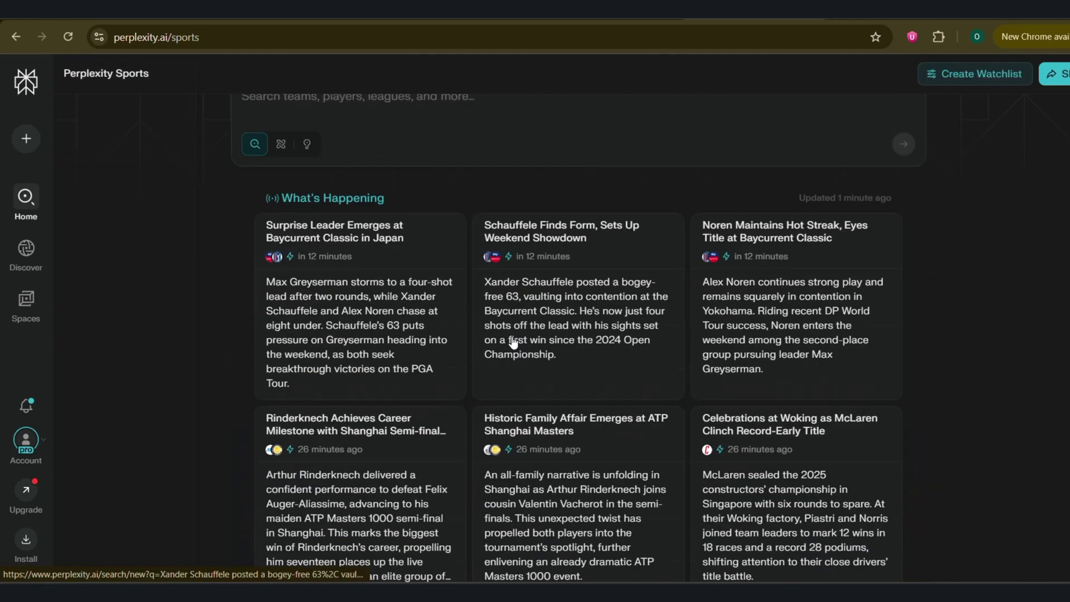
{"action": "scroll", "coordinate": [513, 342], "scroll_direction": "up", "scroll_amount": 10}
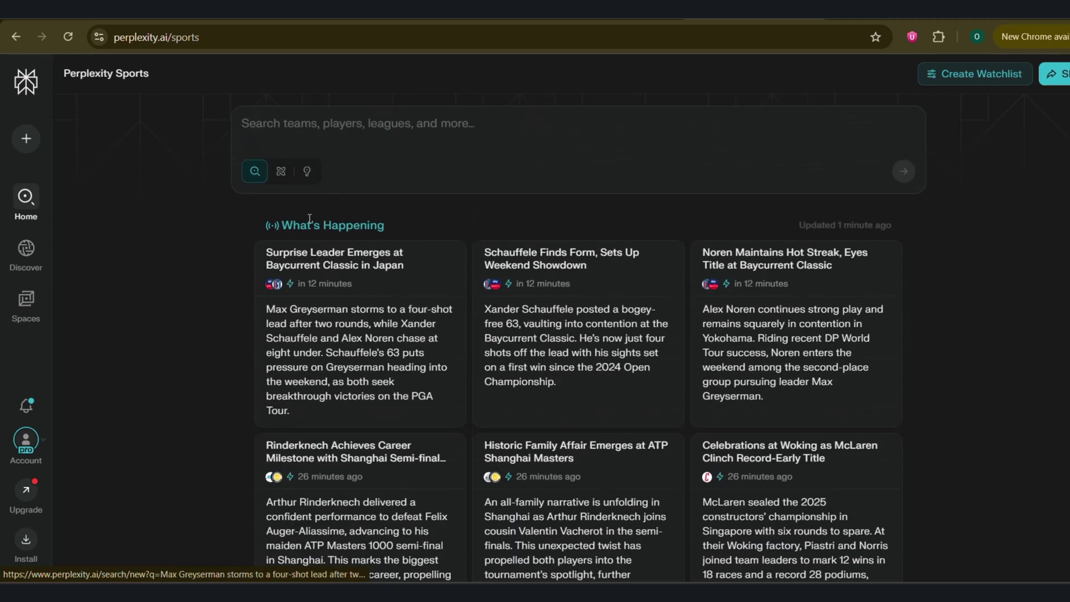
{"action": "left_click", "coordinate": [480, 21]}
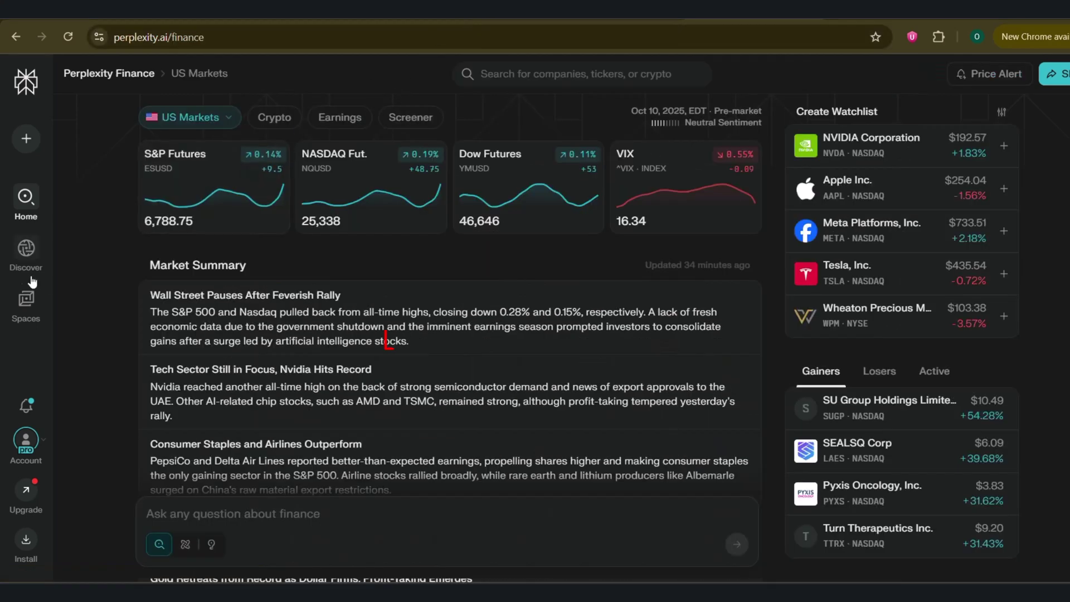
{"action": "mouse_move", "coordinate": [26, 249]}
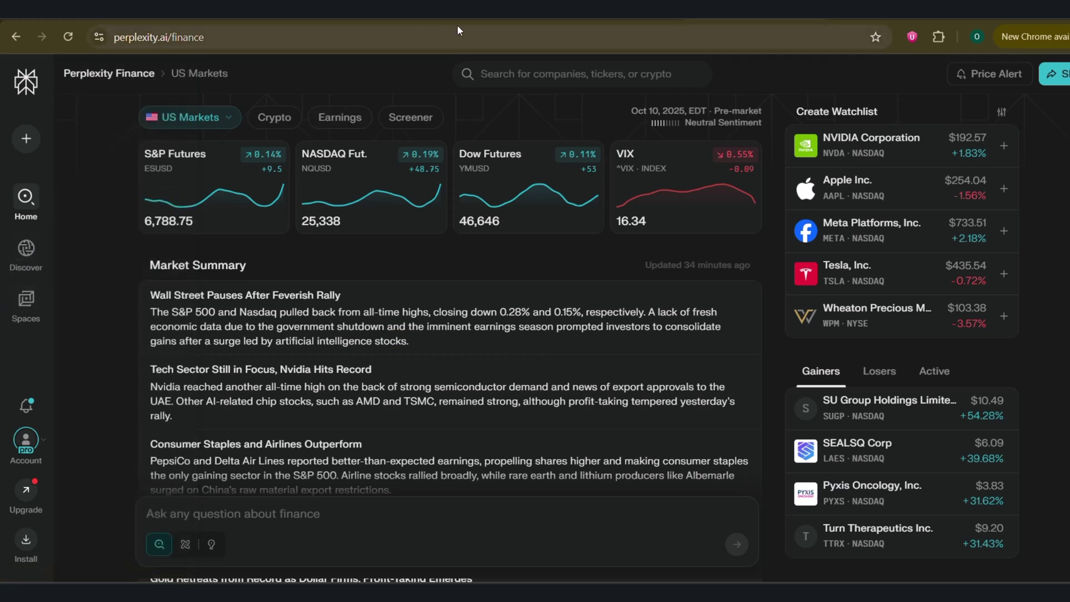
- Scroll the Discover For You feed past stories like Starlink satellites and AWS Quick Suite
{"action": "mouse_move", "coordinate": [25, 200]}
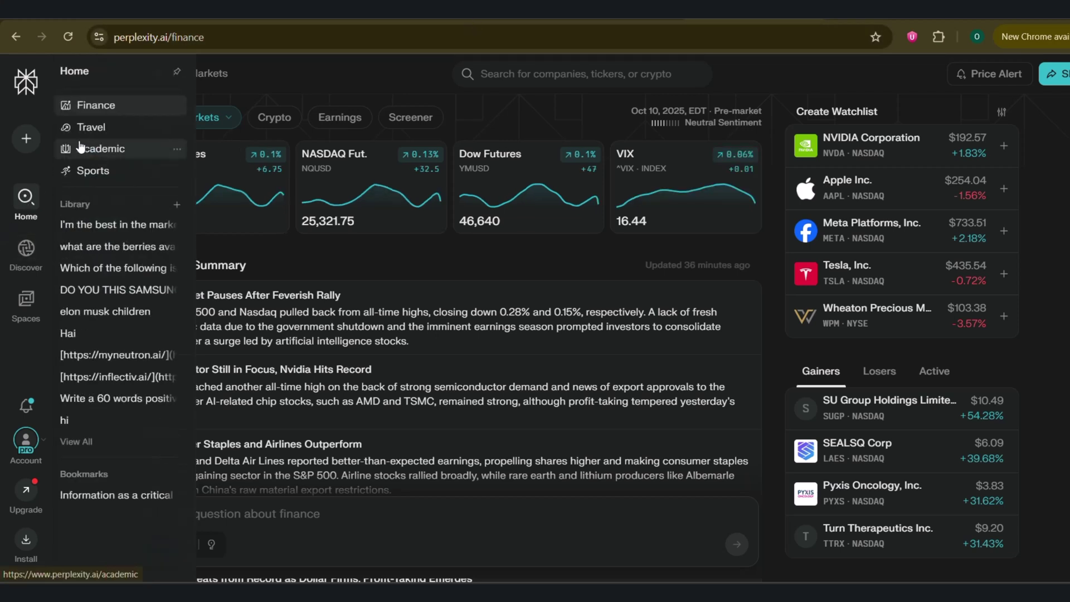
{"action": "mouse_move", "coordinate": [25, 248]}
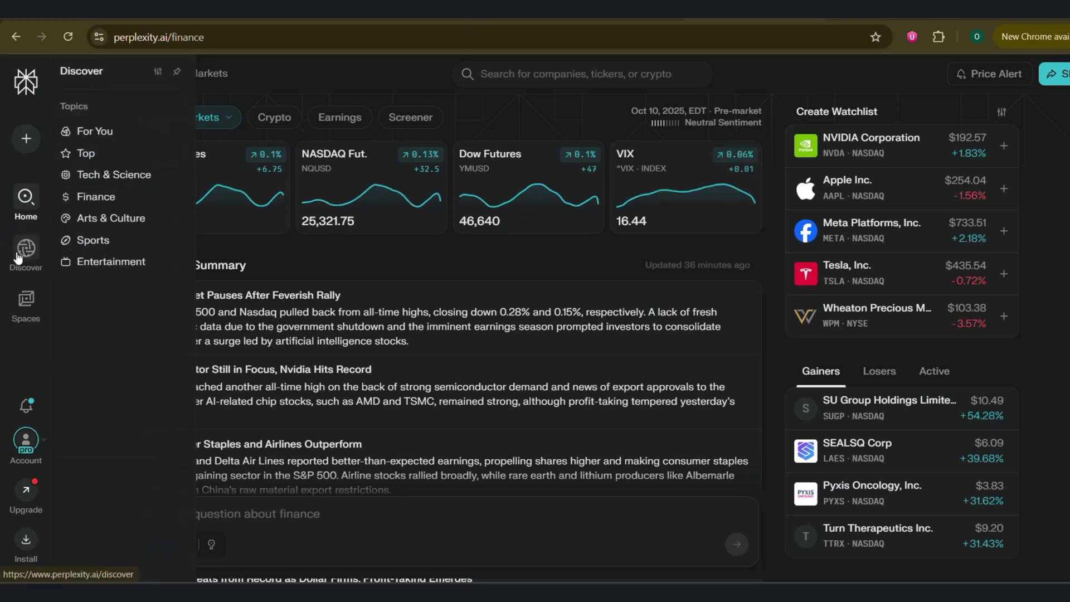
{"action": "left_click", "coordinate": [104, 139]}
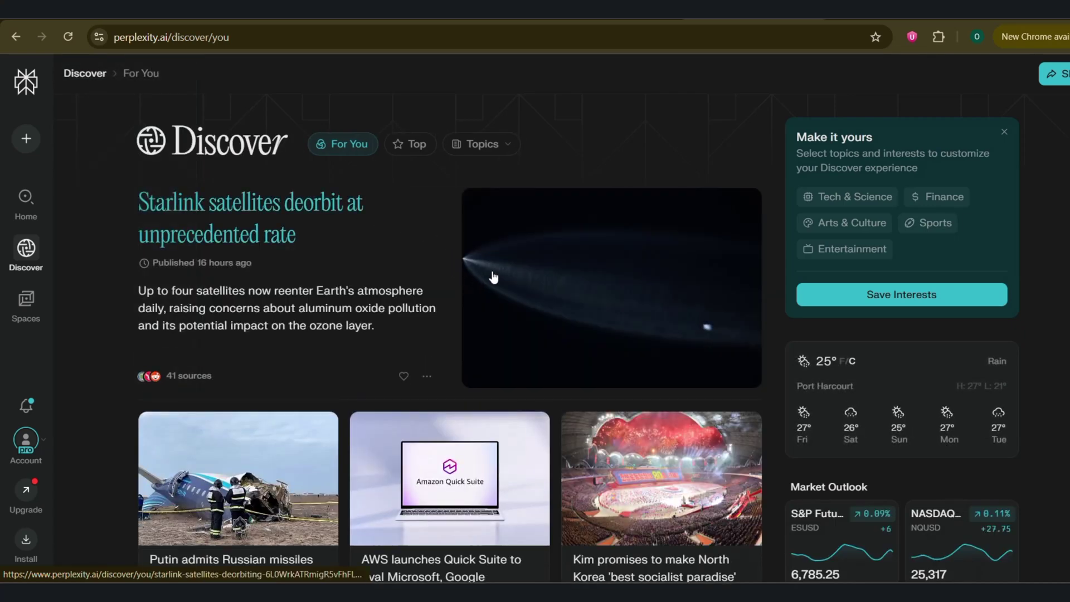
{"action": "scroll", "coordinate": [493, 277], "scroll_direction": "down", "scroll_amount": 4}
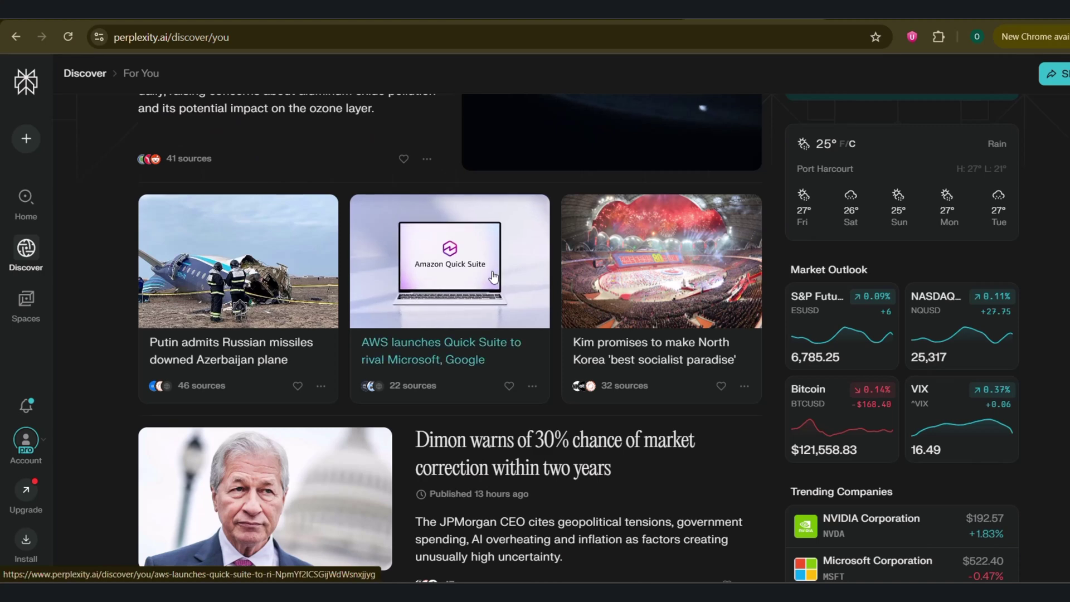
{"action": "scroll", "coordinate": [493, 277], "scroll_direction": "down", "scroll_amount": 3}
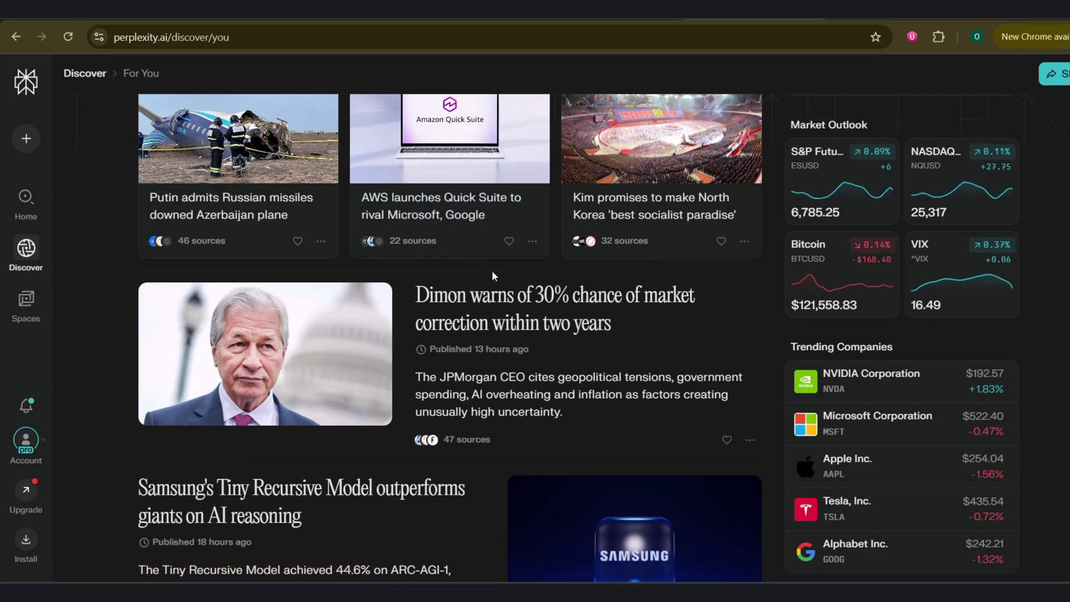
{"action": "scroll", "coordinate": [492, 274], "scroll_direction": "down", "scroll_amount": 5}
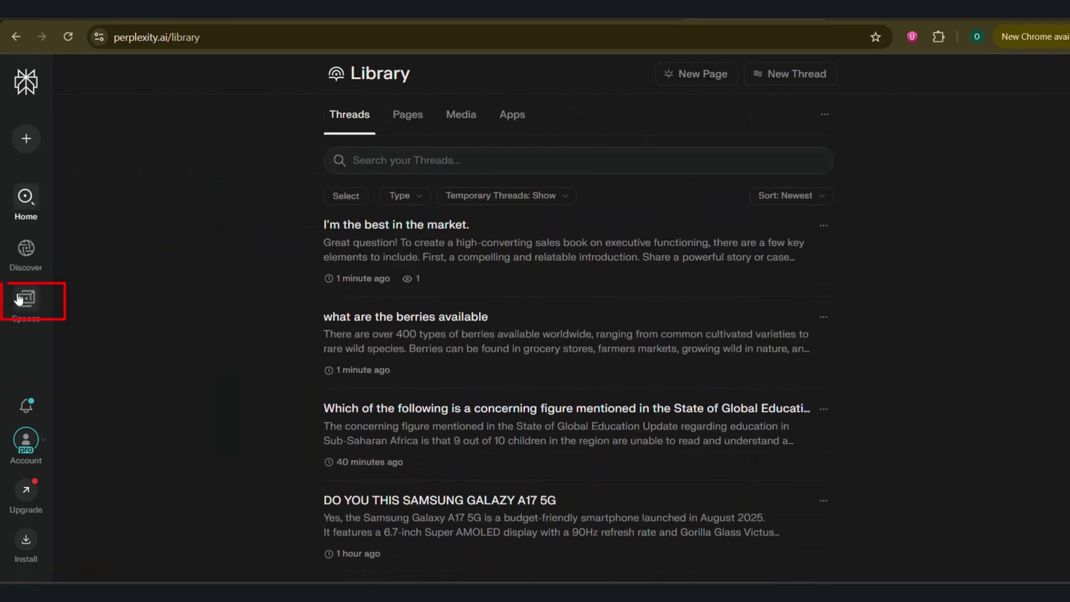
- Create a new blank Space from the Spaces sidebar menu
{"action": "mouse_move", "coordinate": [20, 299]}
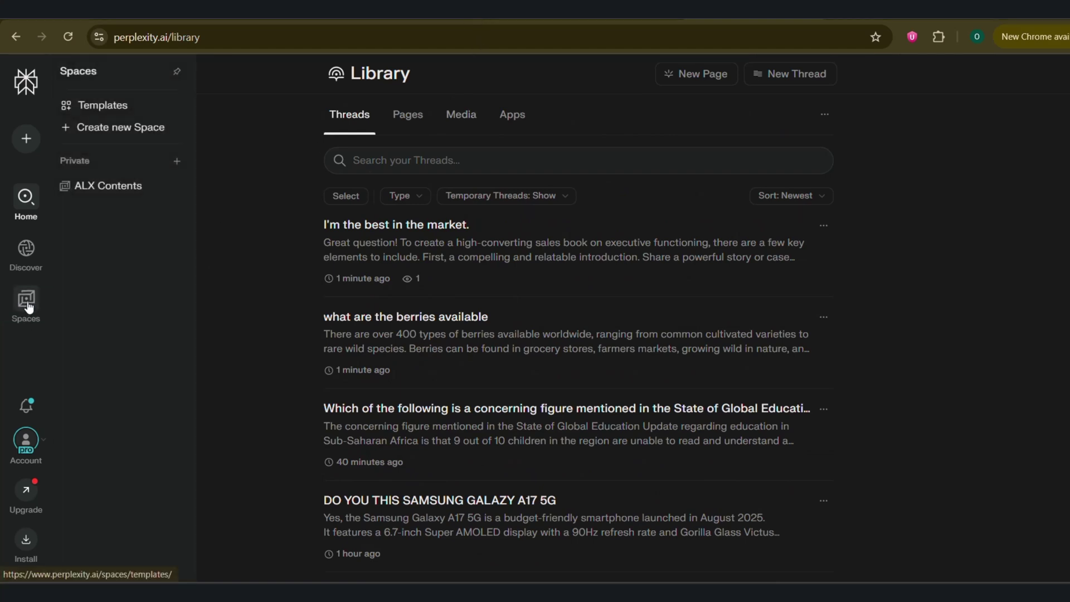
{"action": "left_click", "coordinate": [123, 131]}
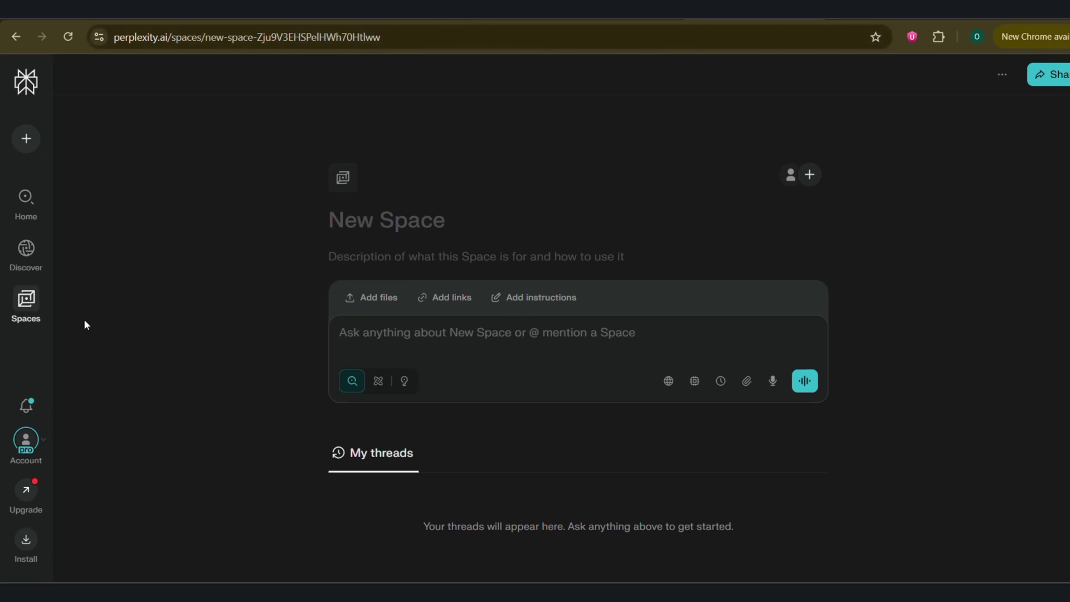
- Browse the Comet Browser and mobile app downloads page, then close it with Esc
{"action": "left_click", "coordinate": [25, 542]}
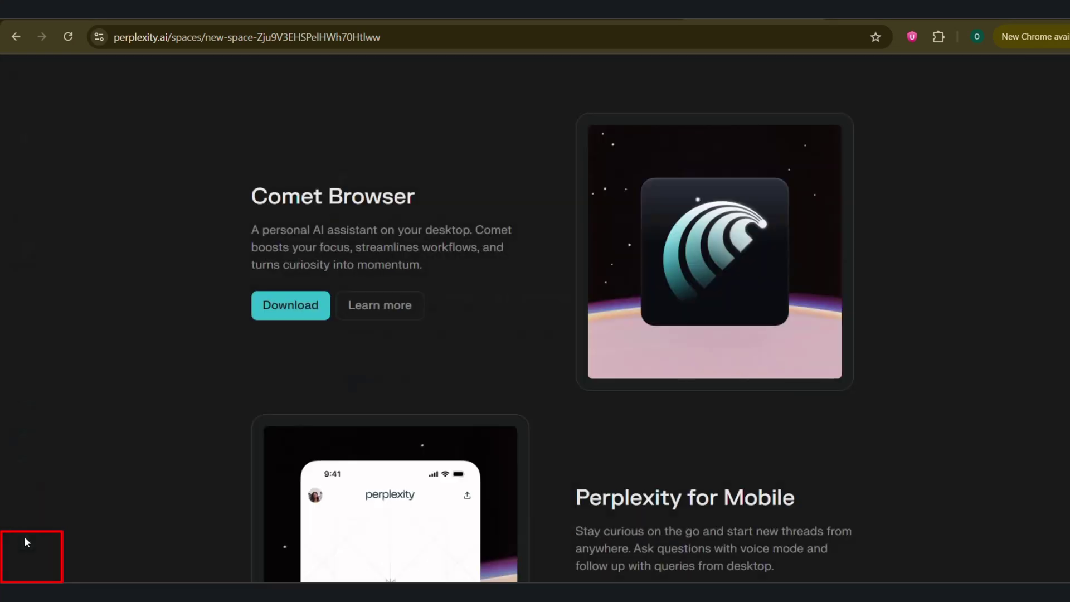
{"action": "scroll", "coordinate": [207, 357], "scroll_direction": "down", "scroll_amount": 8}
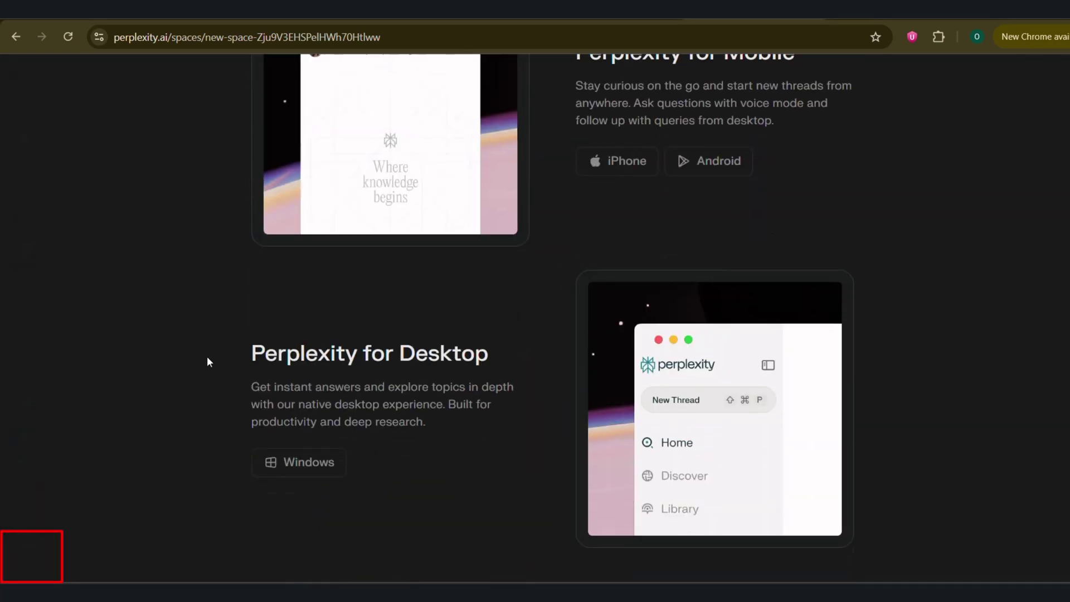
{"action": "scroll", "coordinate": [205, 368], "scroll_direction": "up", "scroll_amount": 5}
{"action": "scroll", "coordinate": [203, 380], "scroll_direction": "up", "scroll_amount": 3}
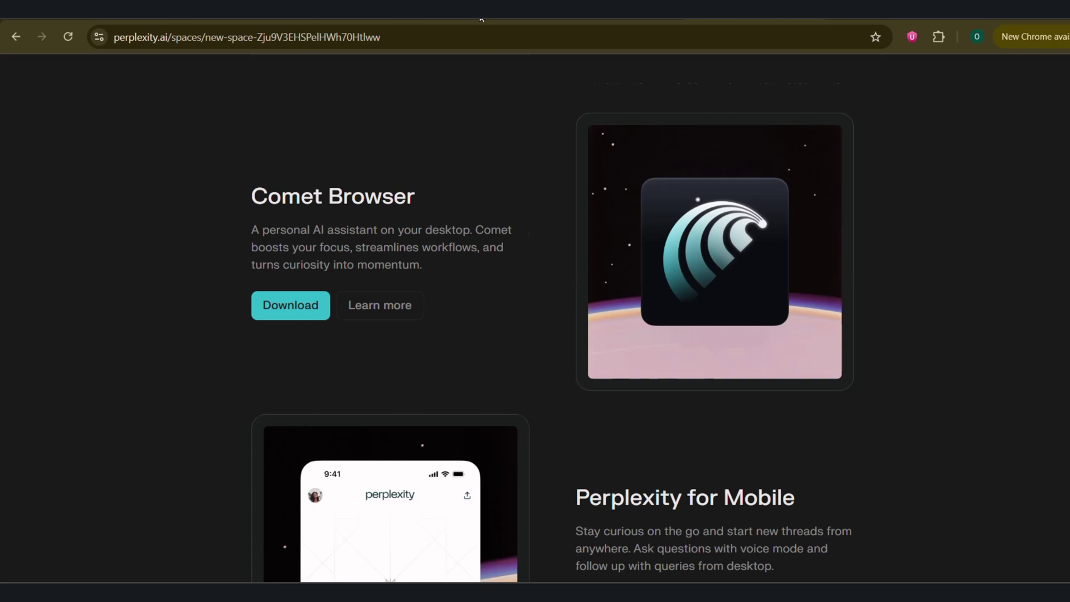
{"action": "scroll", "coordinate": [531, 323], "scroll_direction": "down", "scroll_amount": 8}
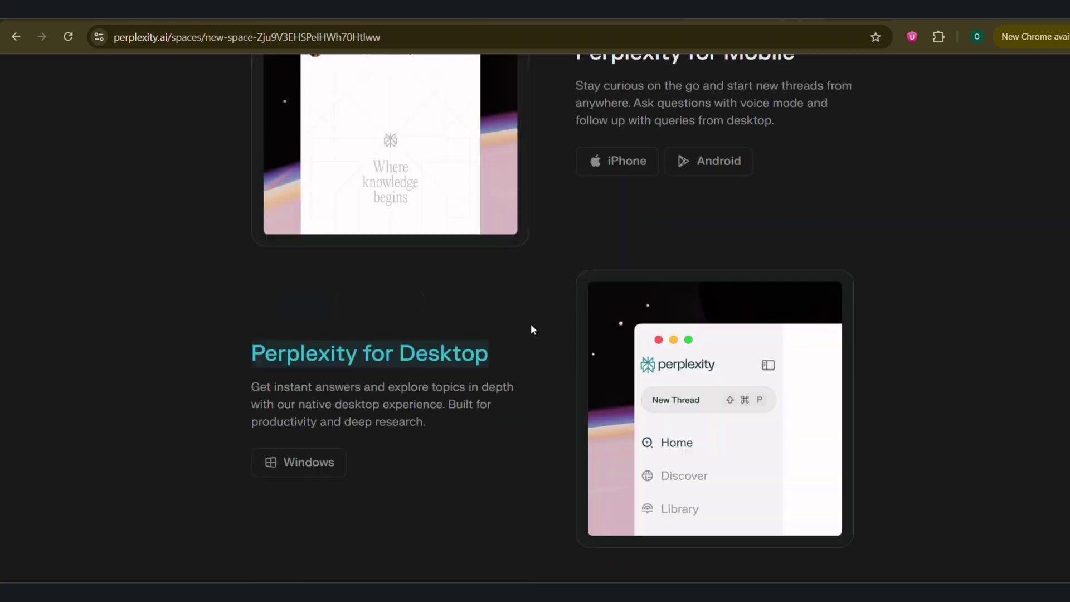
{"action": "scroll", "coordinate": [531, 333], "scroll_direction": "up", "scroll_amount": 8}
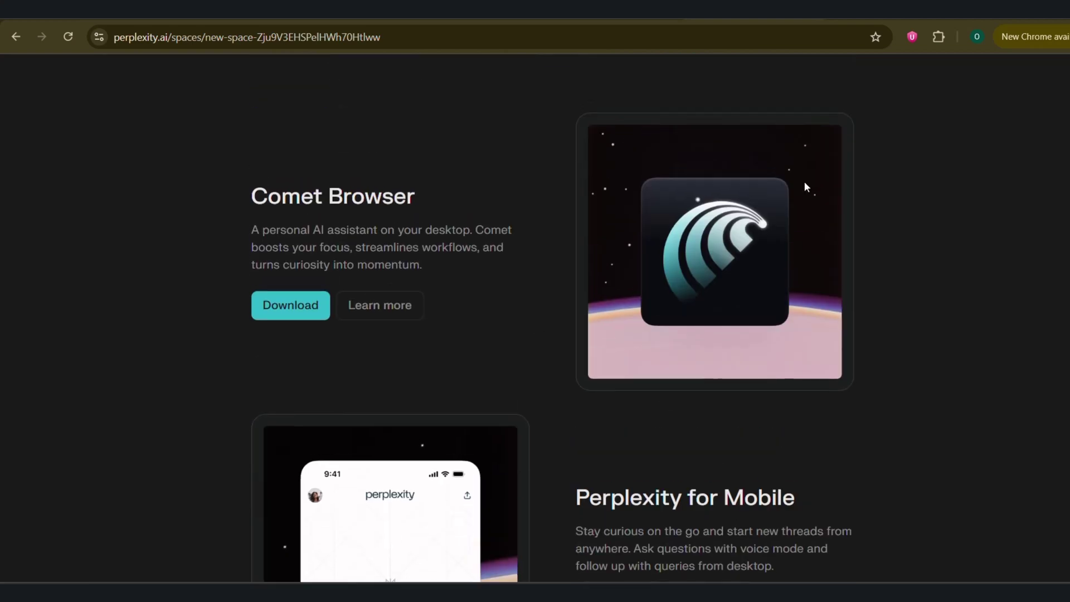
{"action": "key", "text": "Escape"}
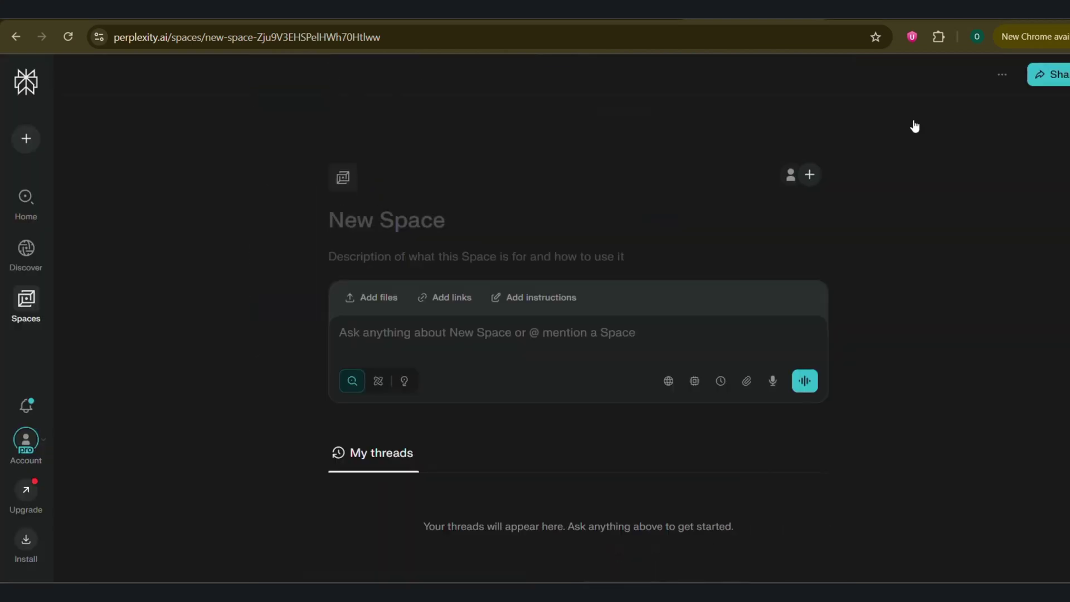
- In a new thread, ask 'What are the biggest financial challenges for Gen Z in 2025?' with Web sources on
{"action": "left_click", "coordinate": [26, 139]}
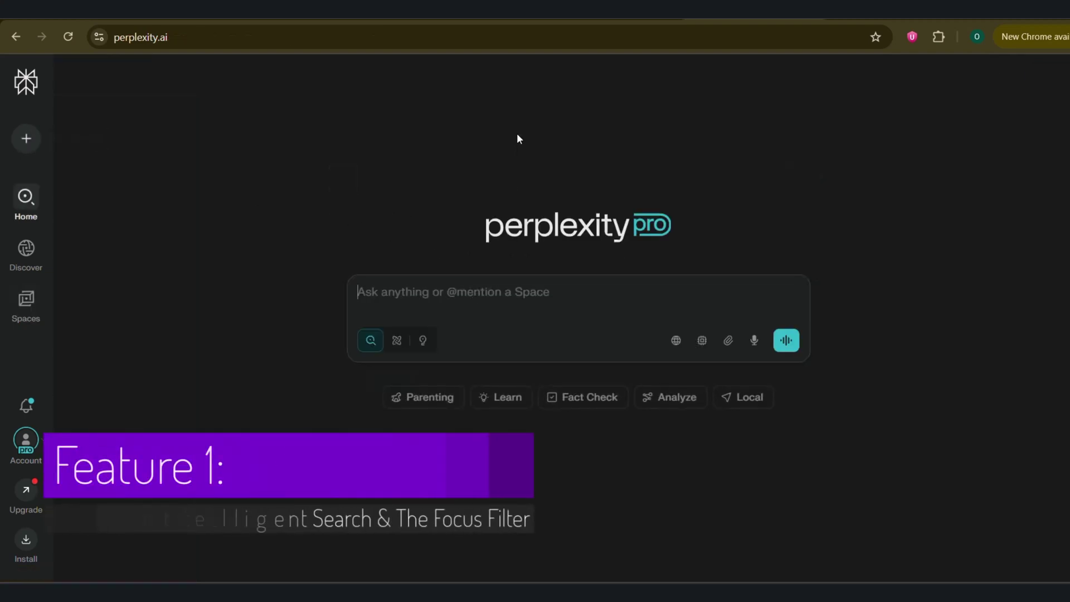
{"action": "left_click", "coordinate": [452, 296]}
{"action": "type", "text": "What are the biggest financial challenges for Gen Z in 2025?"}
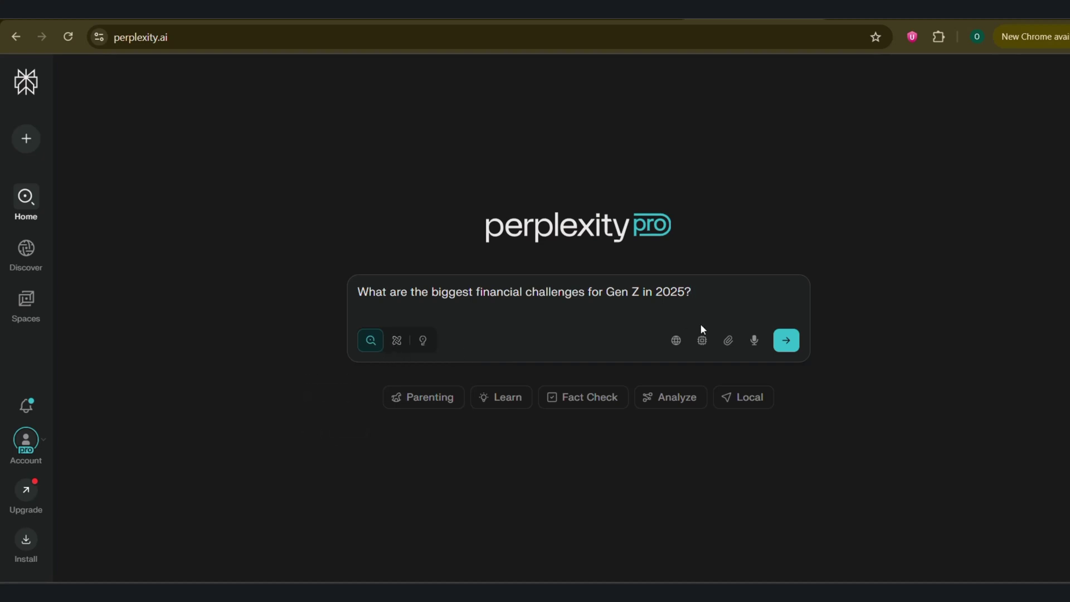
{"action": "left_click", "coordinate": [676, 340]}
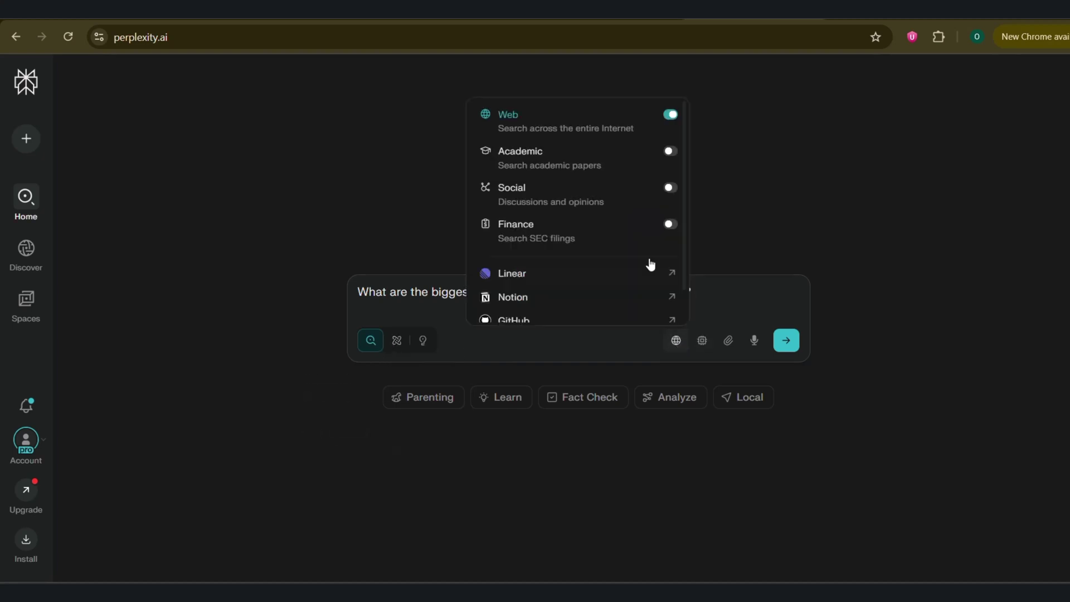
{"action": "left_click", "coordinate": [669, 115]}
{"action": "left_click", "coordinate": [625, 123]}
{"action": "scroll", "coordinate": [581, 274], "scroll_direction": "down", "scroll_amount": 2}
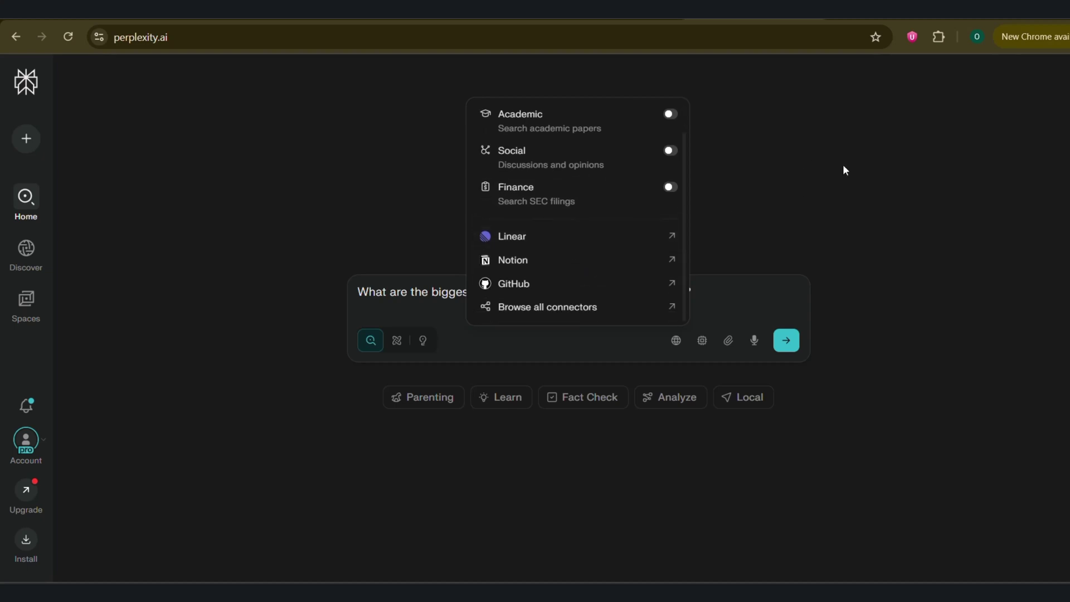
{"action": "left_click", "coordinate": [843, 167]}
{"action": "left_click", "coordinate": [787, 341]}
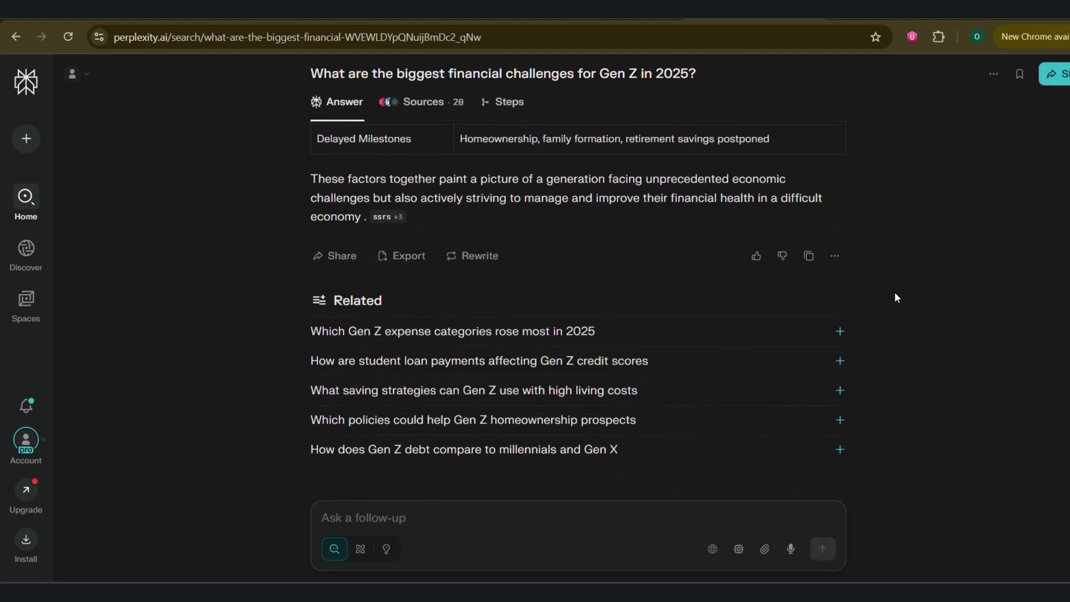
- Review the Gen Z answer and its citation previews, then paste the question into the follow-up box
{"action": "scroll", "coordinate": [895, 294], "scroll_direction": "up", "scroll_amount": 15}
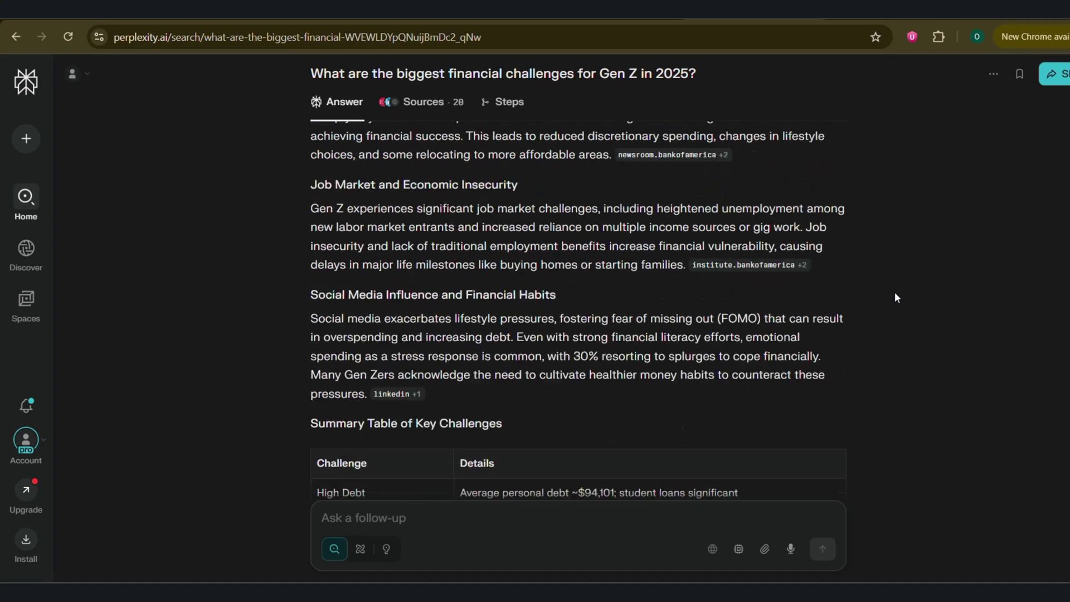
{"action": "scroll", "coordinate": [896, 294], "scroll_direction": "up", "scroll_amount": 5}
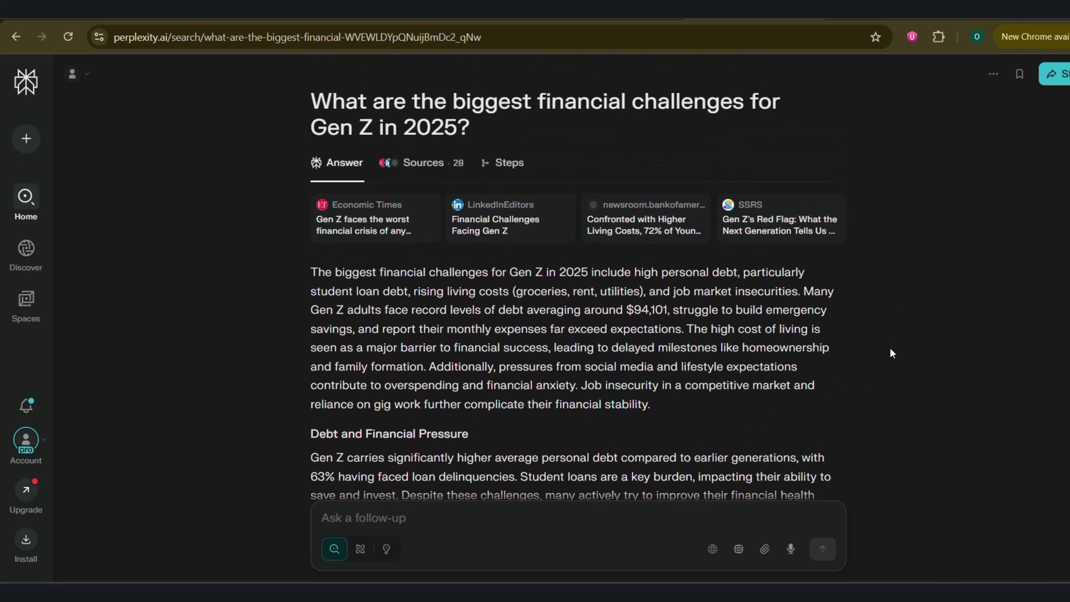
{"action": "scroll", "coordinate": [579, 255], "scroll_direction": "down", "scroll_amount": 5}
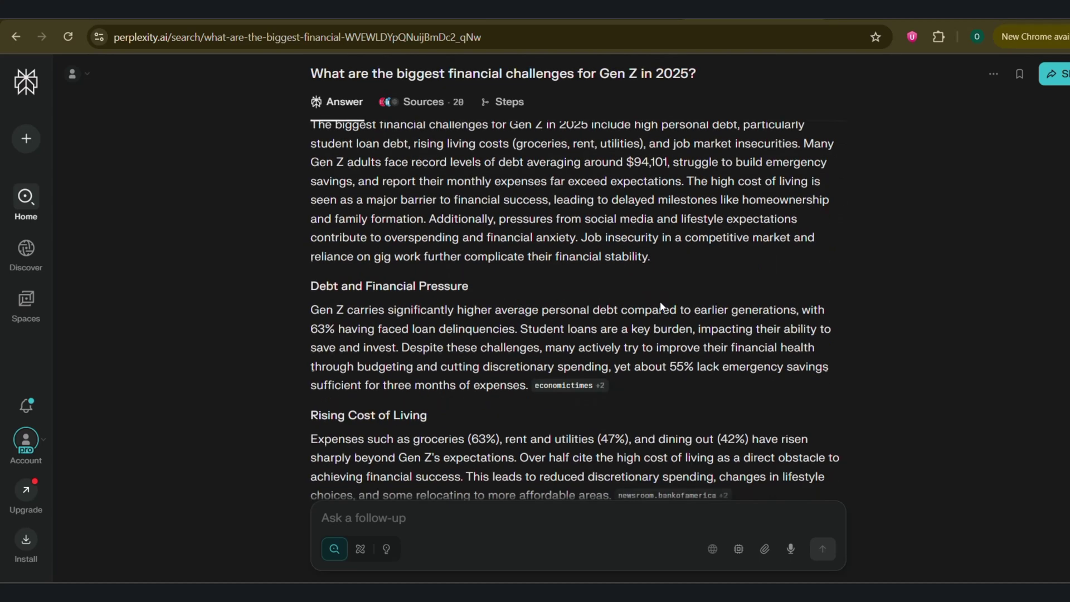
{"action": "mouse_move", "coordinate": [579, 255]}
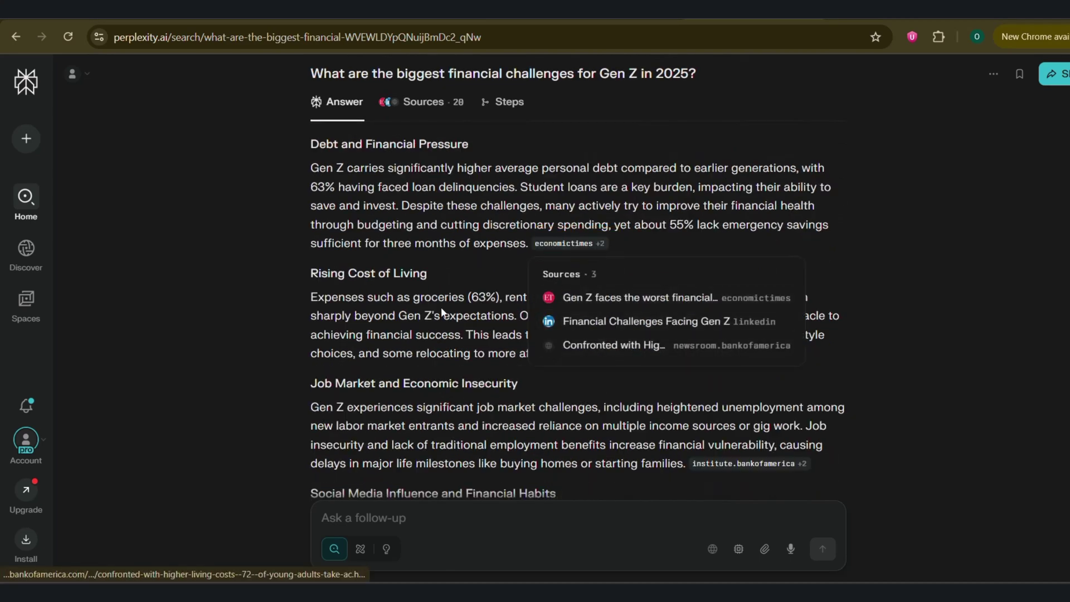
{"action": "scroll", "coordinate": [574, 313], "scroll_direction": "down", "scroll_amount": 2}
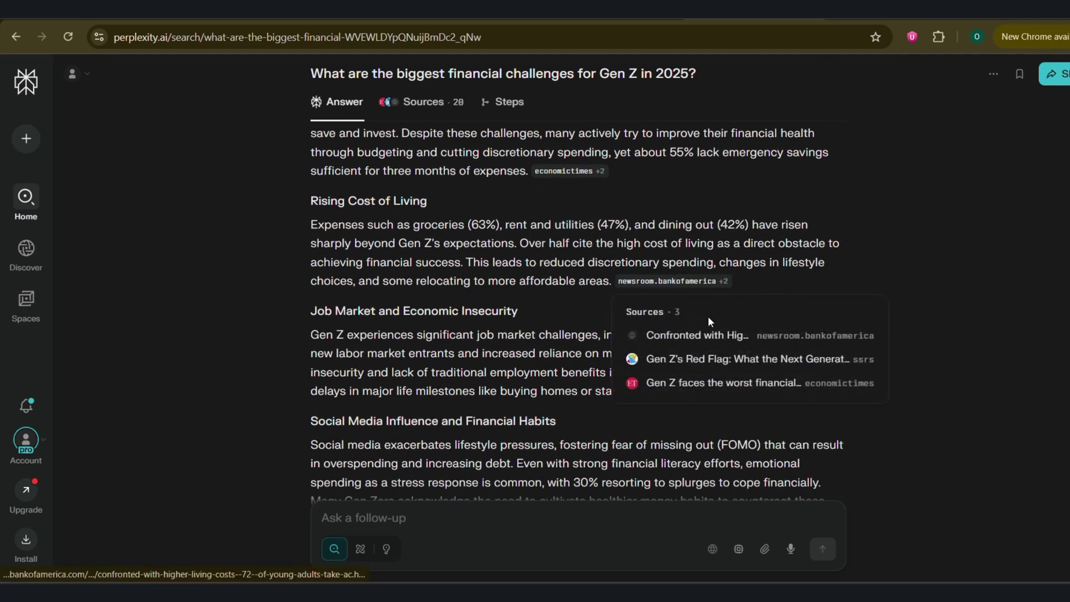
{"action": "scroll", "coordinate": [552, 322], "scroll_direction": "down", "scroll_amount": 3}
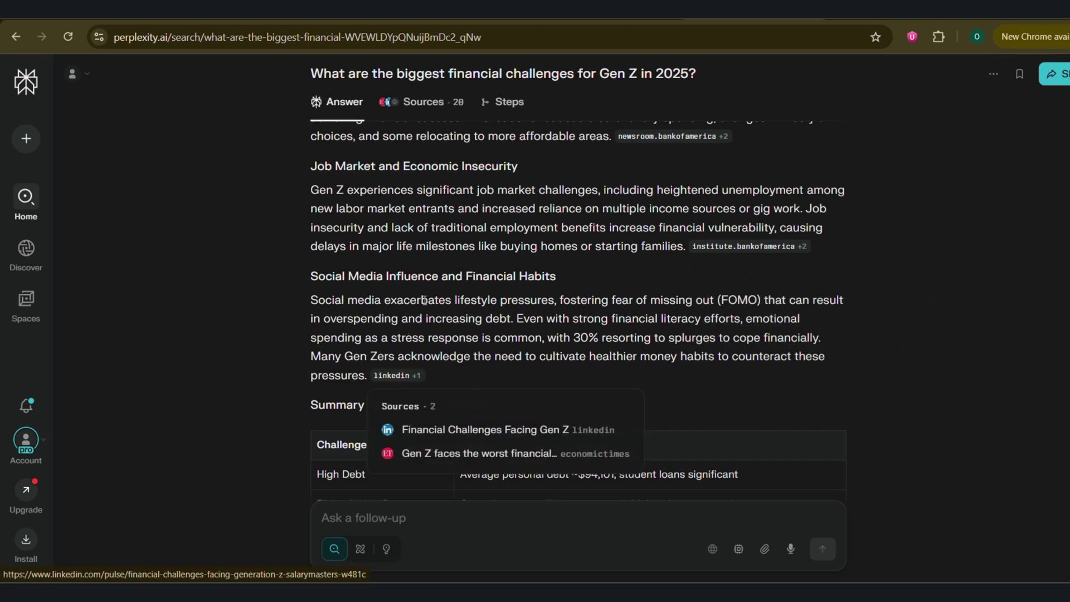
{"action": "scroll", "coordinate": [558, 223], "scroll_direction": "up", "scroll_amount": 4}
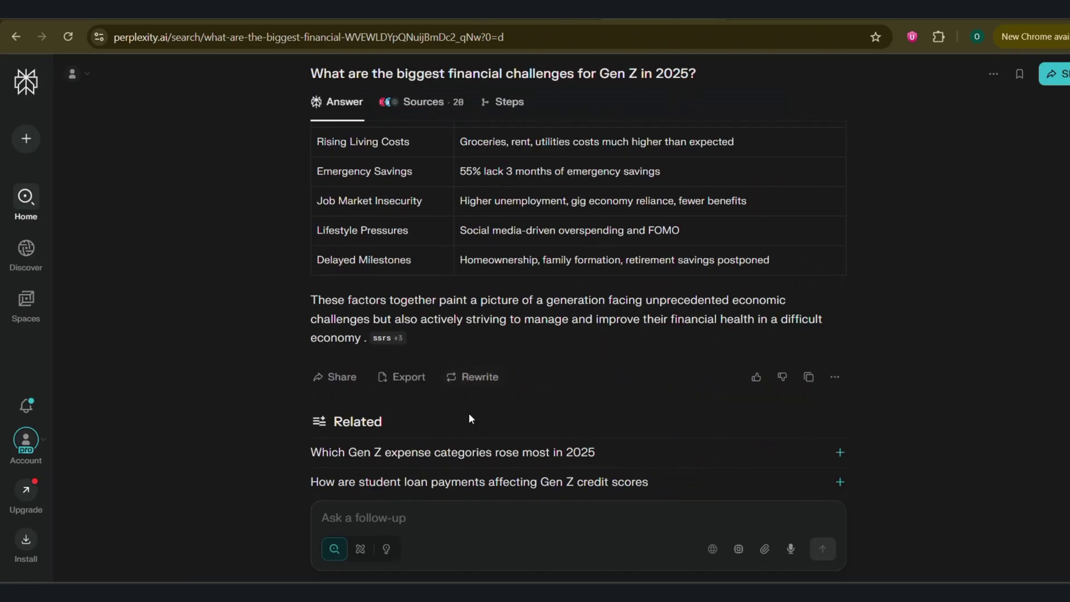
{"action": "type", "text": "What are the biggest financial challenges for Gen Z in 2025?"}
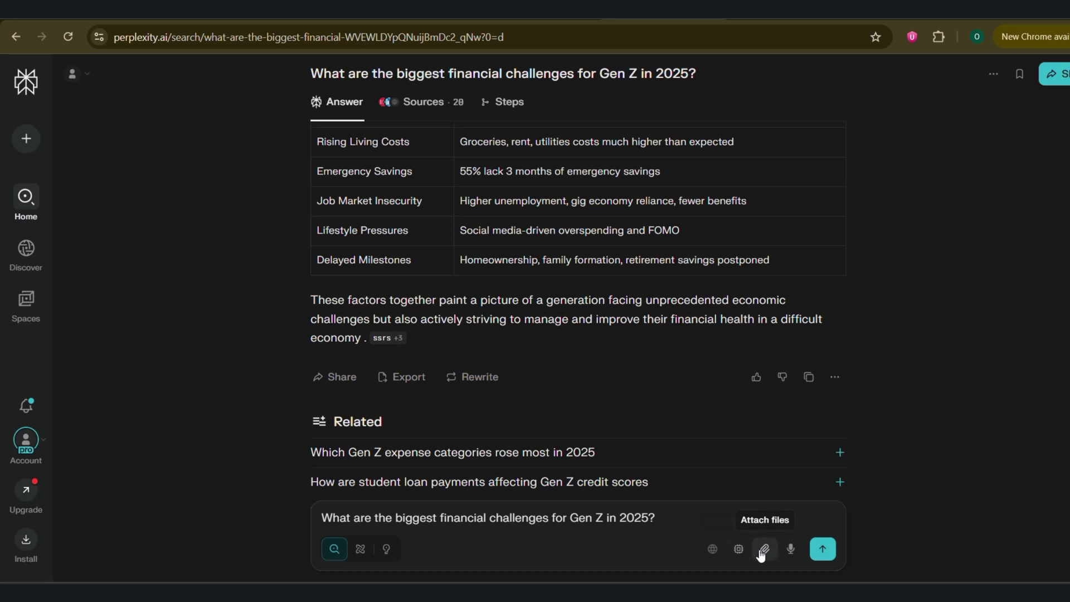
- Paste the Gen Z financial challenges question into a fresh thread and show its model and source options
{"action": "mouse_move", "coordinate": [364, 554]}
{"action": "left_click", "coordinate": [31, 139]}
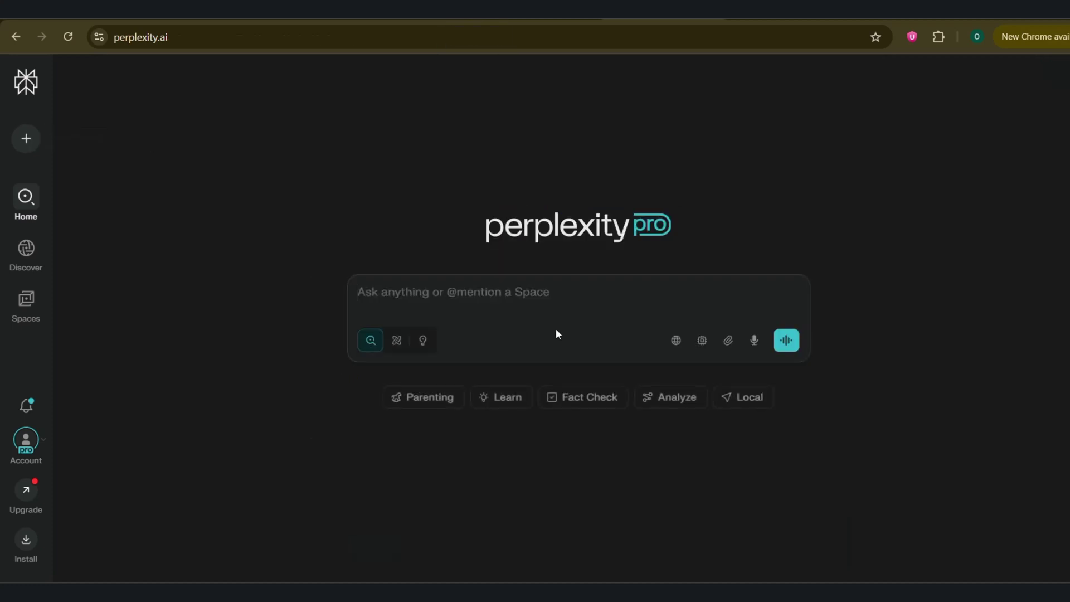
{"action": "type", "text": "What are the biggest financial challenges for Gen Z in 2025?"}
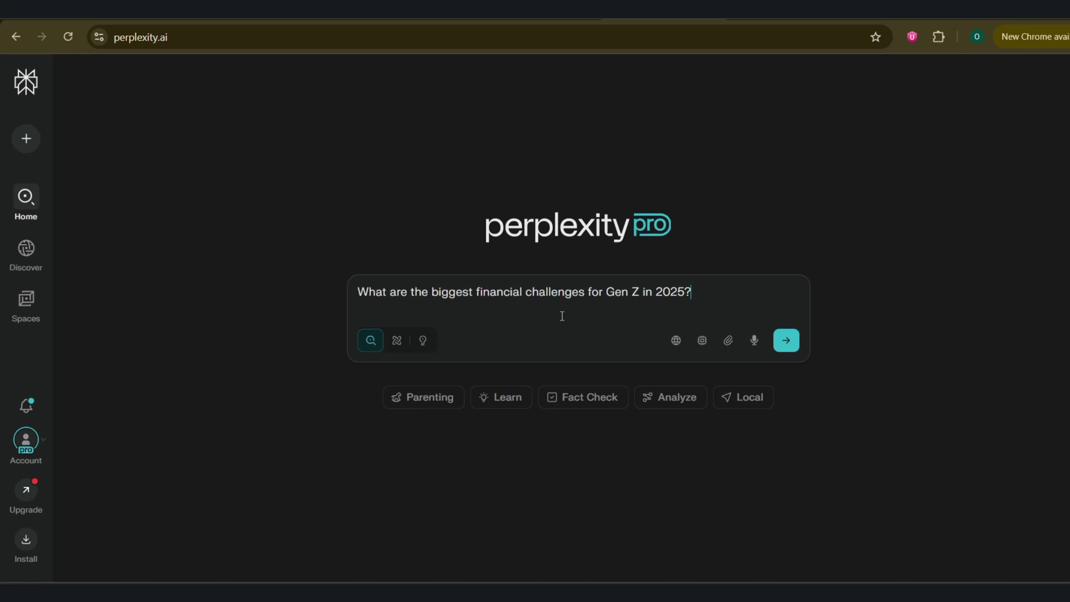
{"action": "left_click", "coordinate": [701, 342]}
{"action": "left_click", "coordinate": [677, 340]}
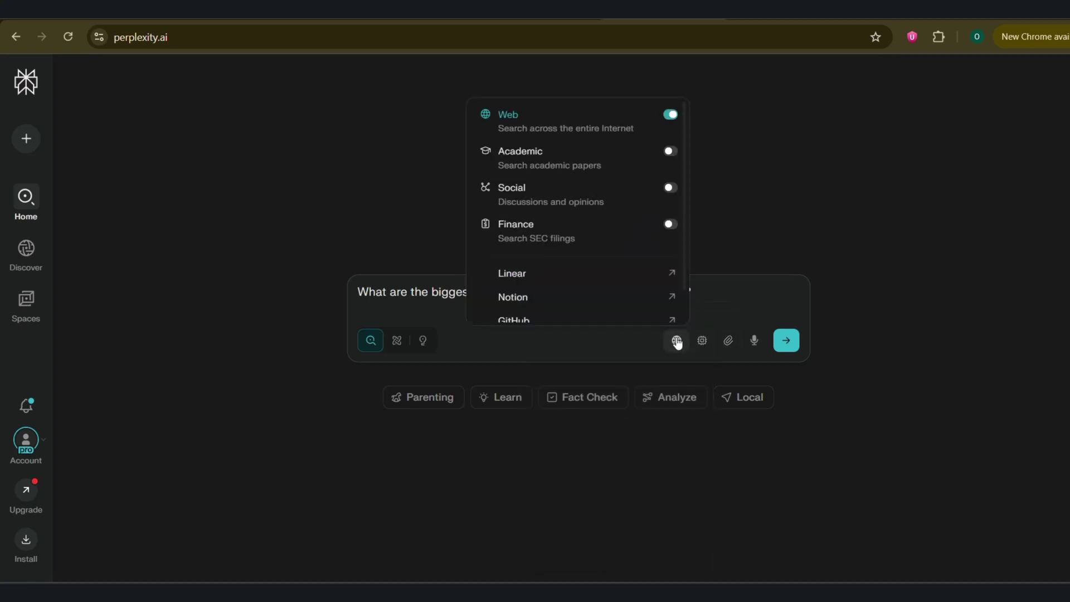
- Re-answer with Social sources added, then stage the TikTok vs YouTube Shorts prompt in Research mode
{"action": "left_click", "coordinate": [673, 190]}
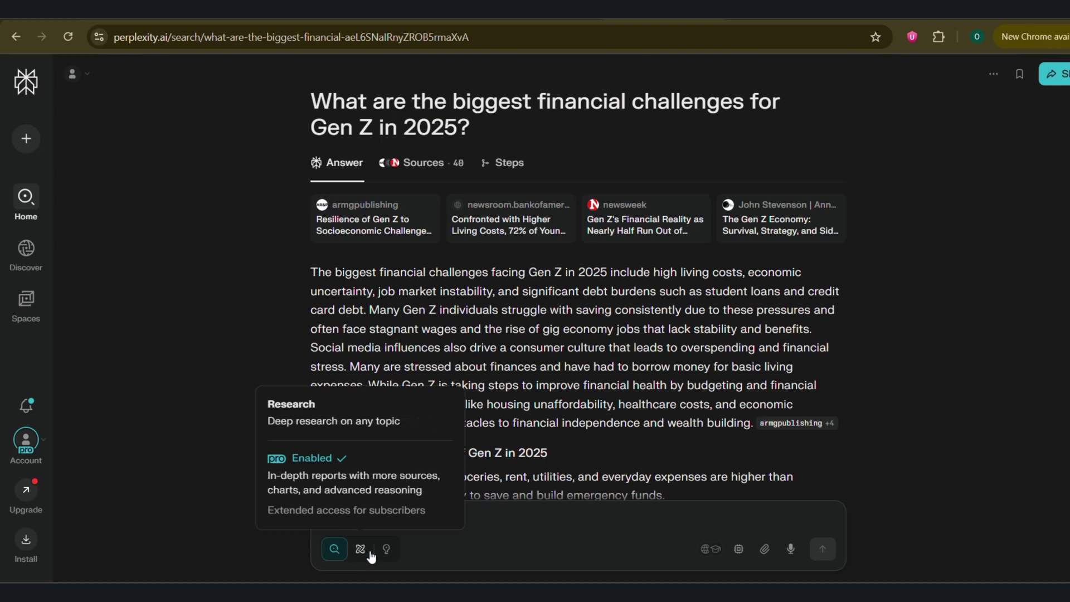
{"action": "scroll", "coordinate": [584, 348], "scroll_direction": "down", "scroll_amount": 10}
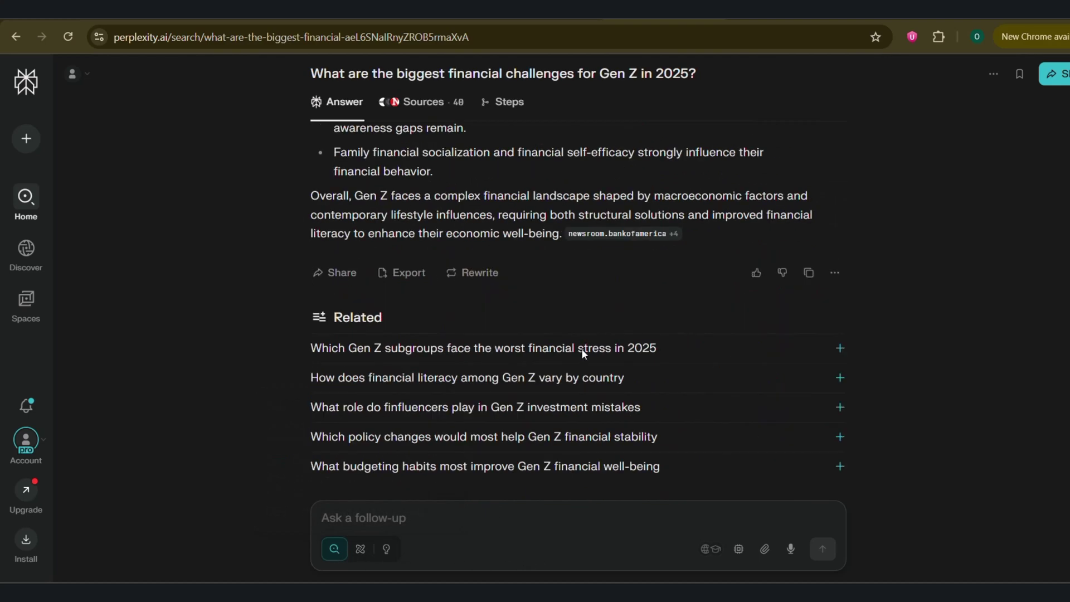
{"action": "left_click", "coordinate": [363, 551]}
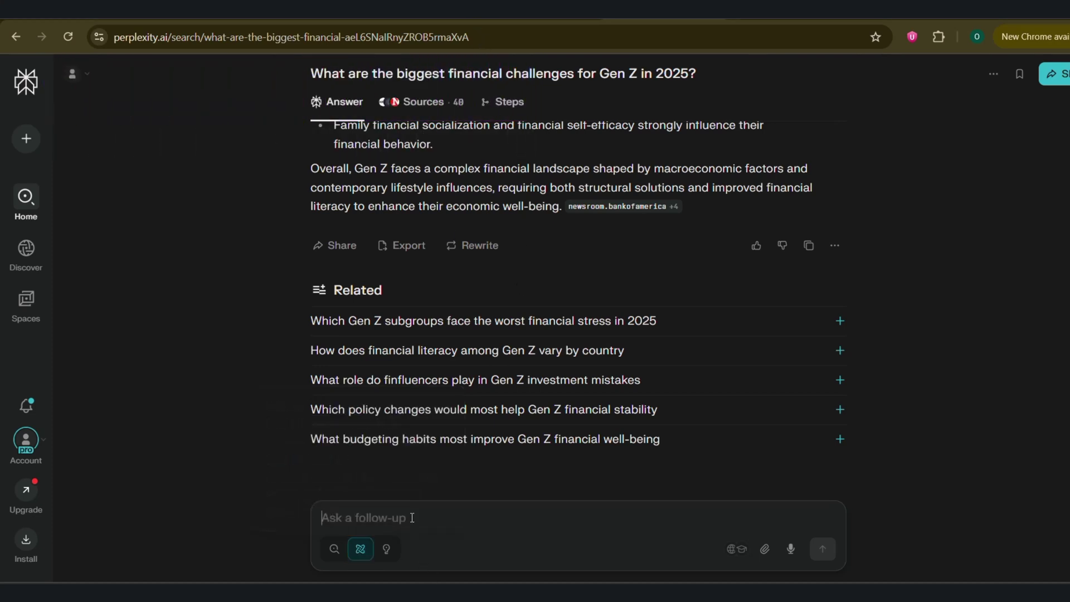
{"action": "type", "text": "Create a detailed research report on the effectiveness of TikTok versus YouTube Shorts for promoting financial literacy content to audiences under 25"}
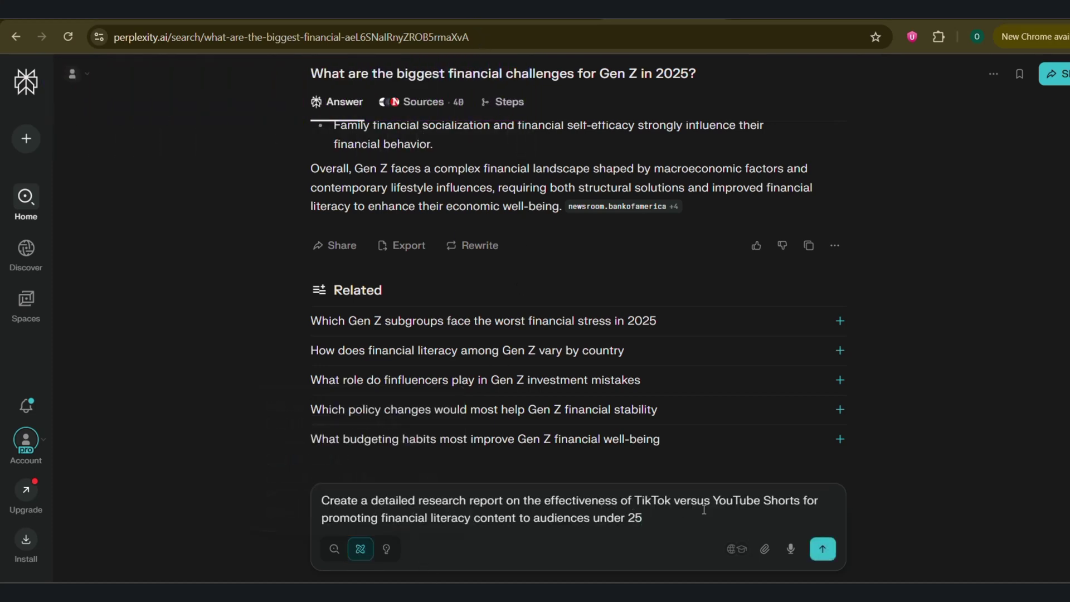
- Submit the TikTok vs YouTube Shorts research request and read the report down to the Bottom line
{"action": "left_click", "coordinate": [824, 550]}
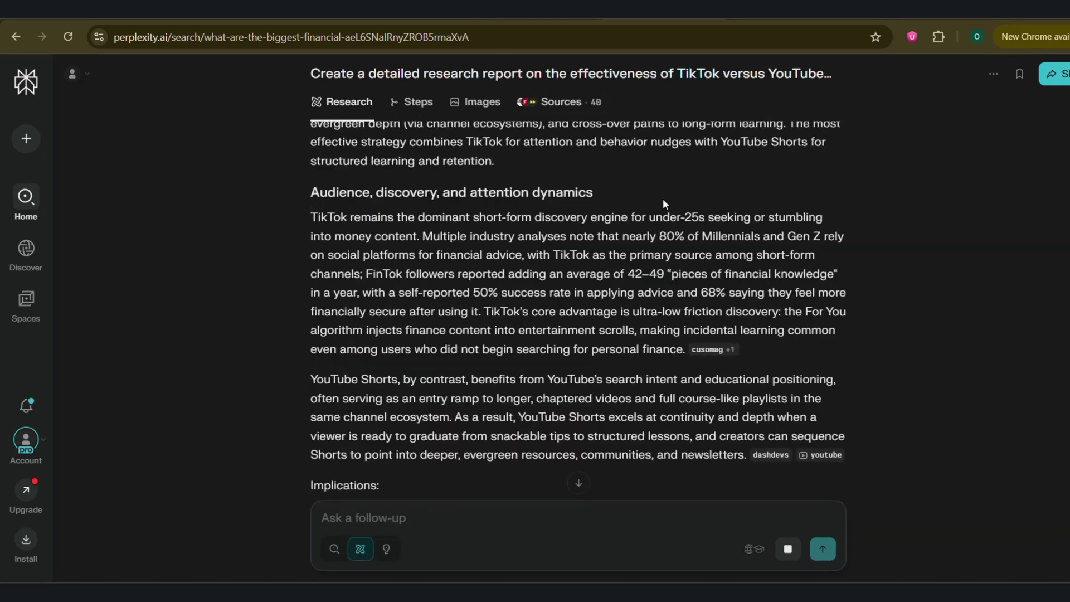
{"action": "scroll", "coordinate": [663, 199], "scroll_direction": "up", "scroll_amount": 4}
{"action": "scroll", "coordinate": [664, 205], "scroll_direction": "up", "scroll_amount": 4}
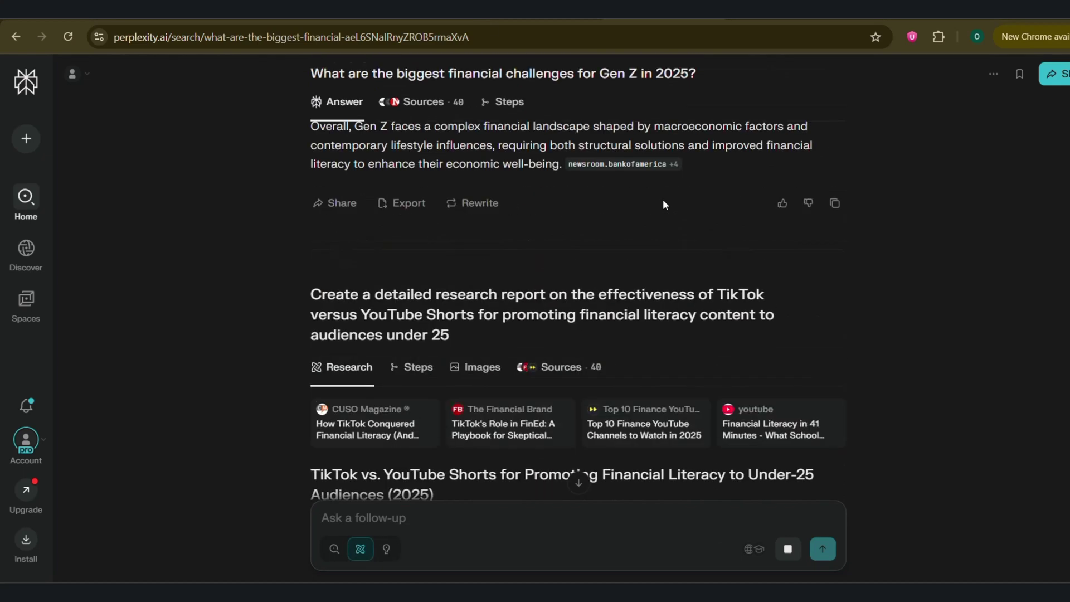
{"action": "scroll", "coordinate": [691, 250], "scroll_direction": "down", "scroll_amount": 4}
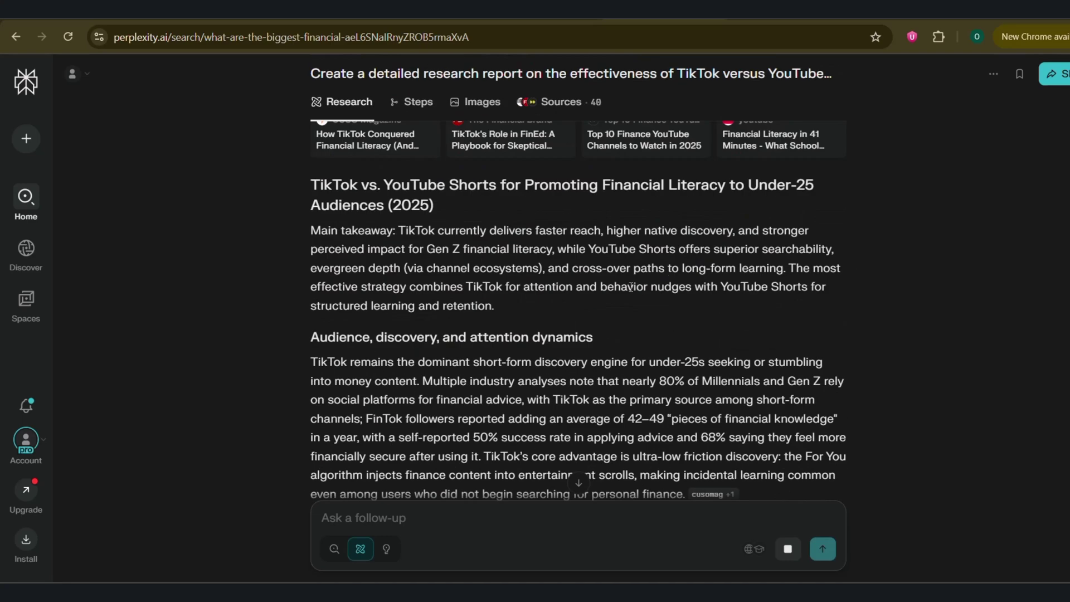
{"action": "scroll", "coordinate": [777, 271], "scroll_direction": "down", "scroll_amount": 5}
{"action": "scroll", "coordinate": [777, 275], "scroll_direction": "down", "scroll_amount": 3}
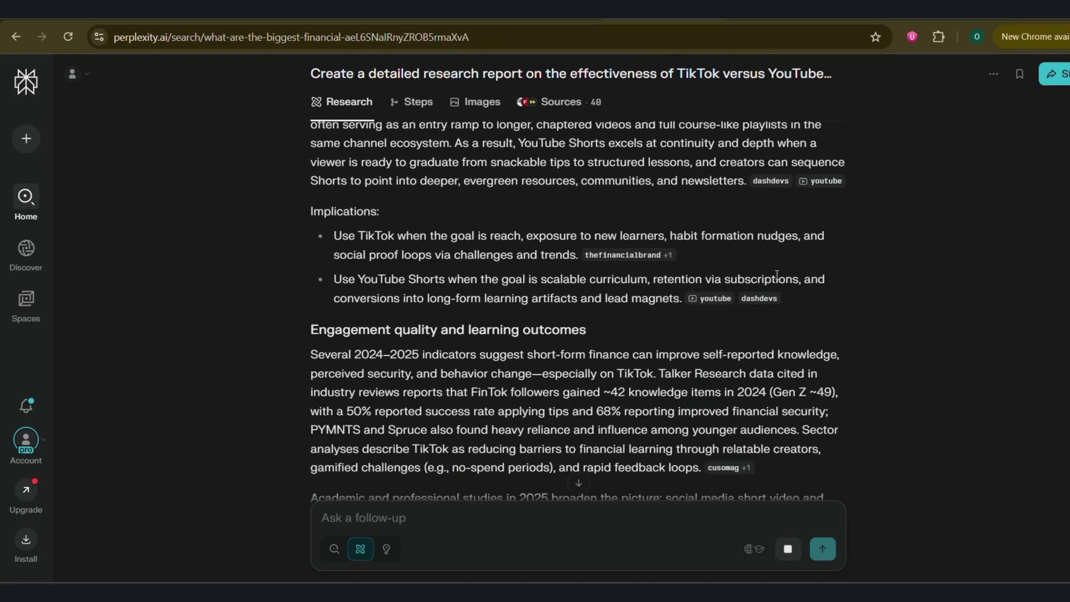
{"action": "scroll", "coordinate": [777, 275], "scroll_direction": "down", "scroll_amount": 7}
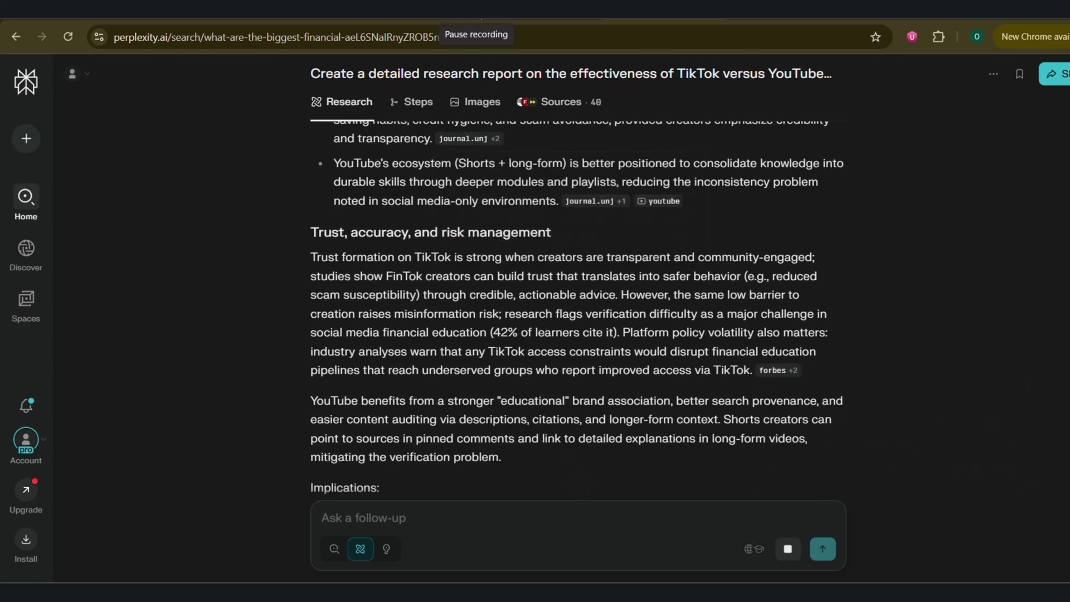
{"action": "scroll", "coordinate": [651, 306], "scroll_direction": "up", "scroll_amount": 2}
{"action": "scroll", "coordinate": [651, 305], "scroll_direction": "up", "scroll_amount": 10}
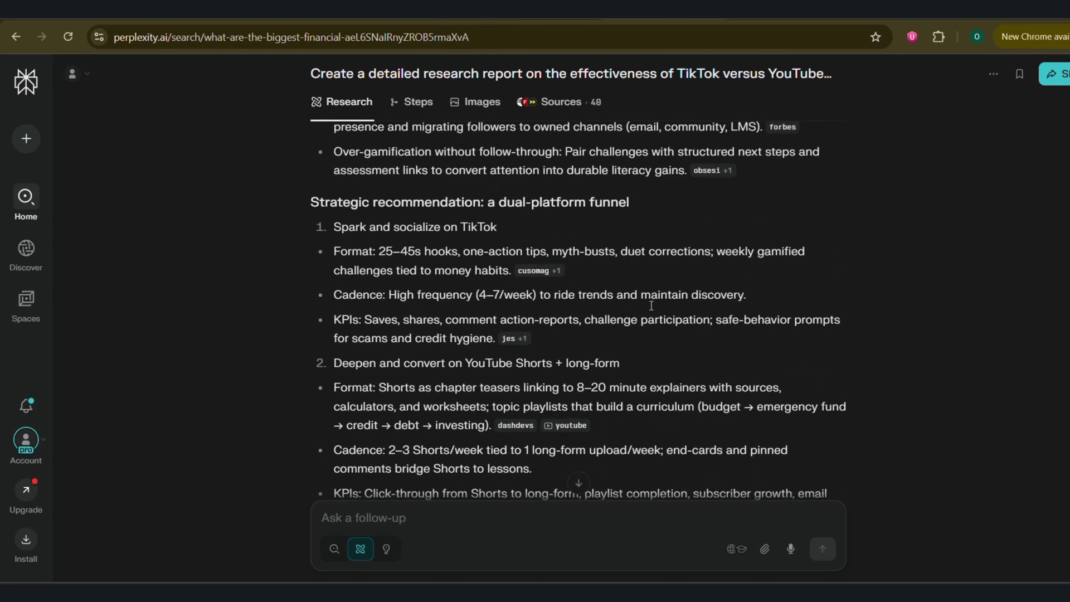
{"action": "scroll", "coordinate": [651, 305], "scroll_direction": "down", "scroll_amount": 13}
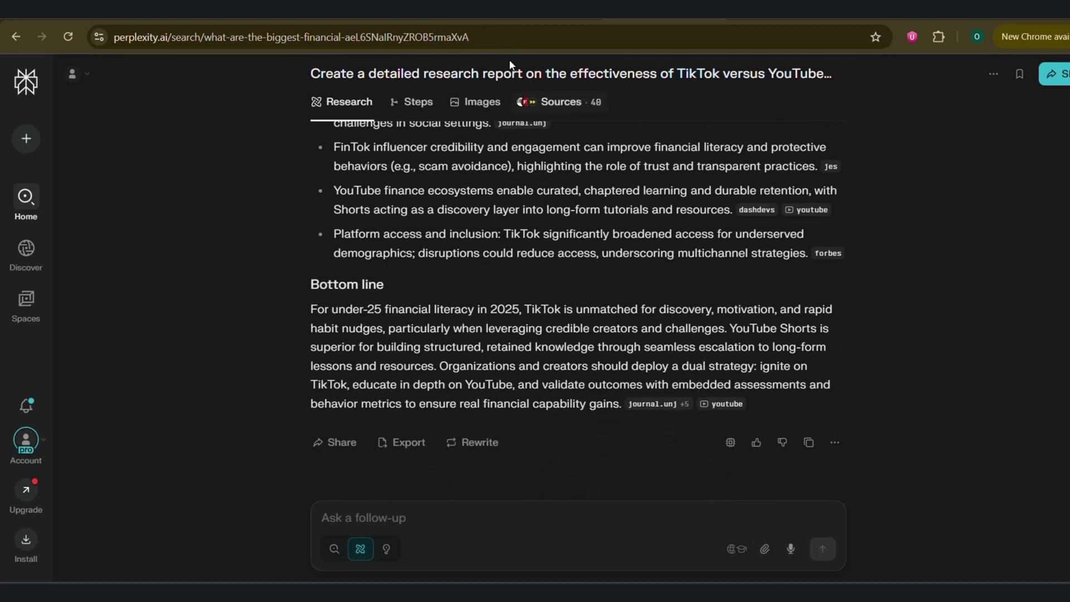
{"action": "scroll", "coordinate": [276, 299], "scroll_direction": "up", "scroll_amount": 20}
{"action": "scroll", "coordinate": [223, 335], "scroll_direction": "down", "scroll_amount": 2}
{"action": "scroll", "coordinate": [222, 335], "scroll_direction": "down", "scroll_amount": 10}
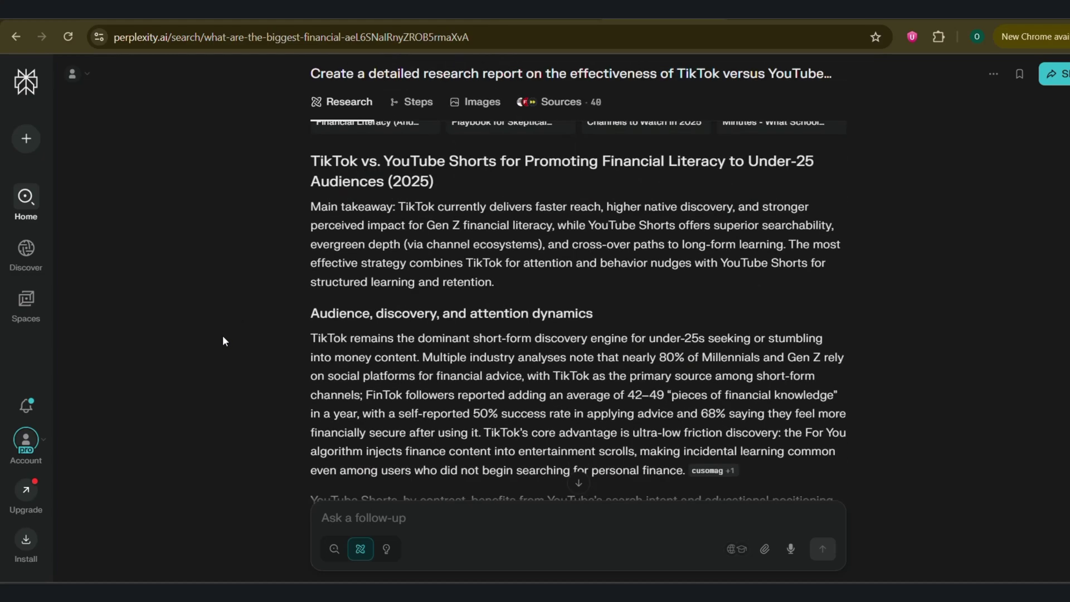
{"action": "scroll", "coordinate": [223, 337], "scroll_direction": "down", "scroll_amount": 3}
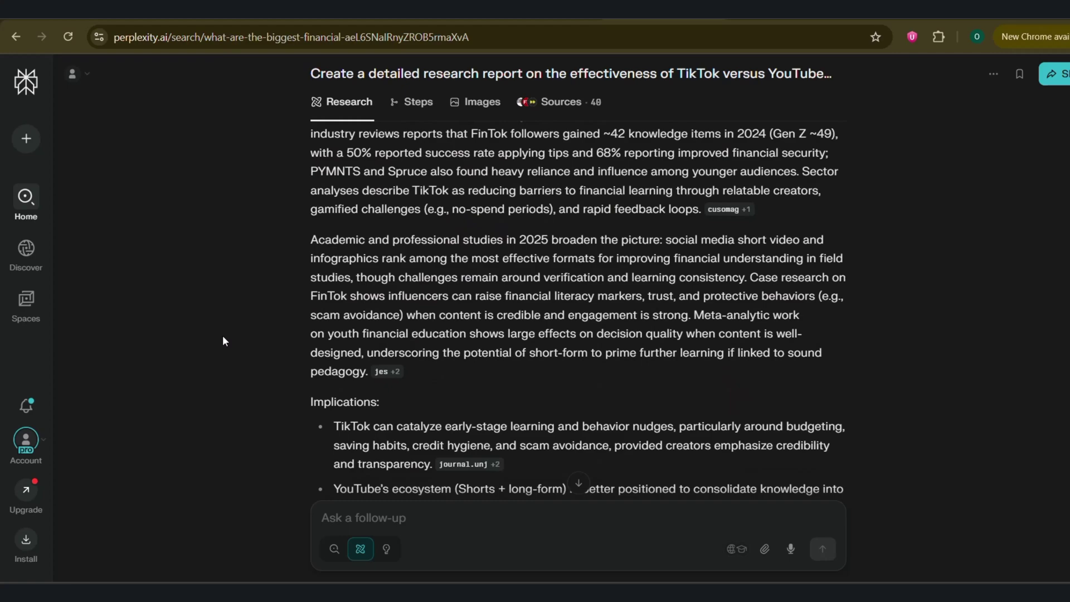
{"action": "scroll", "coordinate": [223, 336], "scroll_direction": "down", "scroll_amount": 10}
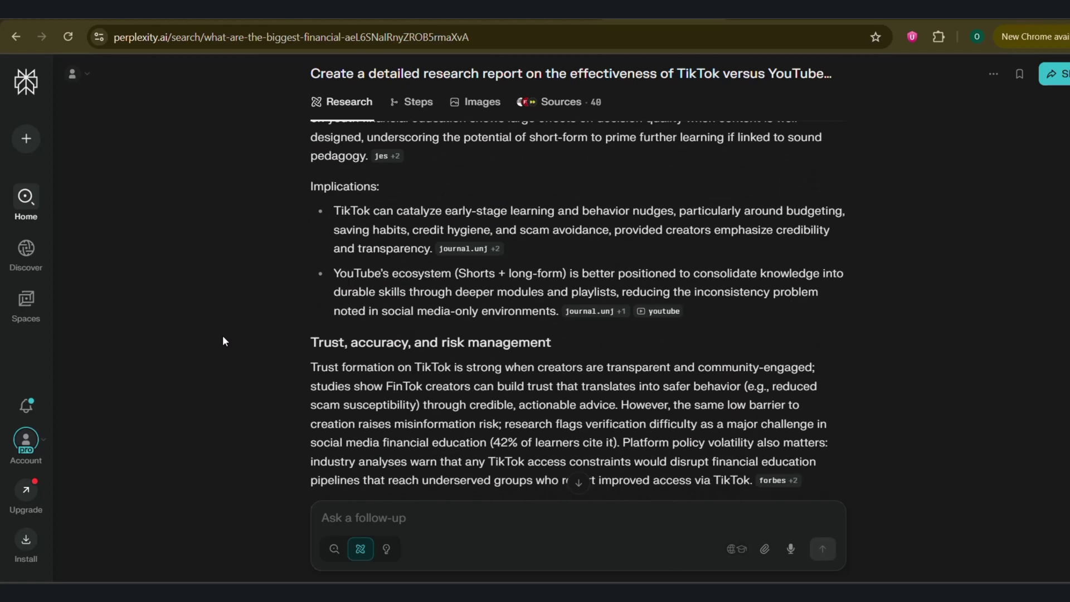
{"action": "scroll", "coordinate": [223, 337], "scroll_direction": "down", "scroll_amount": 20}
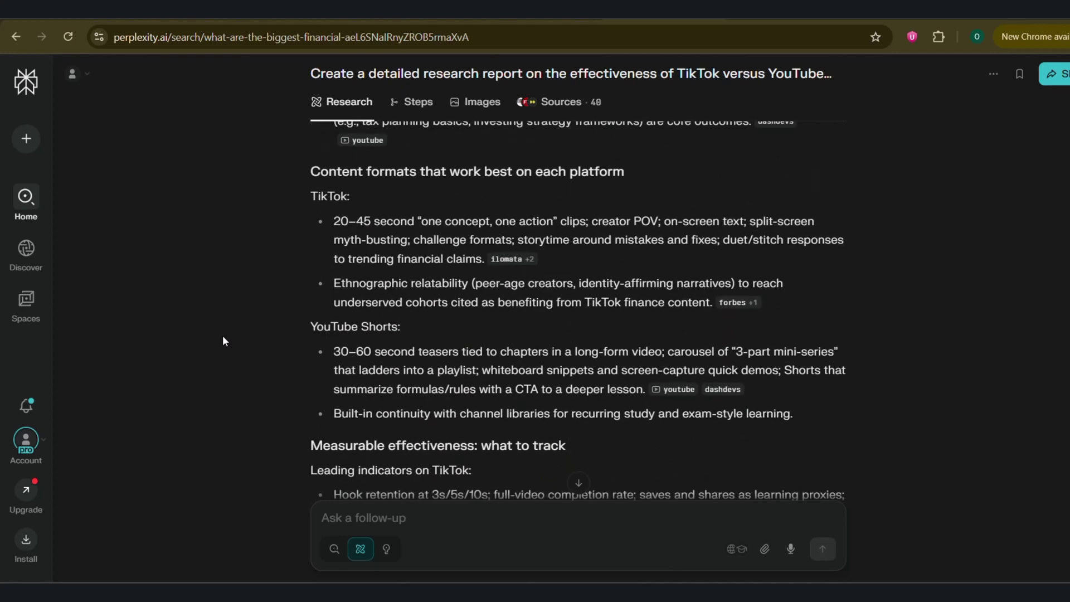
{"action": "scroll", "coordinate": [223, 336], "scroll_direction": "down", "scroll_amount": 15}
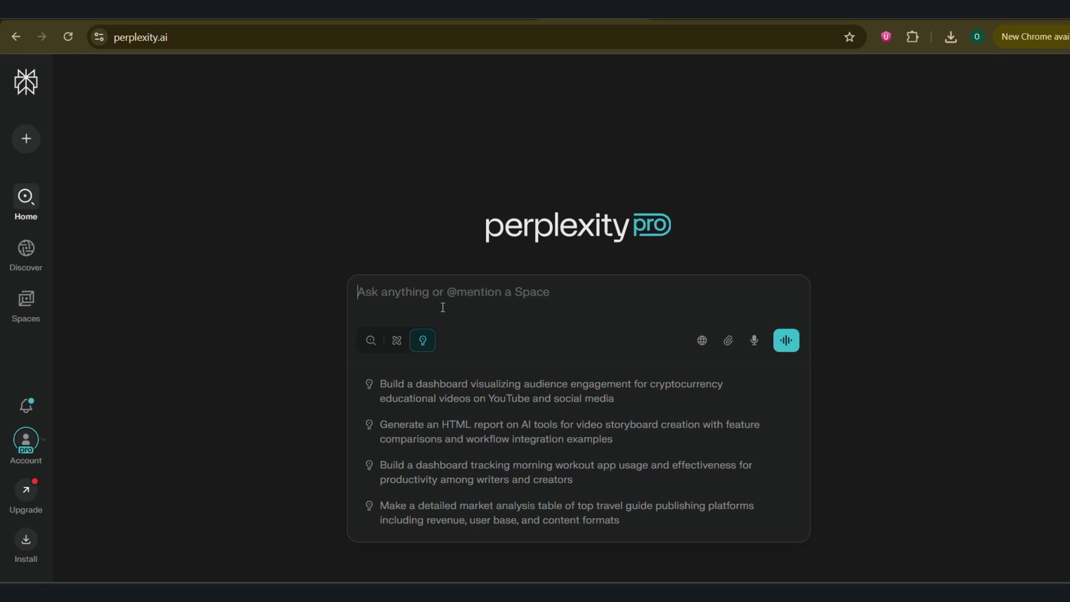
- Ask Labs for a detailed audit of your YouTube channel, including its pasted link, and submit
{"action": "type", "text": "Here is my"}
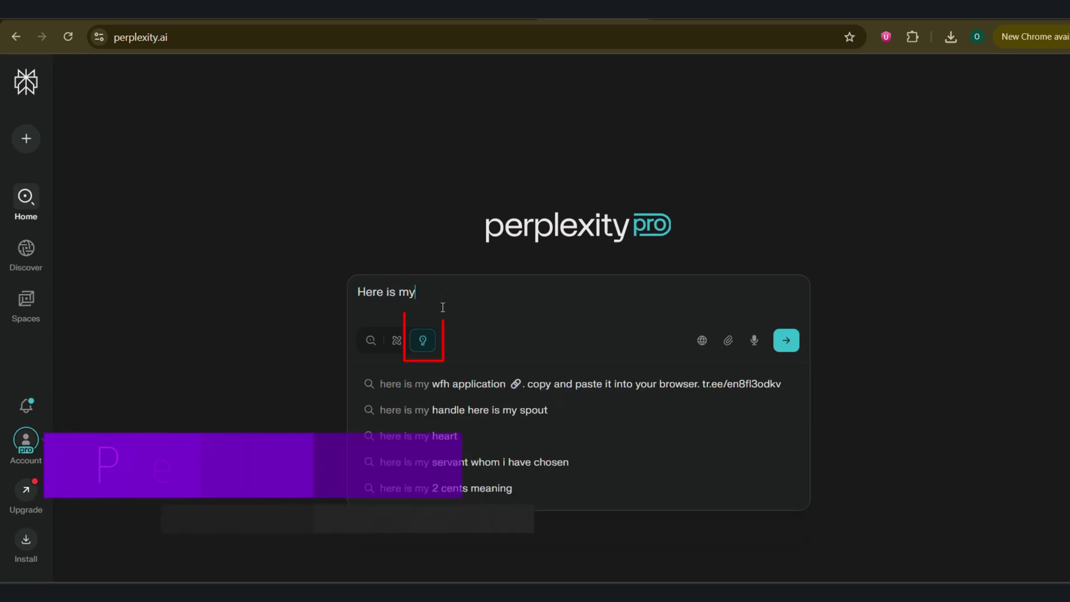
{"action": "type", "text": " youtube channel"}
{"action": "type", "text": "https://www.youtube.com/@aiinaction_official"}
{"action": "type", "text": ","}
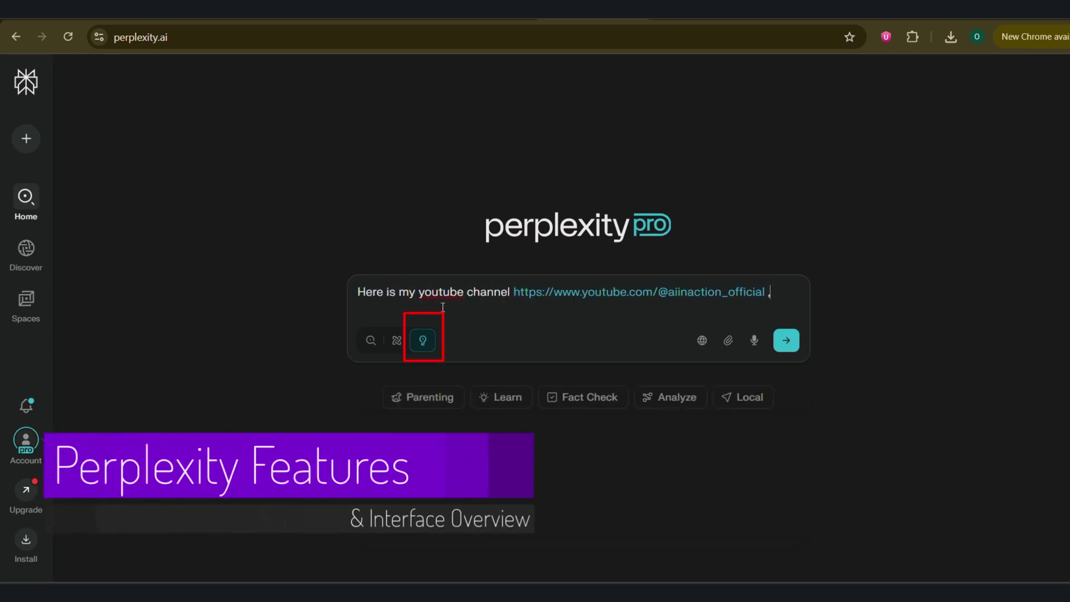
{"action": "type", "text": " kindly help do a detailed re"}
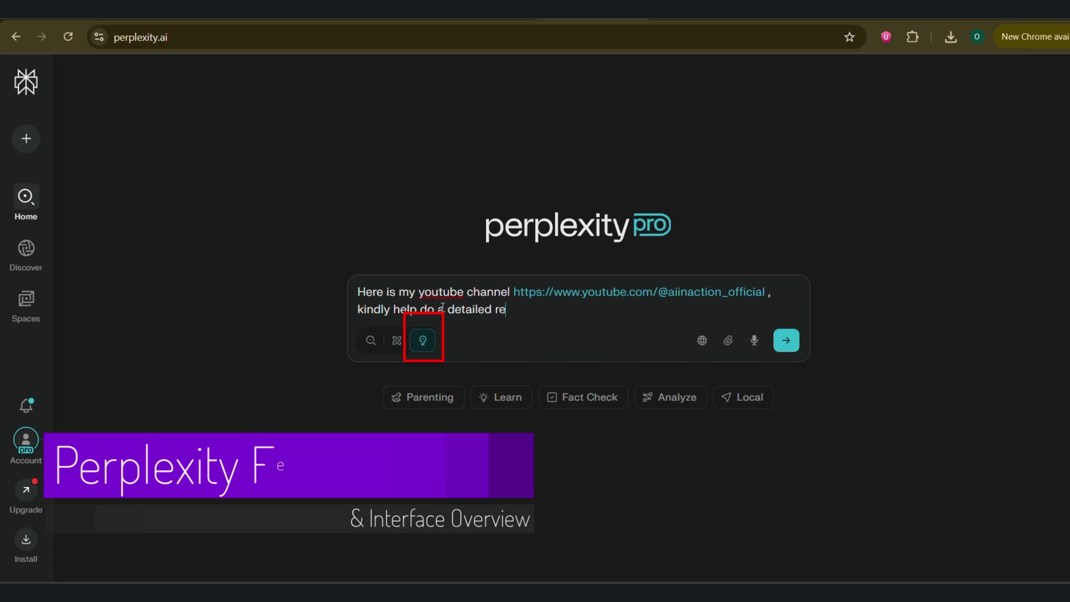
{"action": "type", "text": "searfch on it, what im i doing wrong"}
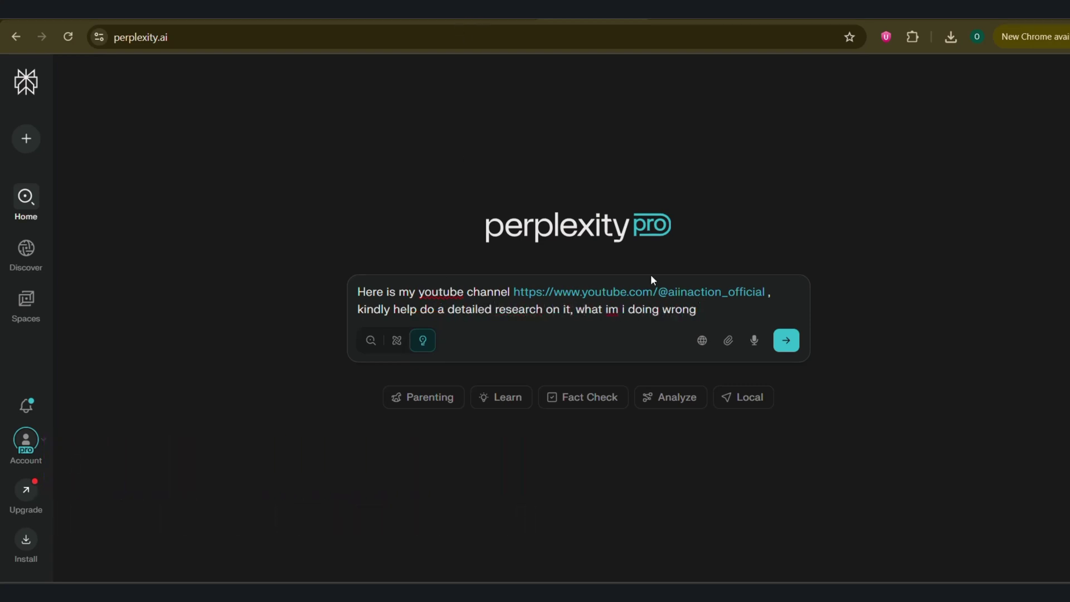
{"action": "type", "text": ", what i need to do,"}
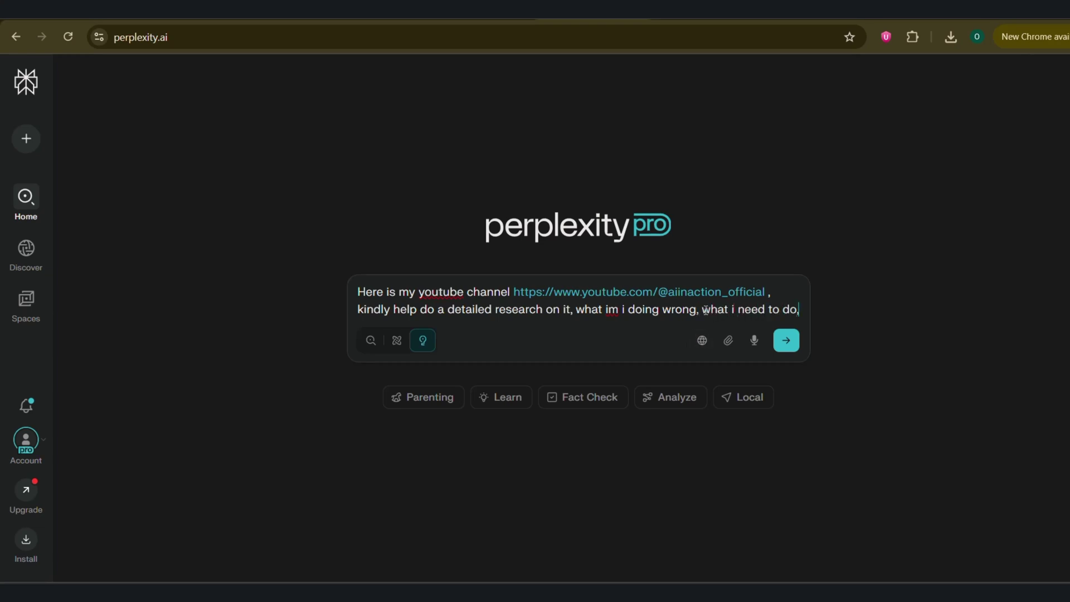
{"action": "type", "text": " what i need to improve upon"}
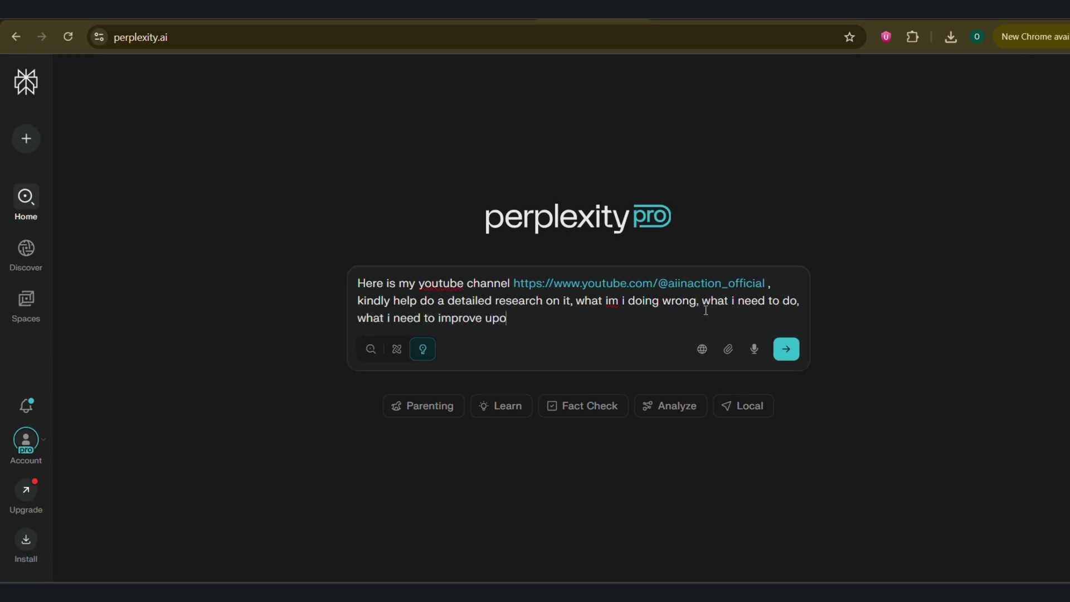
{"action": "left_click", "coordinate": [786, 349]}
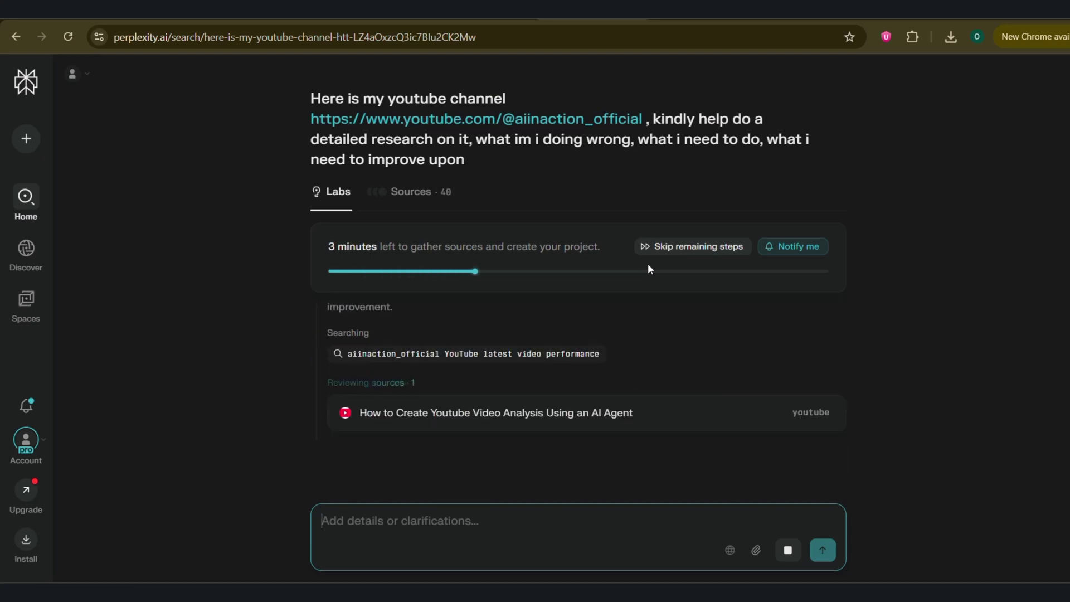
- Read the finished YouTube channel audit from its opening paragraph down to the Conclusion
{"action": "scroll", "coordinate": [538, 196], "scroll_direction": "down", "scroll_amount": 1}
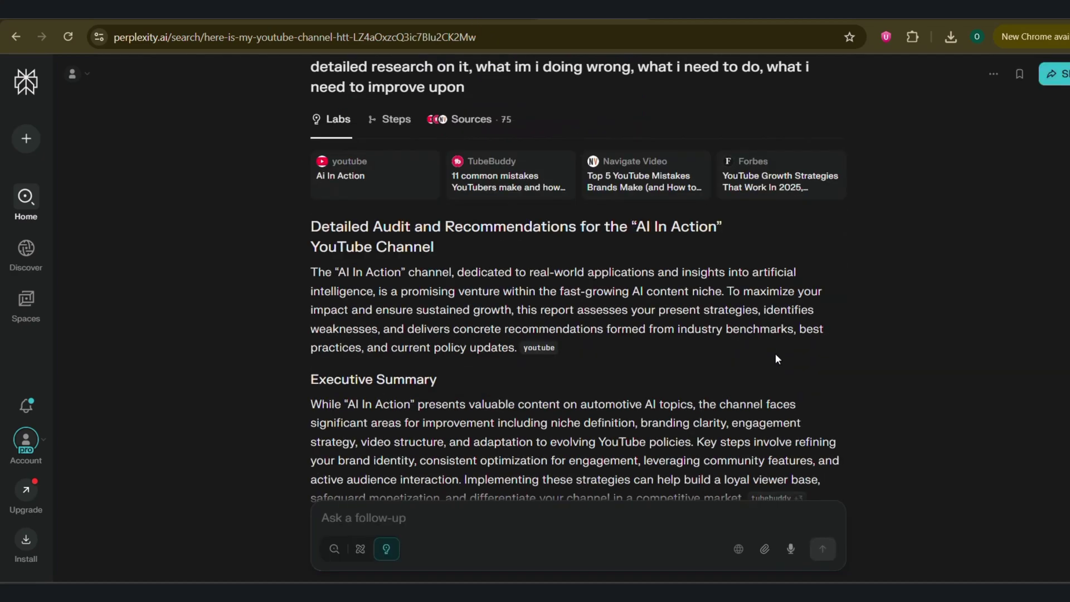
{"action": "left_click_drag", "start_coordinate": [310, 272], "coordinate": [517, 355]}
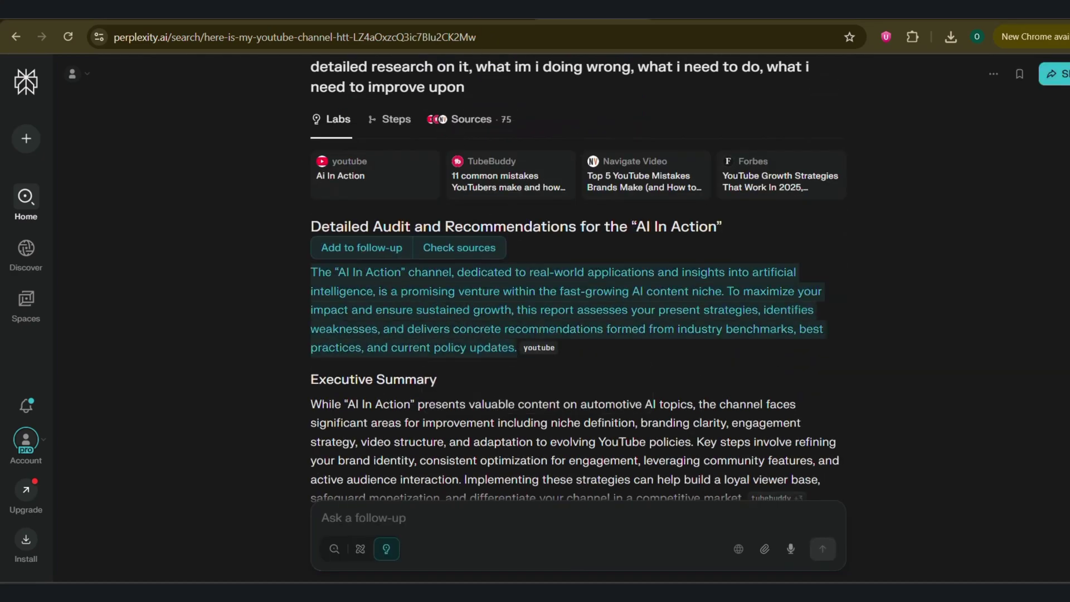
{"action": "left_click", "coordinate": [592, 363]}
{"action": "scroll", "coordinate": [610, 349], "scroll_direction": "down", "scroll_amount": 3}
{"action": "scroll", "coordinate": [610, 349], "scroll_direction": "down", "scroll_amount": 5}
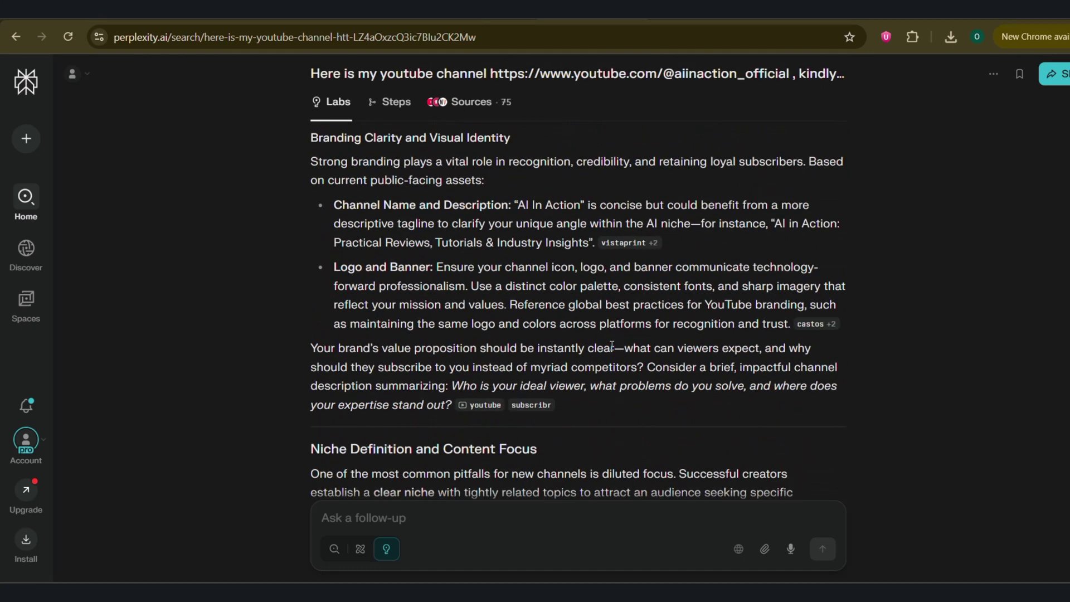
{"action": "scroll", "coordinate": [612, 347], "scroll_direction": "down", "scroll_amount": 1}
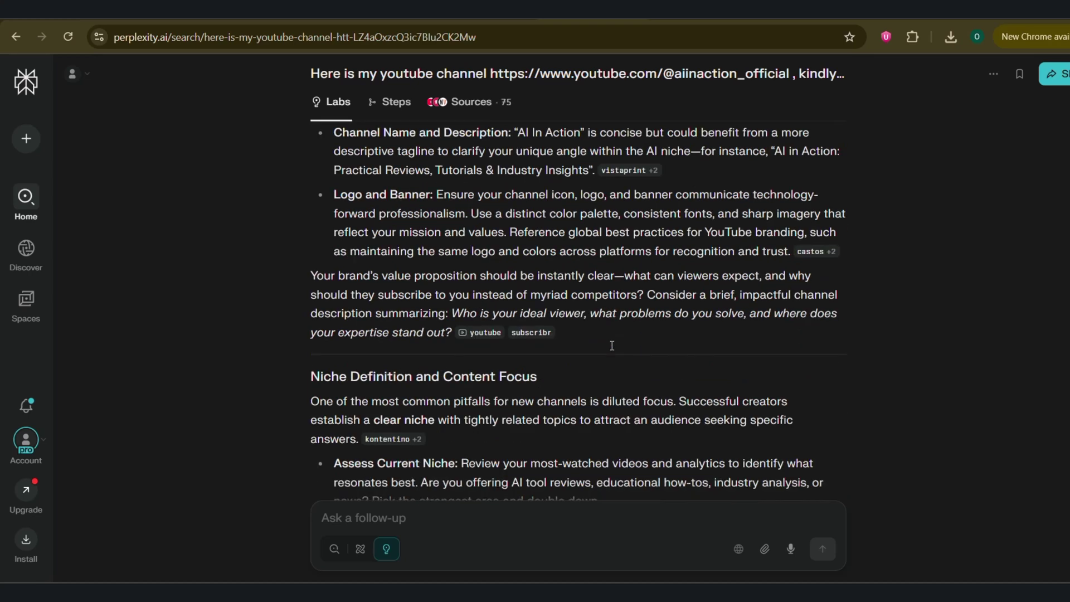
{"action": "scroll", "coordinate": [612, 346], "scroll_direction": "down", "scroll_amount": 2}
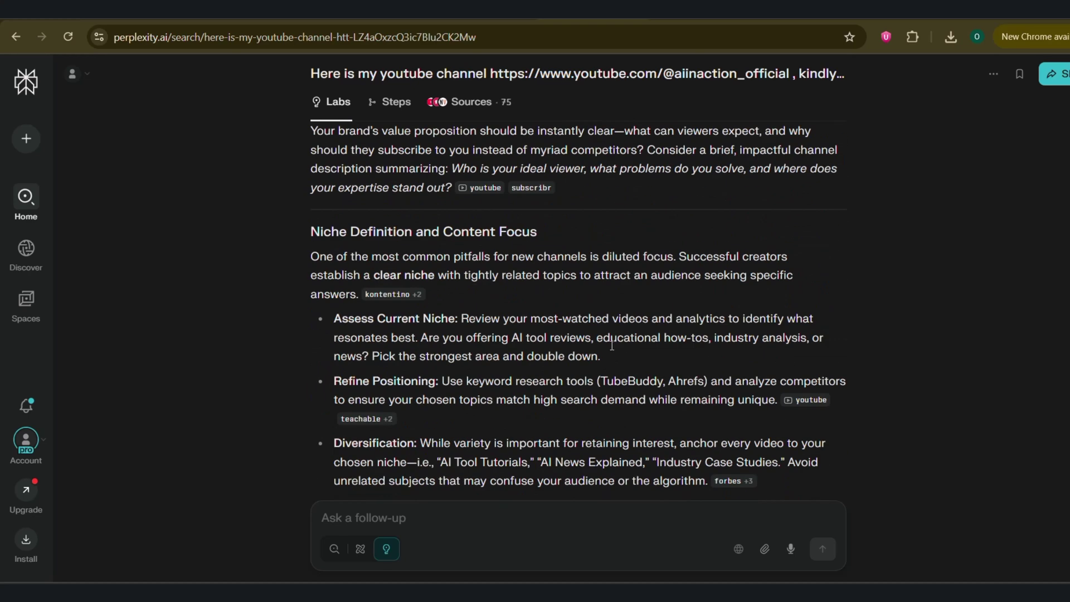
{"action": "scroll", "coordinate": [612, 345], "scroll_direction": "down", "scroll_amount": 1}
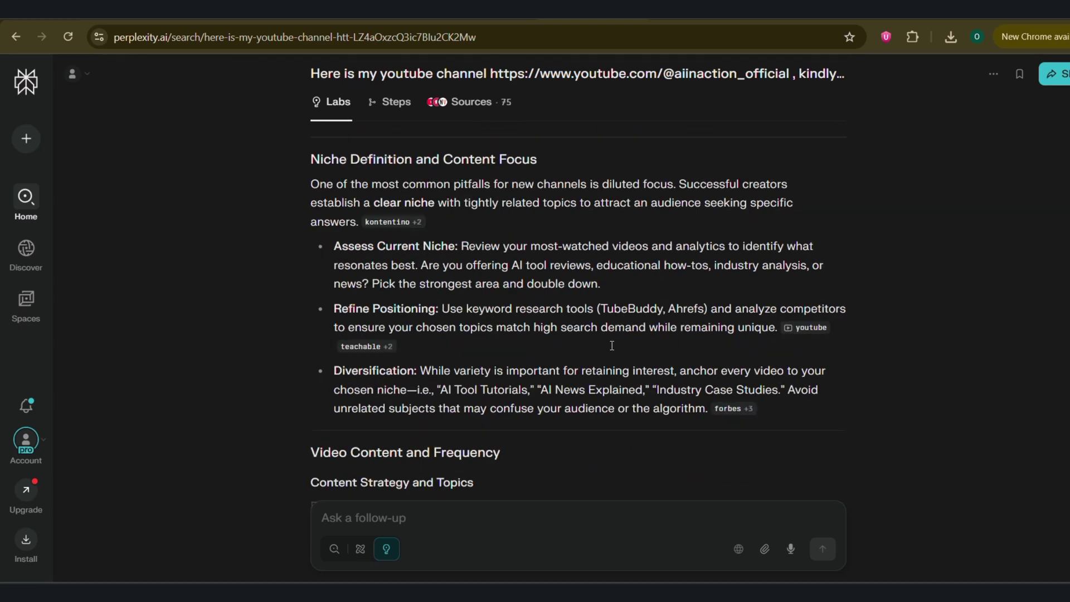
{"action": "scroll", "coordinate": [612, 345], "scroll_direction": "down", "scroll_amount": 1}
{"action": "scroll", "coordinate": [612, 346], "scroll_direction": "down", "scroll_amount": 6}
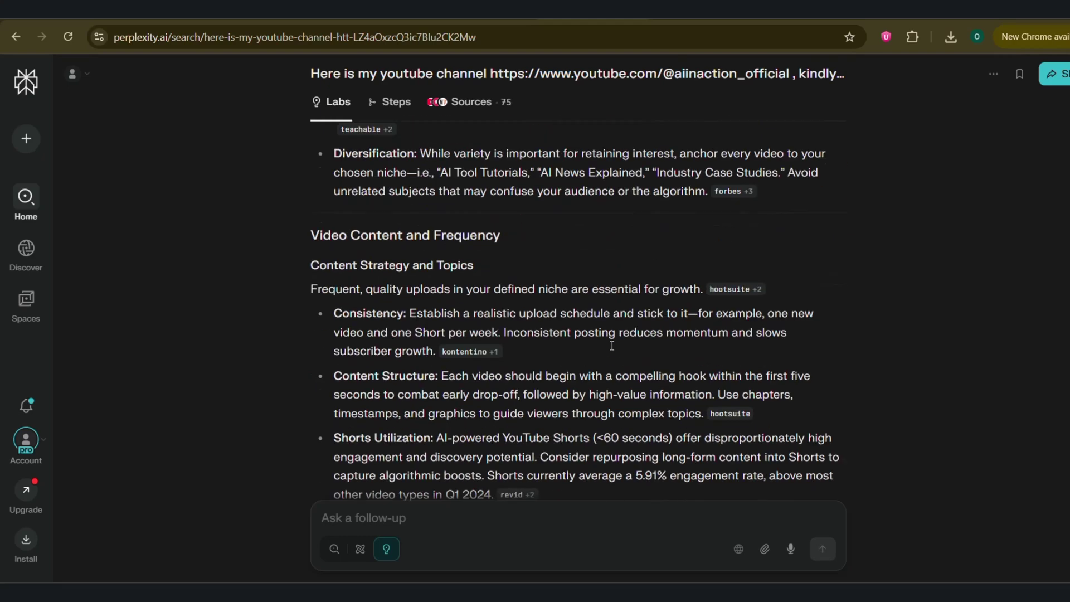
{"action": "scroll", "coordinate": [612, 346], "scroll_direction": "down", "scroll_amount": 10}
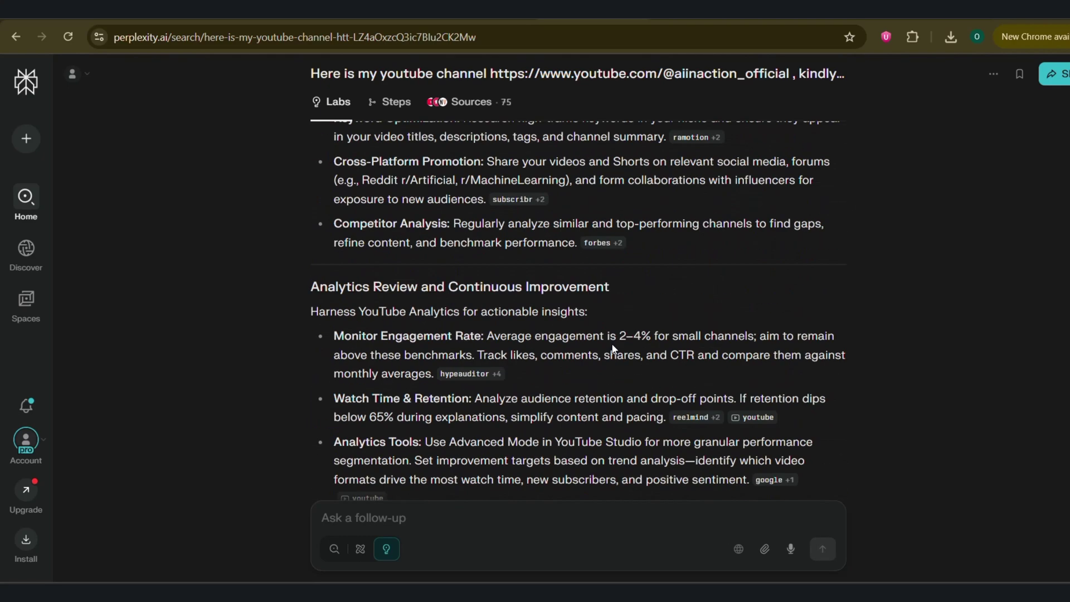
{"action": "scroll", "coordinate": [613, 349], "scroll_direction": "down", "scroll_amount": 8}
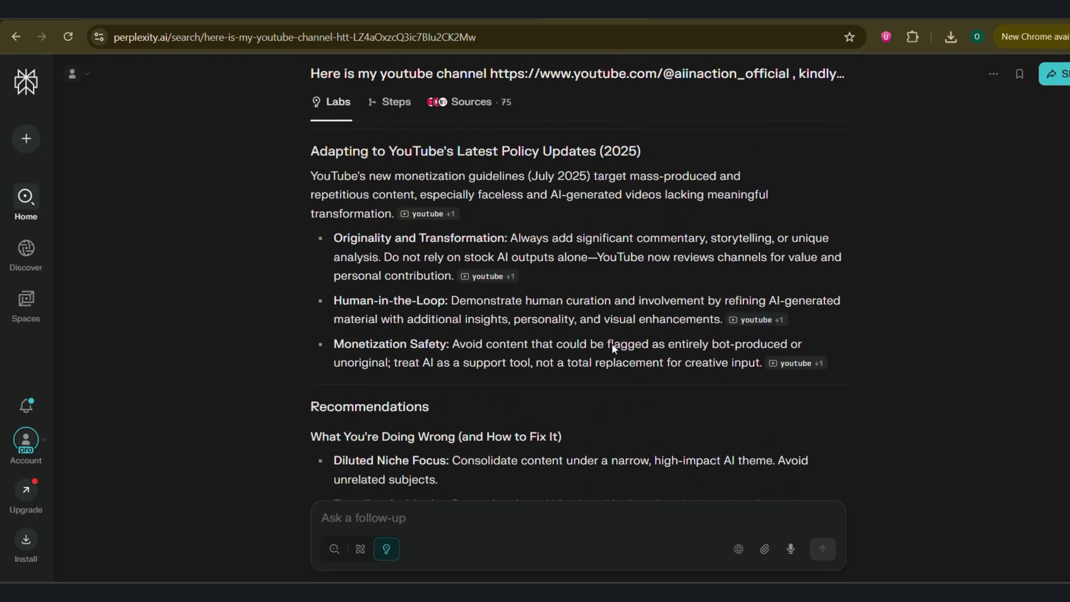
{"action": "scroll", "coordinate": [611, 349], "scroll_direction": "down", "scroll_amount": 8}
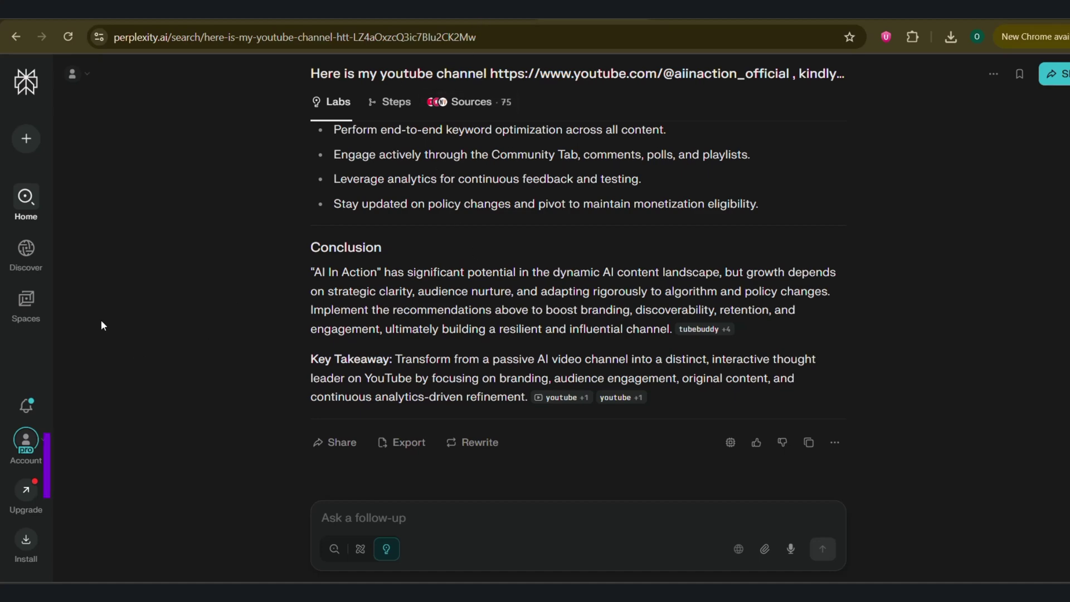
{"action": "mouse_move", "coordinate": [26, 255]}
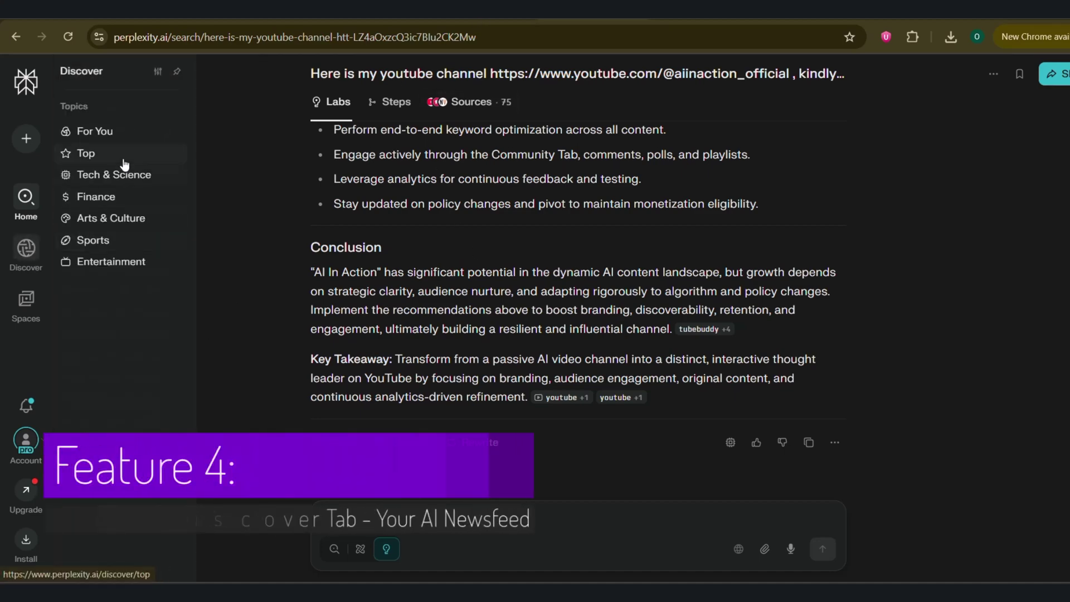
{"action": "left_click", "coordinate": [114, 133]}
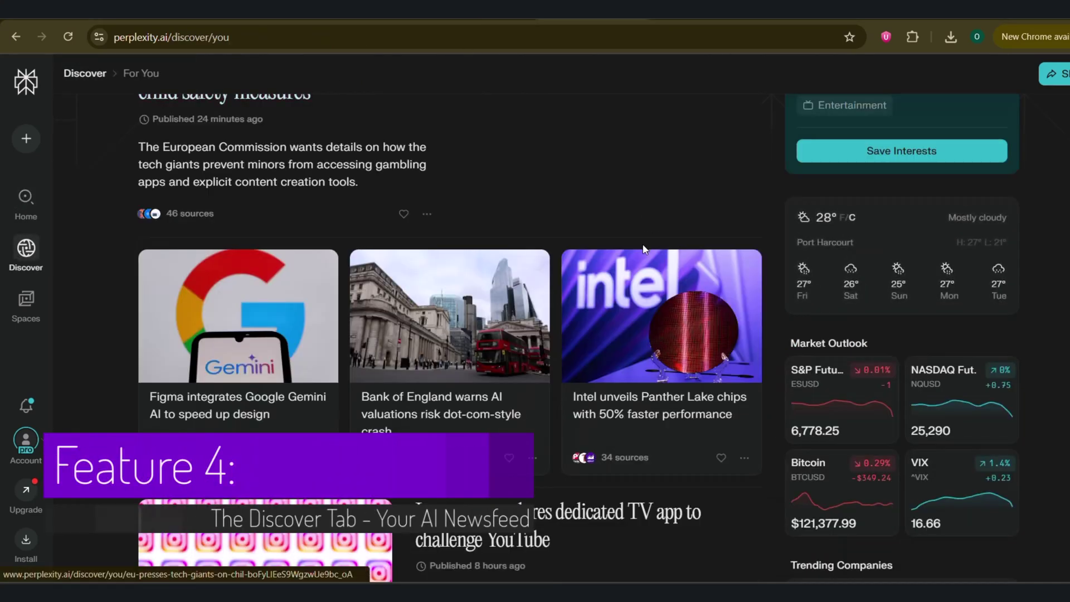
{"action": "scroll", "coordinate": [643, 244], "scroll_direction": "up", "scroll_amount": 3}
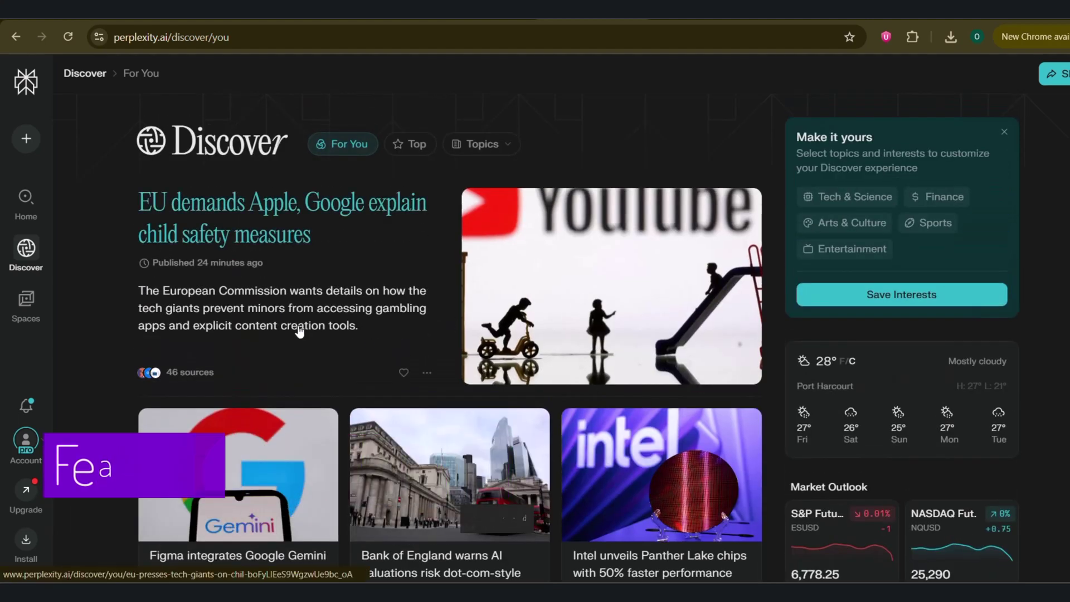
{"action": "scroll", "coordinate": [280, 304], "scroll_direction": "down", "scroll_amount": 4}
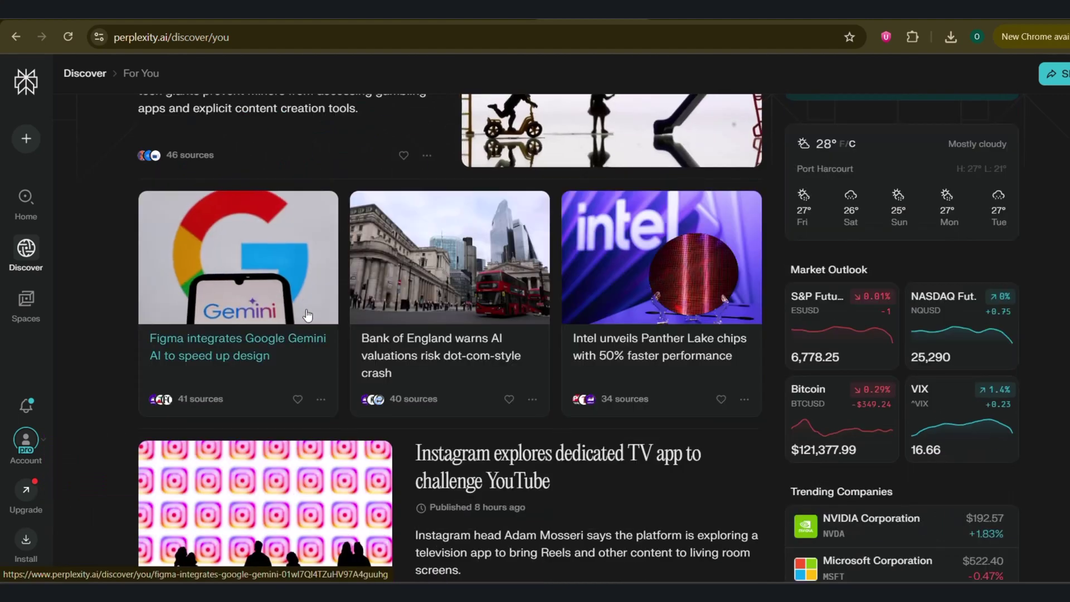
{"action": "left_click", "coordinate": [253, 301]}
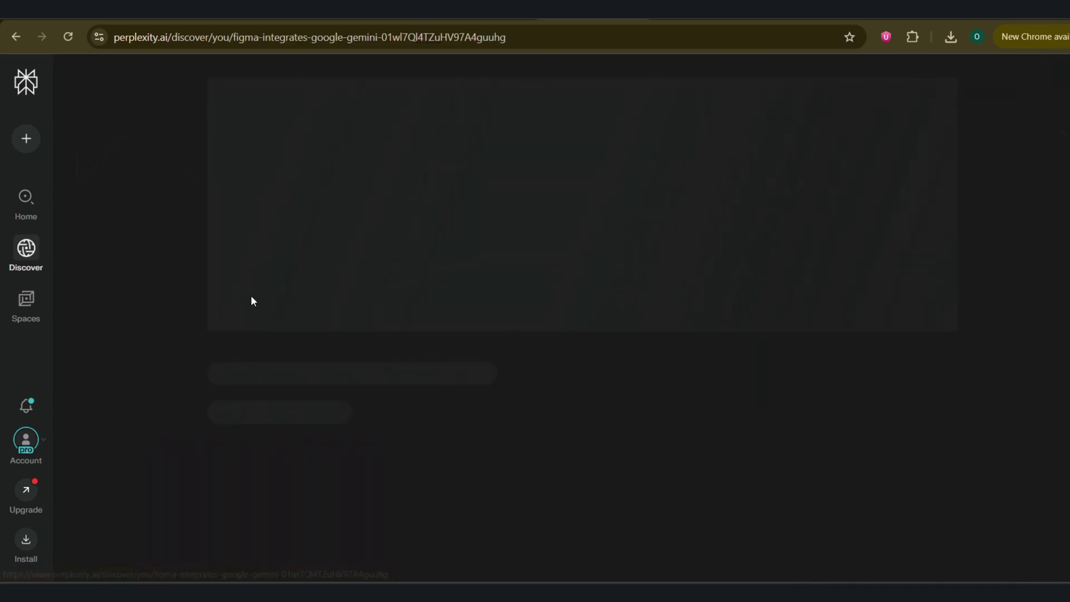
{"action": "scroll", "coordinate": [558, 324], "scroll_direction": "down", "scroll_amount": 1}
{"action": "scroll", "coordinate": [558, 323], "scroll_direction": "down", "scroll_amount": 5}
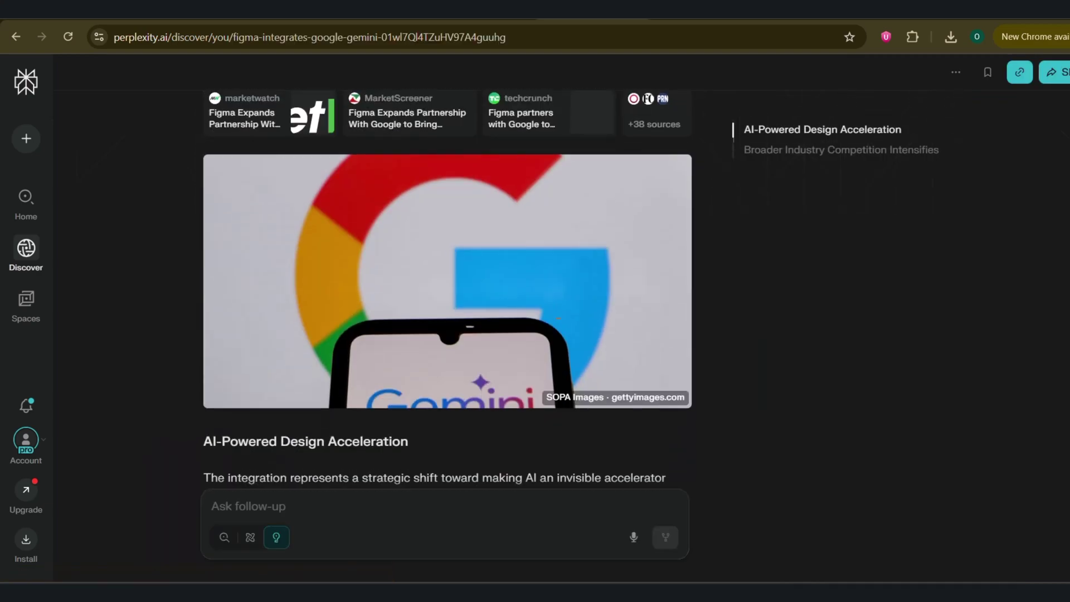
{"action": "scroll", "coordinate": [558, 323], "scroll_direction": "up", "scroll_amount": 6}
{"action": "scroll", "coordinate": [185, 228], "scroll_direction": "down", "scroll_amount": 8}
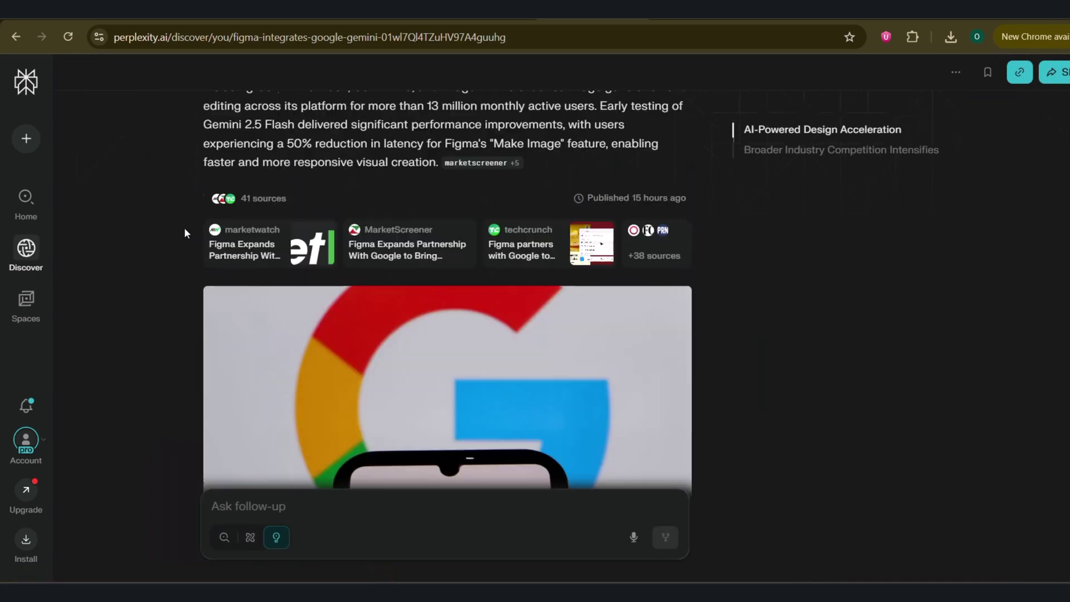
{"action": "scroll", "coordinate": [187, 230], "scroll_direction": "down", "scroll_amount": 5}
{"action": "scroll", "coordinate": [188, 229], "scroll_direction": "down", "scroll_amount": 4}
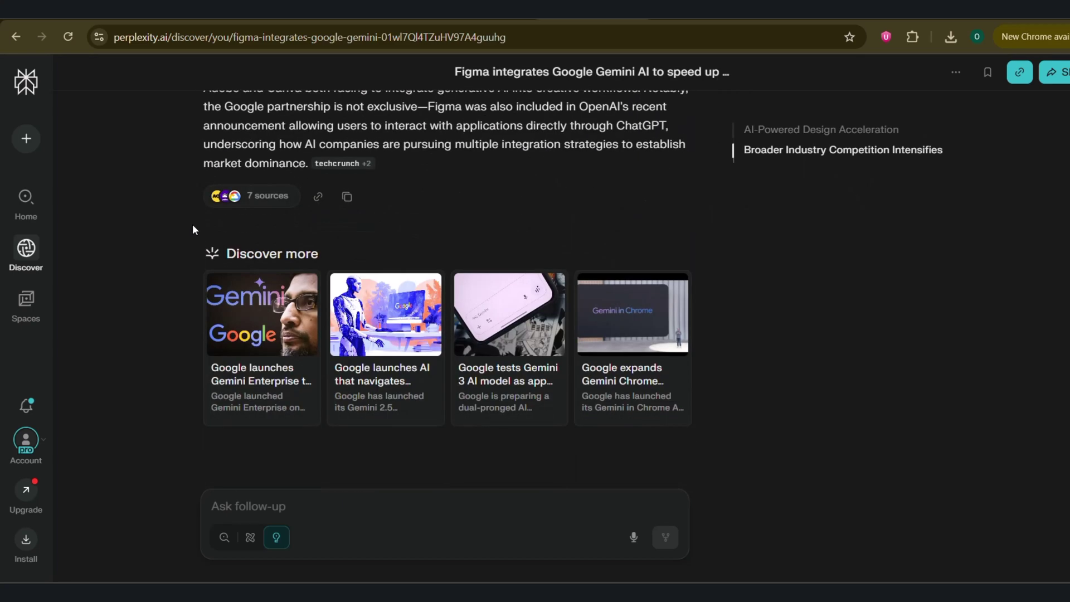
{"action": "scroll", "coordinate": [184, 239], "scroll_direction": "up", "scroll_amount": 10}
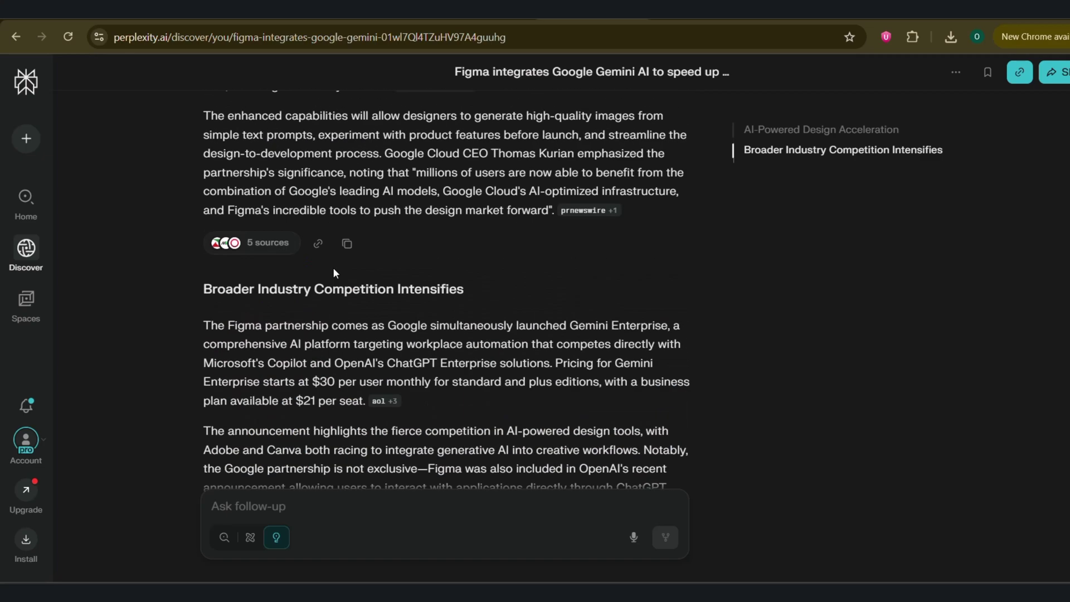
{"action": "scroll", "coordinate": [229, 262], "scroll_direction": "up", "scroll_amount": 10}
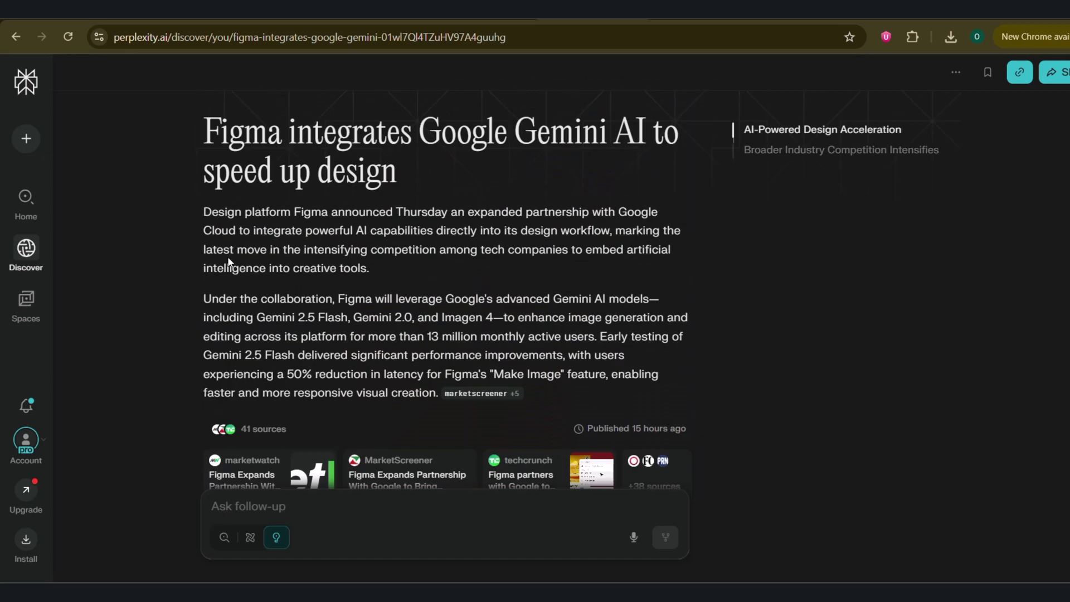
{"action": "mouse_move", "coordinate": [43, 261]}
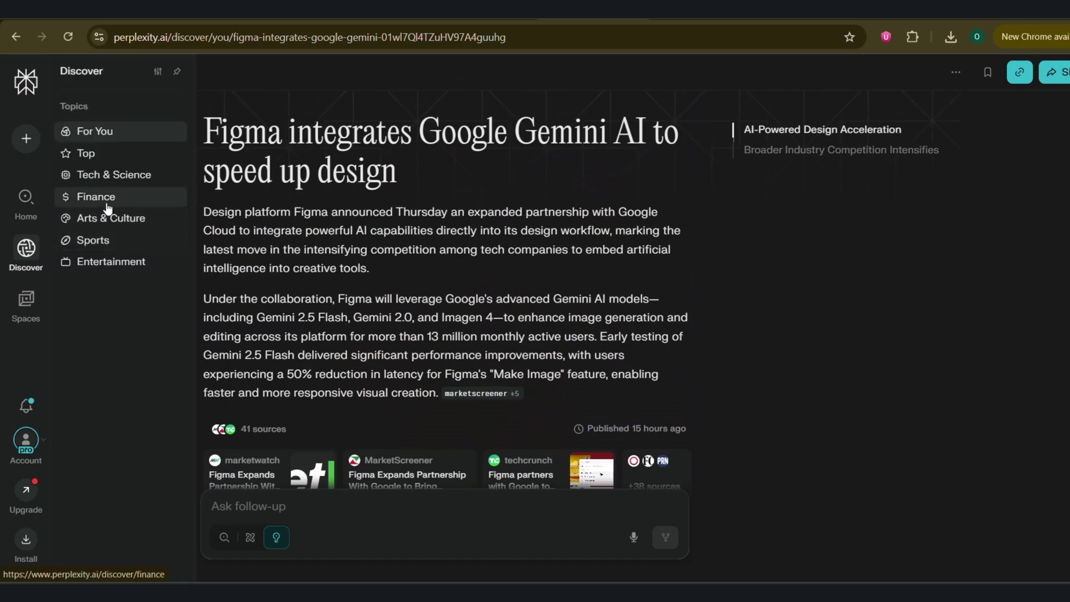
- Open the Tech & Science story about two black holes and scroll through it
{"action": "left_click", "coordinate": [126, 174]}
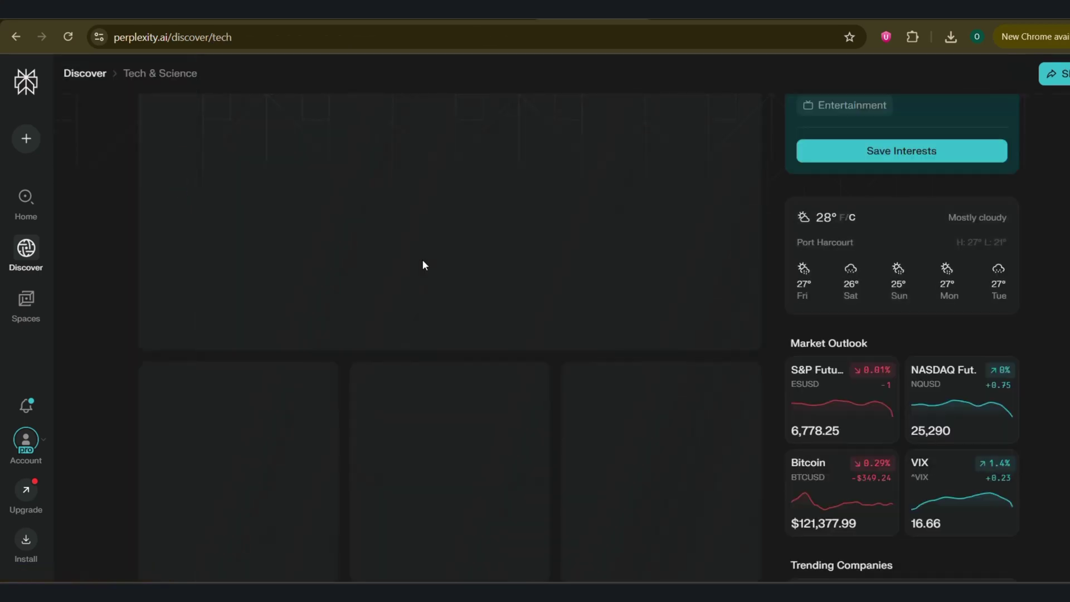
{"action": "scroll", "coordinate": [334, 239], "scroll_direction": "down", "scroll_amount": 3}
{"action": "left_click", "coordinate": [237, 220]}
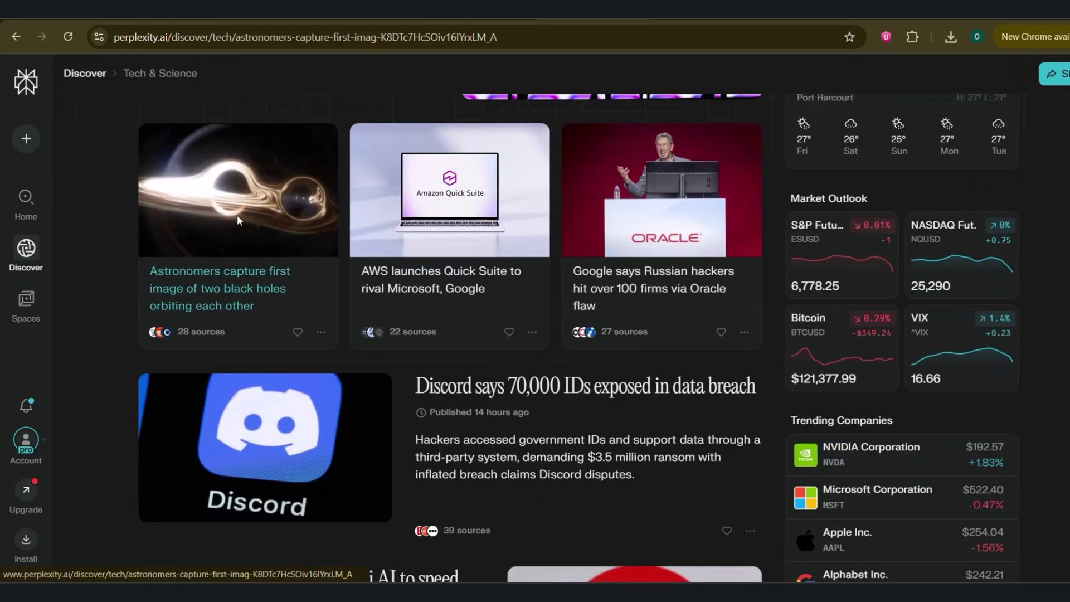
{"action": "scroll", "coordinate": [558, 290], "scroll_direction": "down", "scroll_amount": 3}
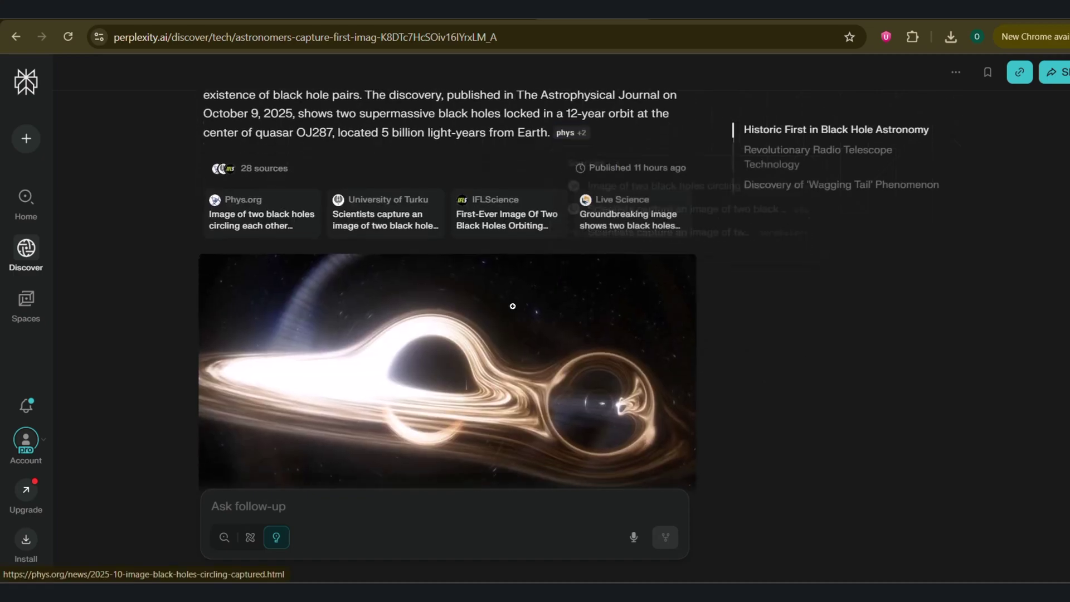
{"action": "scroll", "coordinate": [513, 306], "scroll_direction": "down", "scroll_amount": 15}
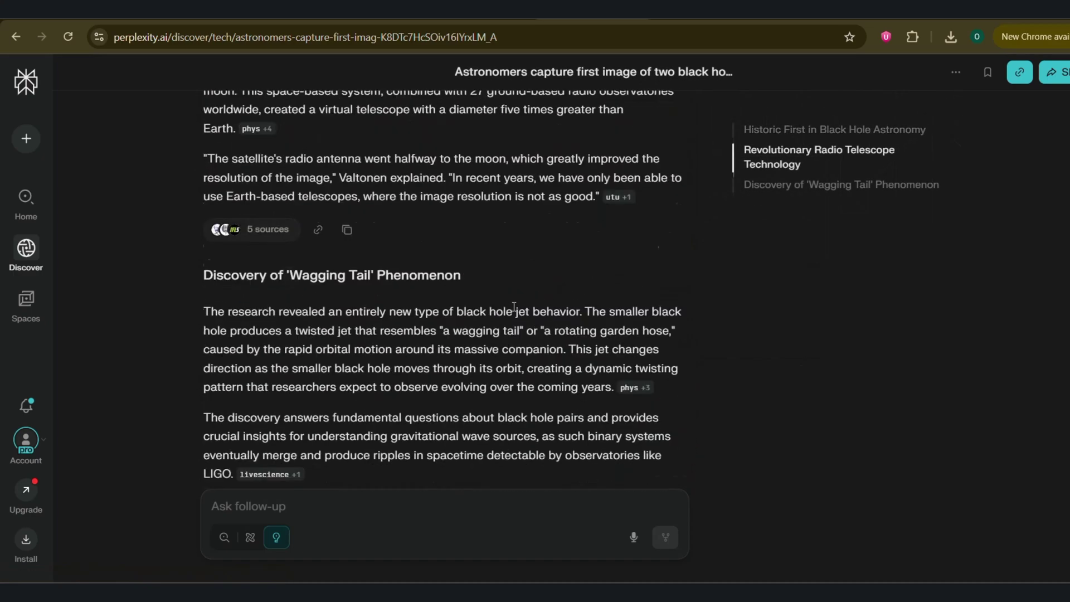
{"action": "scroll", "coordinate": [514, 306], "scroll_direction": "down", "scroll_amount": 5}
{"action": "scroll", "coordinate": [507, 318], "scroll_direction": "up", "scroll_amount": 5}
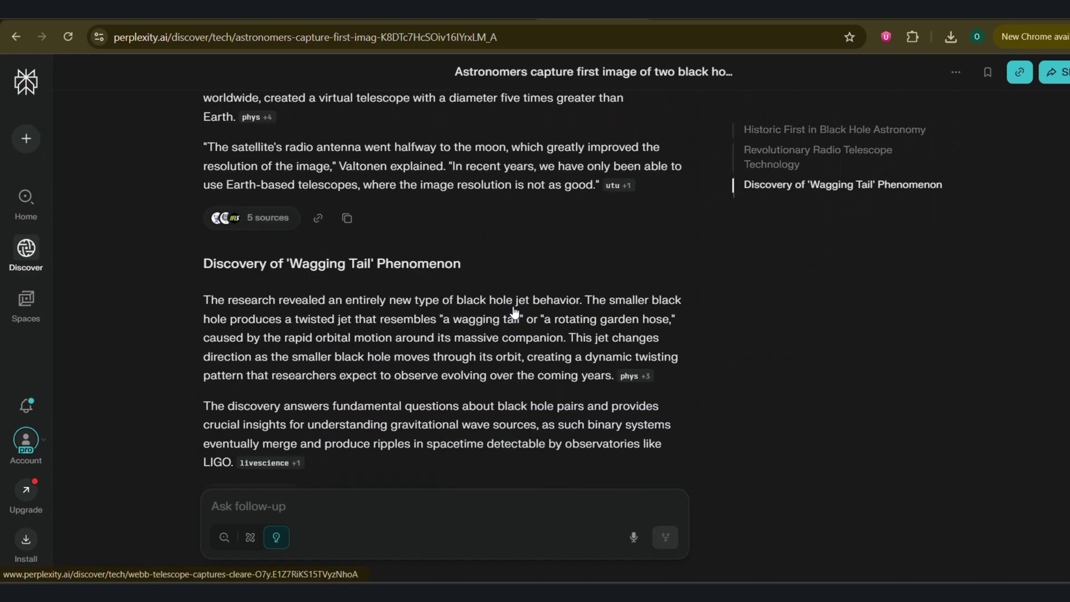
{"action": "scroll", "coordinate": [501, 334], "scroll_direction": "down", "scroll_amount": 5}
- Open the related Webb telescope infrared M87 jet story and read through it
{"action": "left_click", "coordinate": [493, 349]}
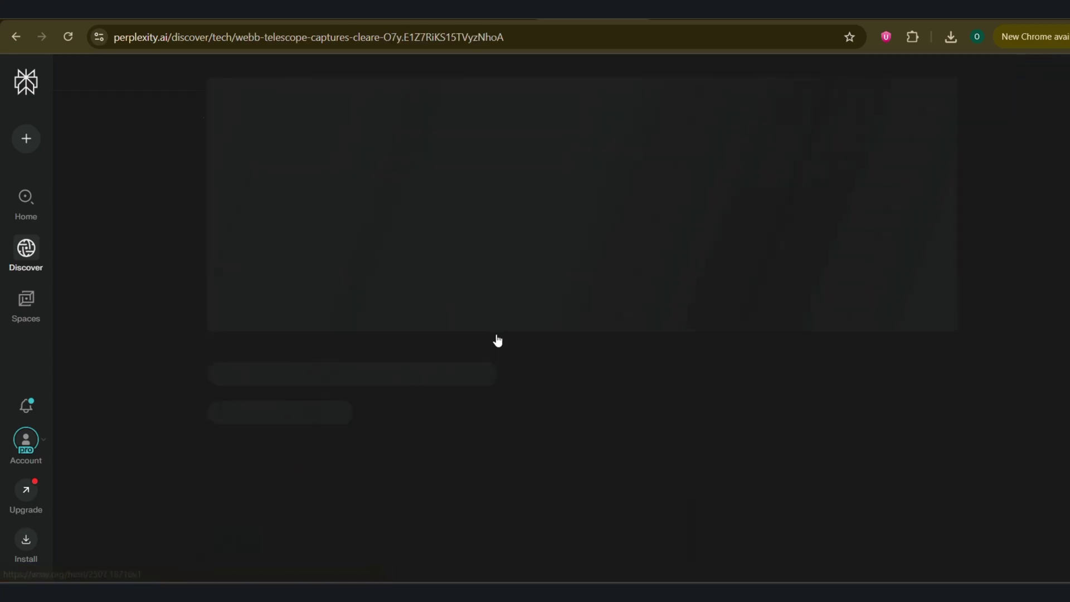
{"action": "scroll", "coordinate": [499, 334], "scroll_direction": "down", "scroll_amount": 15}
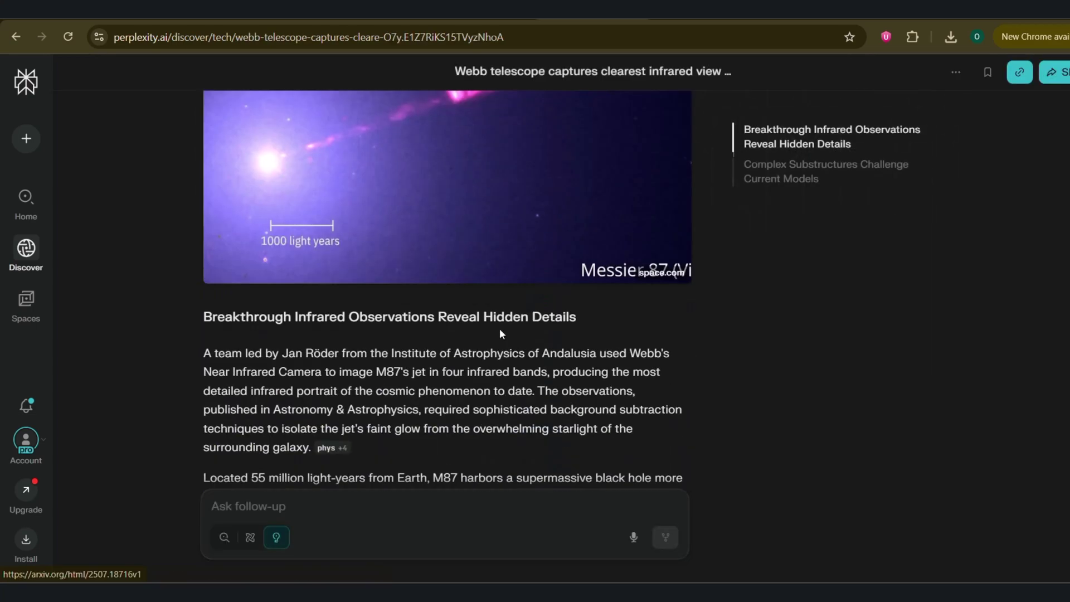
{"action": "scroll", "coordinate": [501, 333], "scroll_direction": "down", "scroll_amount": 3}
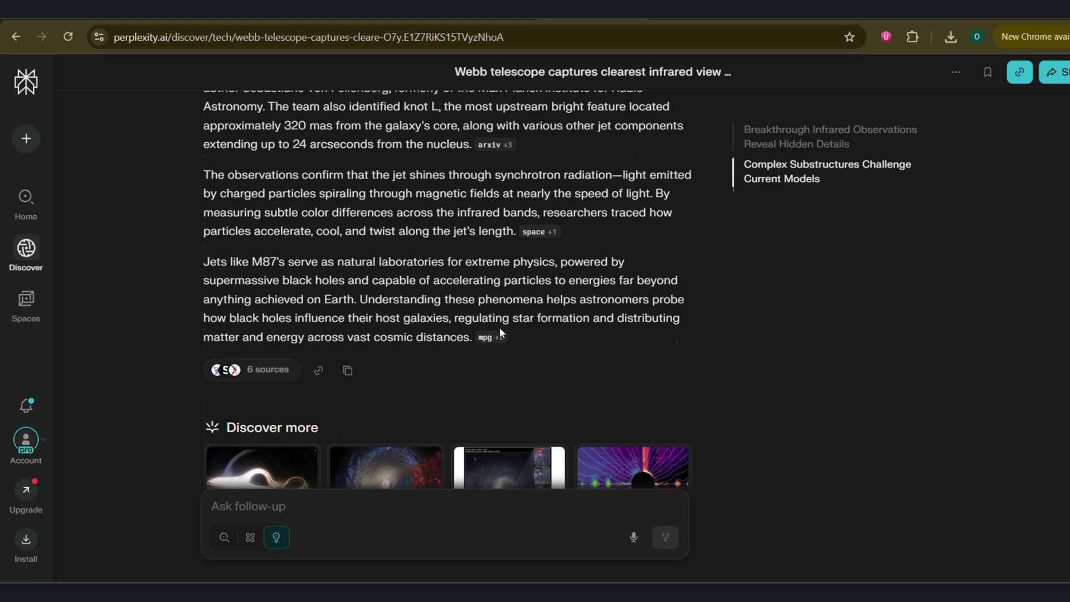
{"action": "scroll", "coordinate": [500, 332], "scroll_direction": "down", "scroll_amount": 1}
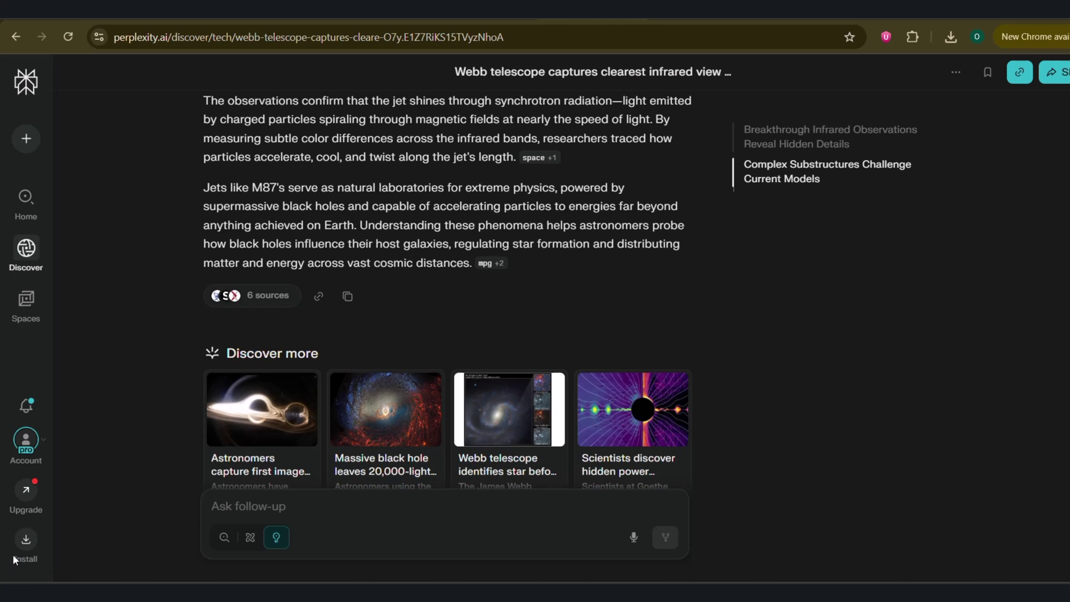
- Download the Comet installer and open the Downloads folder in File Explorer
{"action": "left_click", "coordinate": [21, 541]}
{"action": "left_click", "coordinate": [290, 308]}
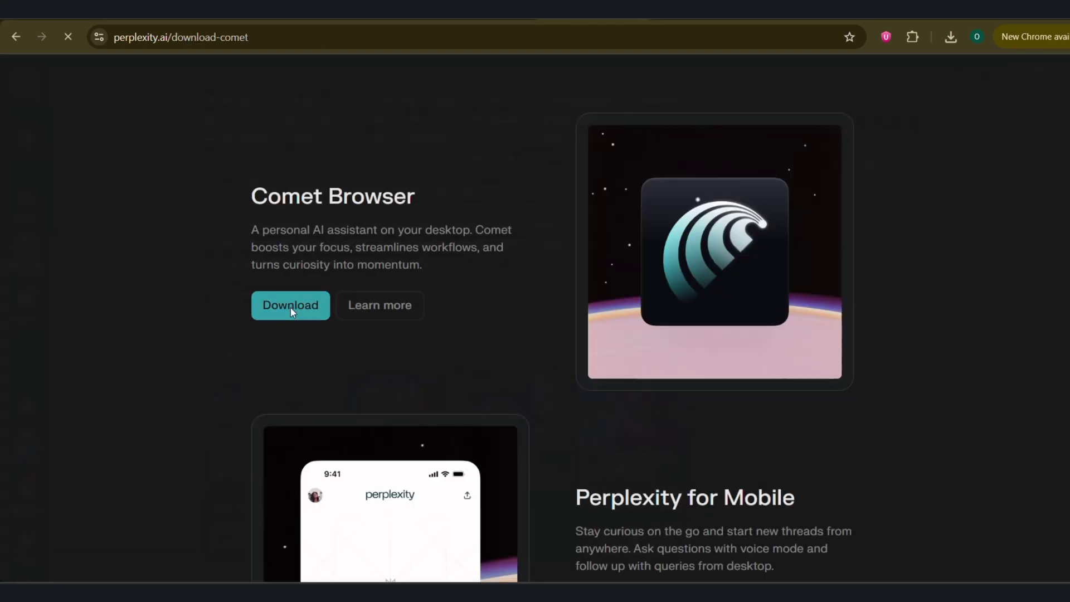
{"action": "left_click", "coordinate": [580, 333]}
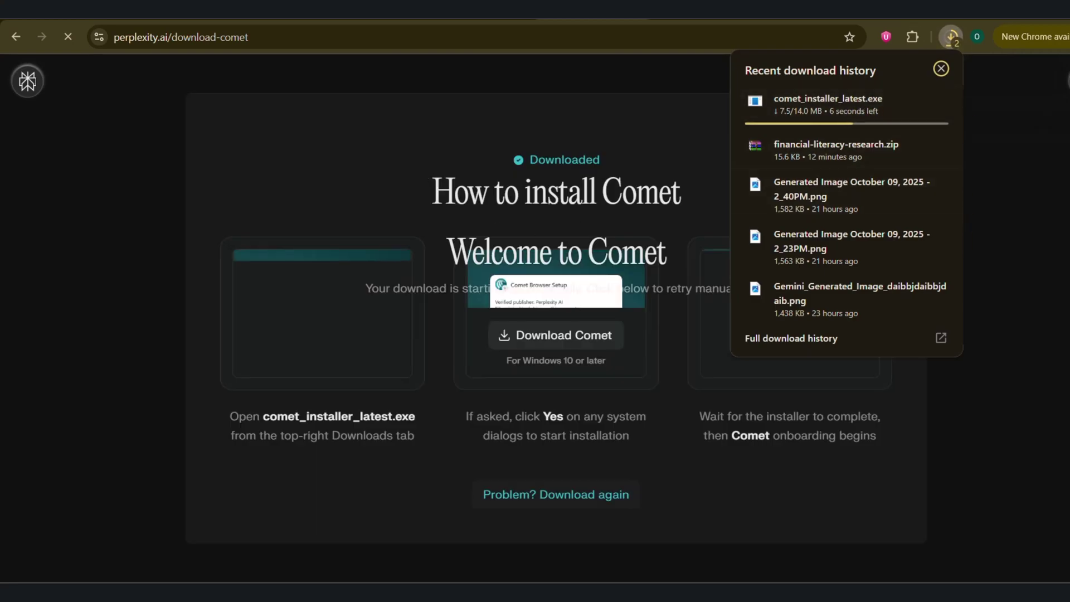
{"action": "key", "text": "super+e"}
{"action": "double_click", "coordinate": [613, 206]}
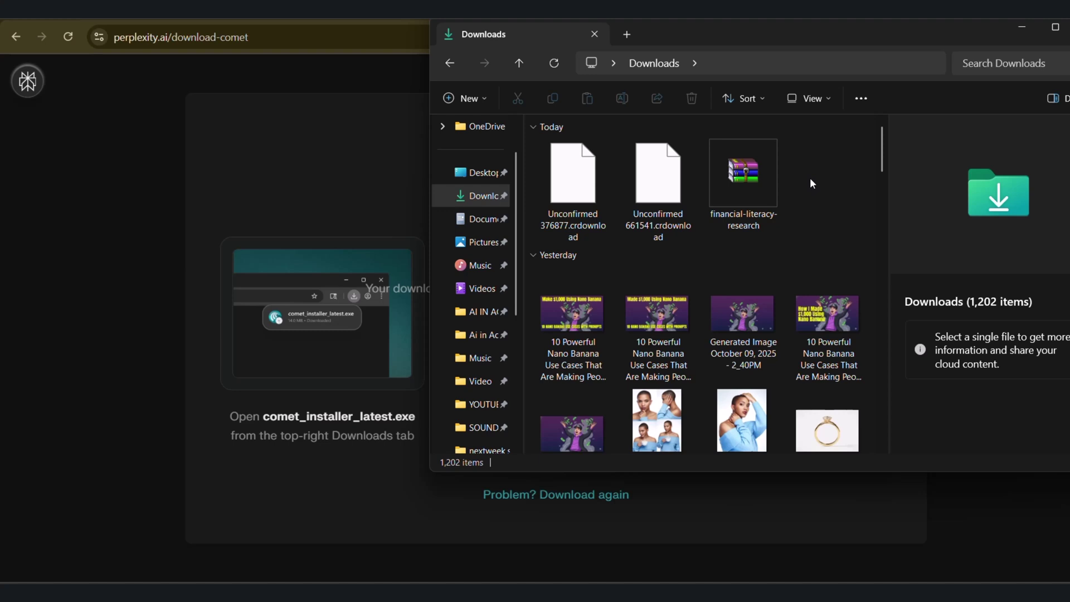
- Run comet_installer_latest to install Comet, then launch the new browser
{"action": "left_click", "coordinate": [762, 178]}
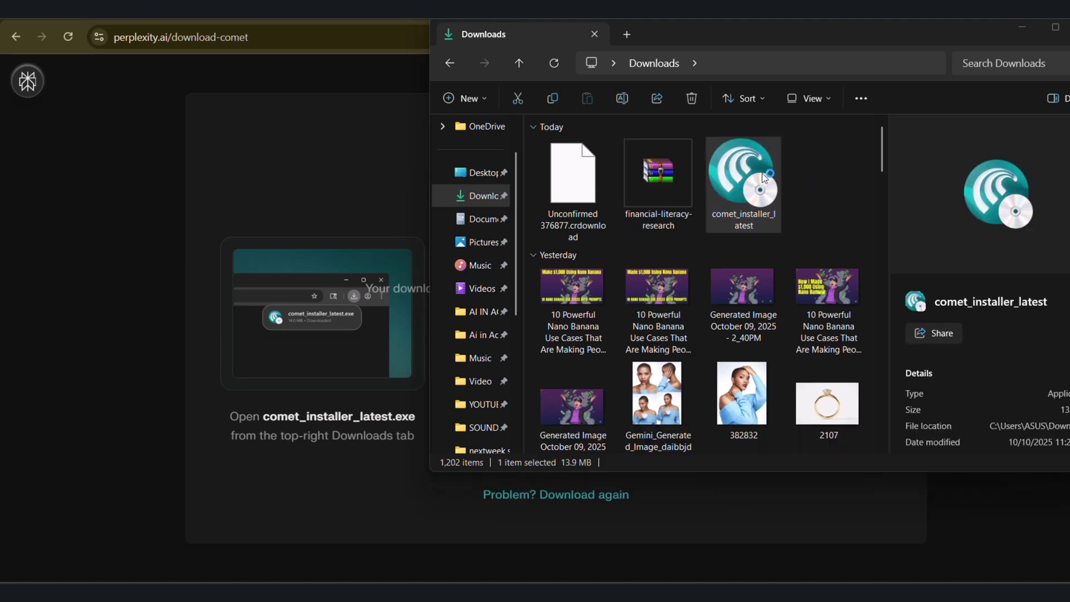
{"action": "double_click", "coordinate": [744, 173]}
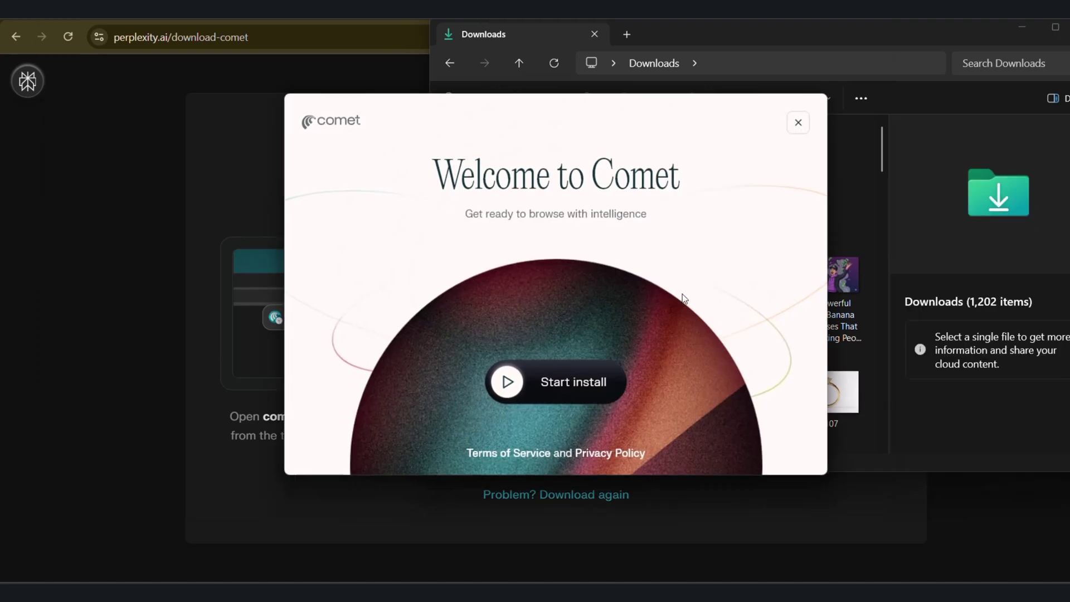
{"action": "left_click", "coordinate": [590, 384]}
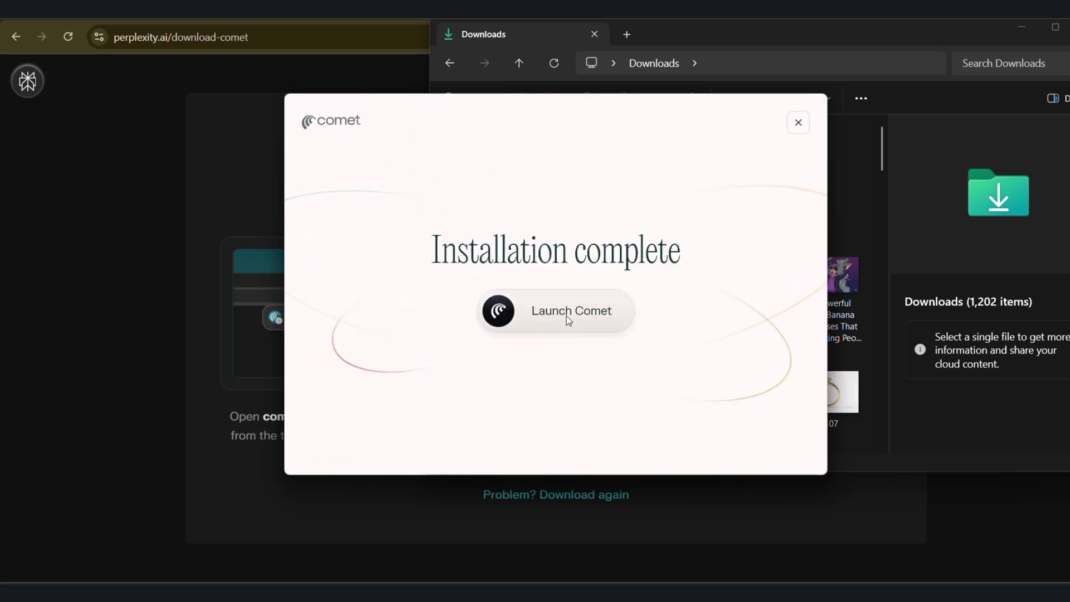
{"action": "left_click", "coordinate": [567, 317]}
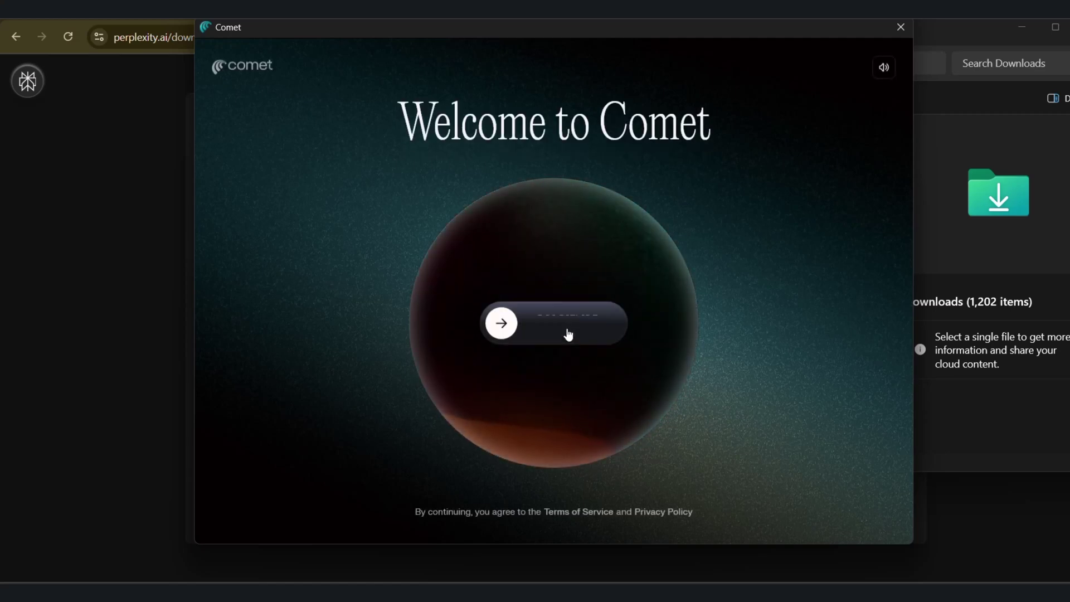
- Start Comet onboarding and import data from a Chrome profile
{"action": "left_click", "coordinate": [568, 334]}
{"action": "left_click", "coordinate": [565, 323]}
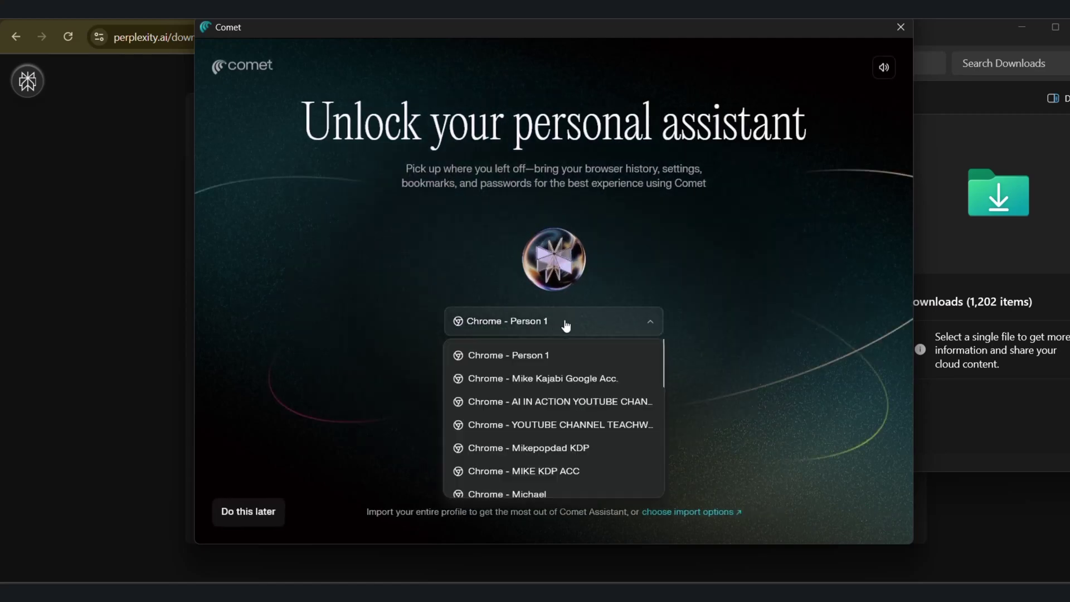
{"action": "scroll", "coordinate": [602, 454], "scroll_direction": "down", "scroll_amount": 6}
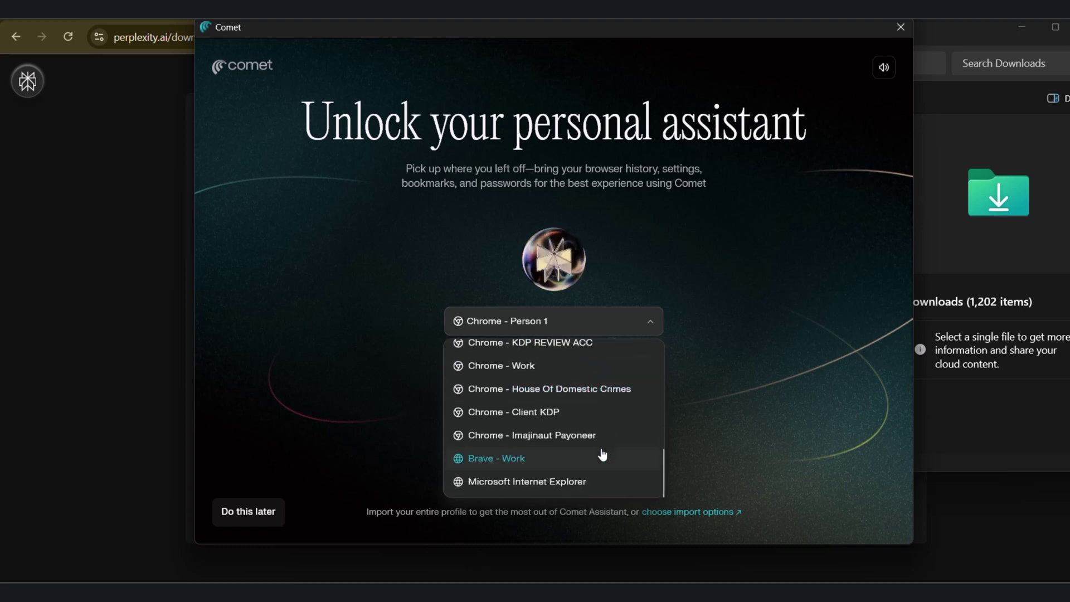
{"action": "scroll", "coordinate": [539, 427], "scroll_direction": "up", "scroll_amount": 3}
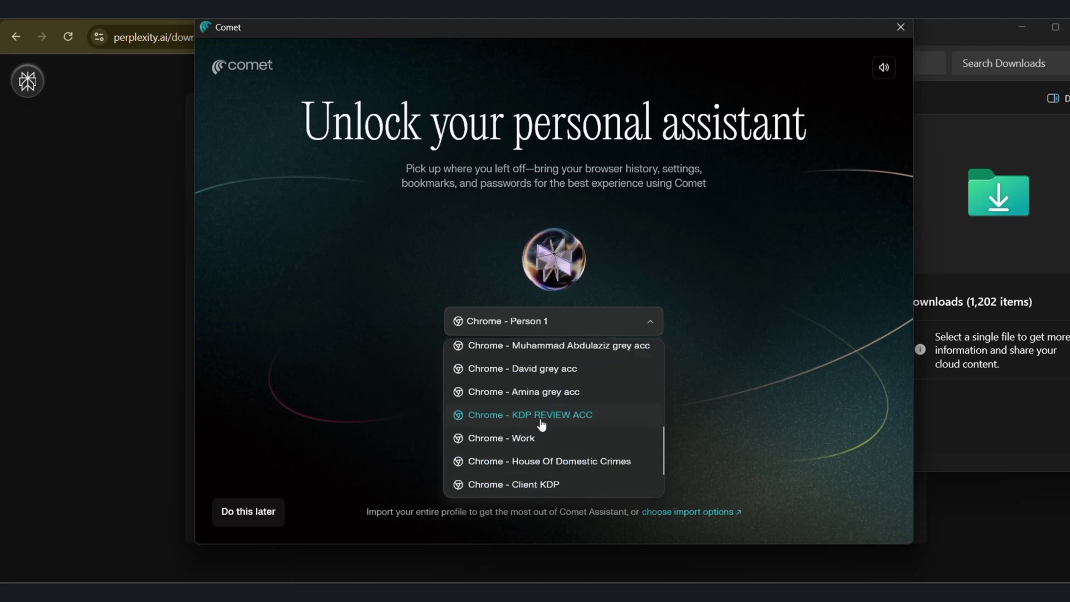
{"action": "scroll", "coordinate": [541, 424], "scroll_direction": "up", "scroll_amount": 3}
{"action": "scroll", "coordinate": [541, 424], "scroll_direction": "down", "scroll_amount": 6}
{"action": "scroll", "coordinate": [540, 424], "scroll_direction": "up", "scroll_amount": 10}
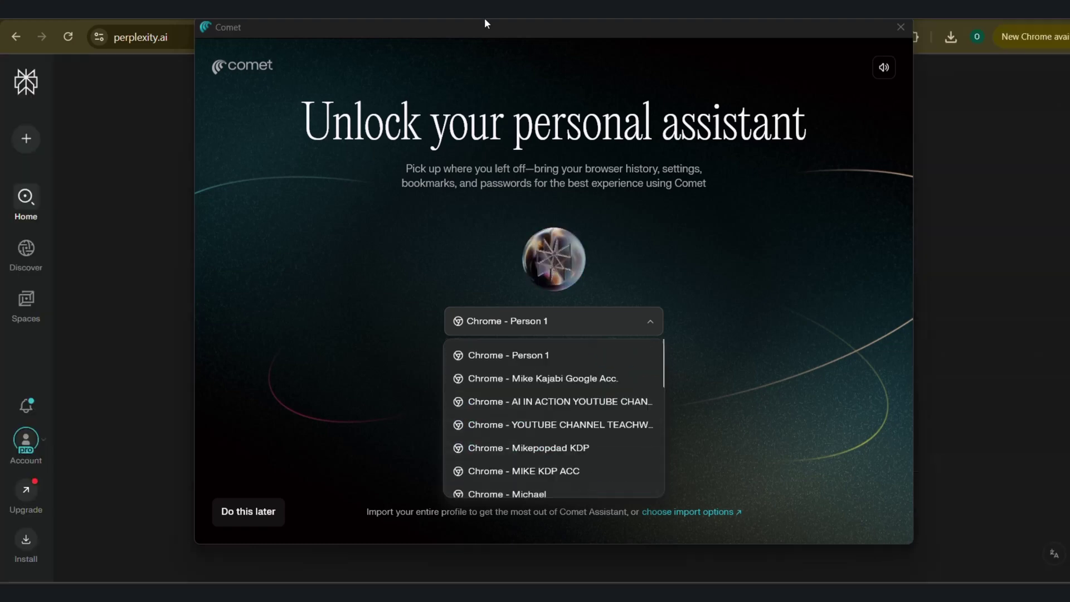
{"action": "left_click", "coordinate": [594, 425]}
{"action": "left_click", "coordinate": [590, 374]}
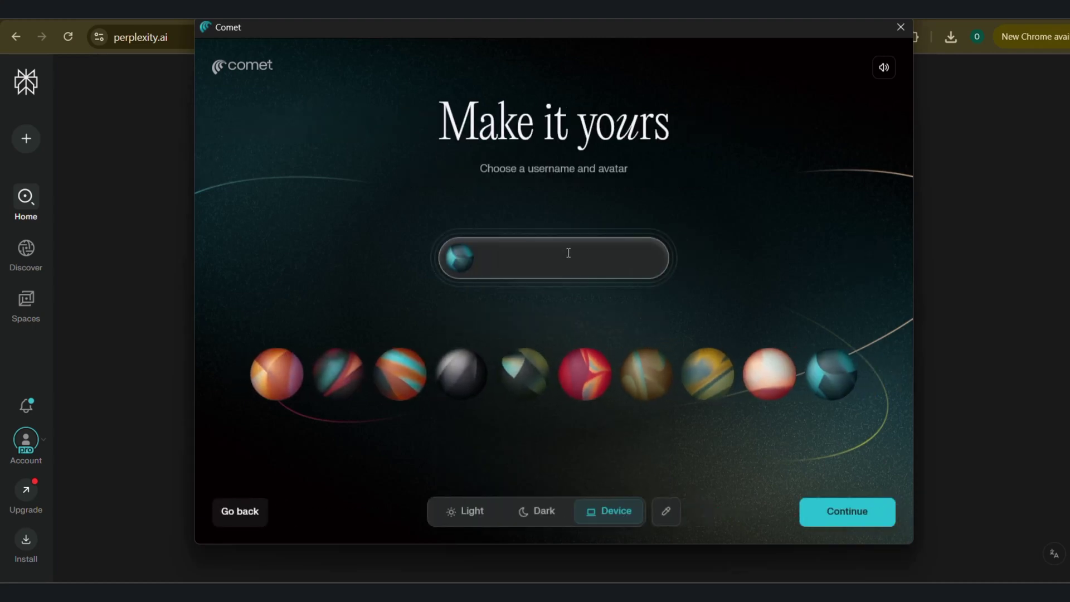
- Set username 'my ai browser', decline default browser and crash reports, then start Comet
{"action": "type", "text": "my ai browser"}
{"action": "left_click", "coordinate": [843, 523]}
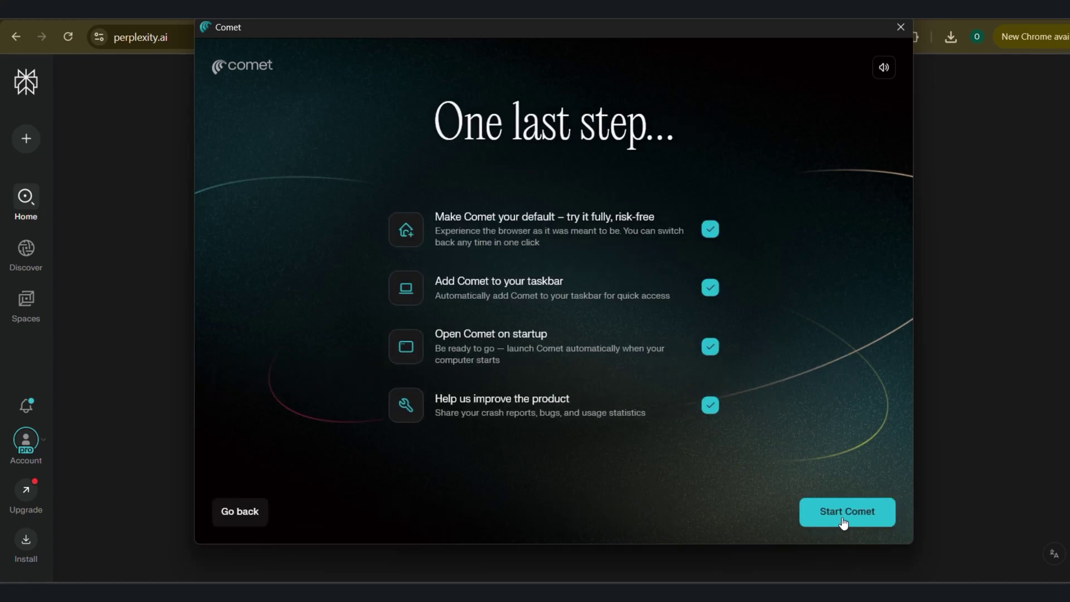
{"action": "left_click", "coordinate": [708, 230]}
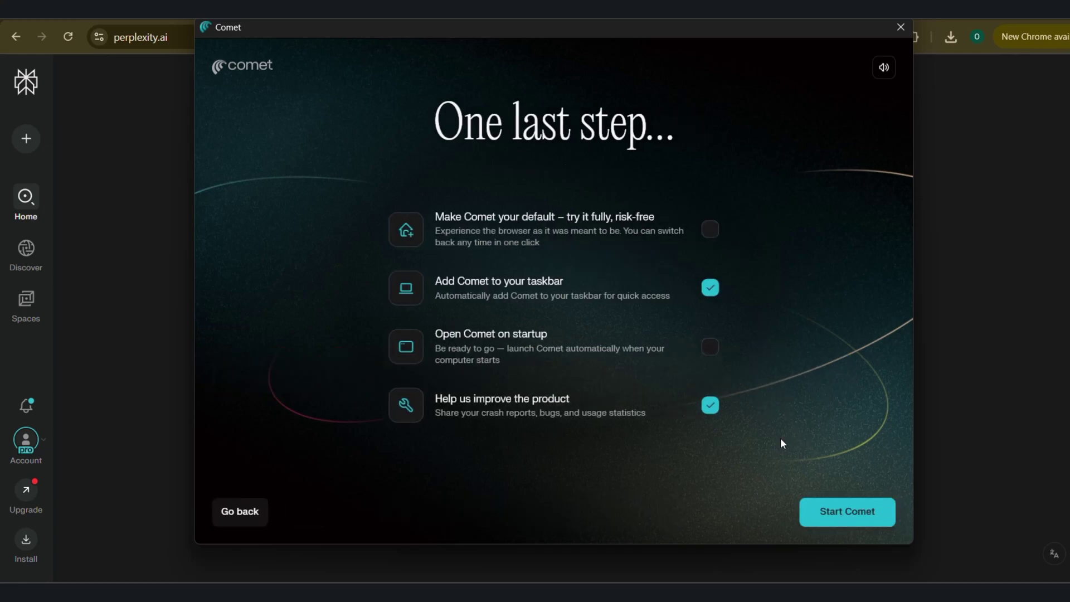
{"action": "left_click", "coordinate": [710, 405]}
{"action": "left_click", "coordinate": [836, 512]}
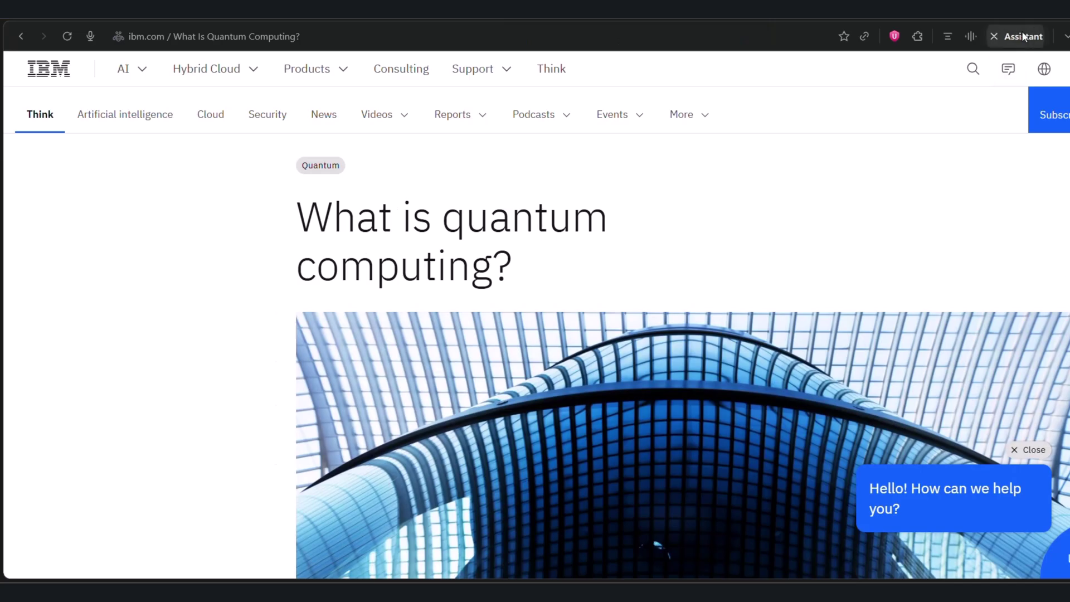
- Ask the Assistant to 'Summarize this article for a beginner', then open a maximized new tab
{"action": "left_click", "coordinate": [1022, 35]}
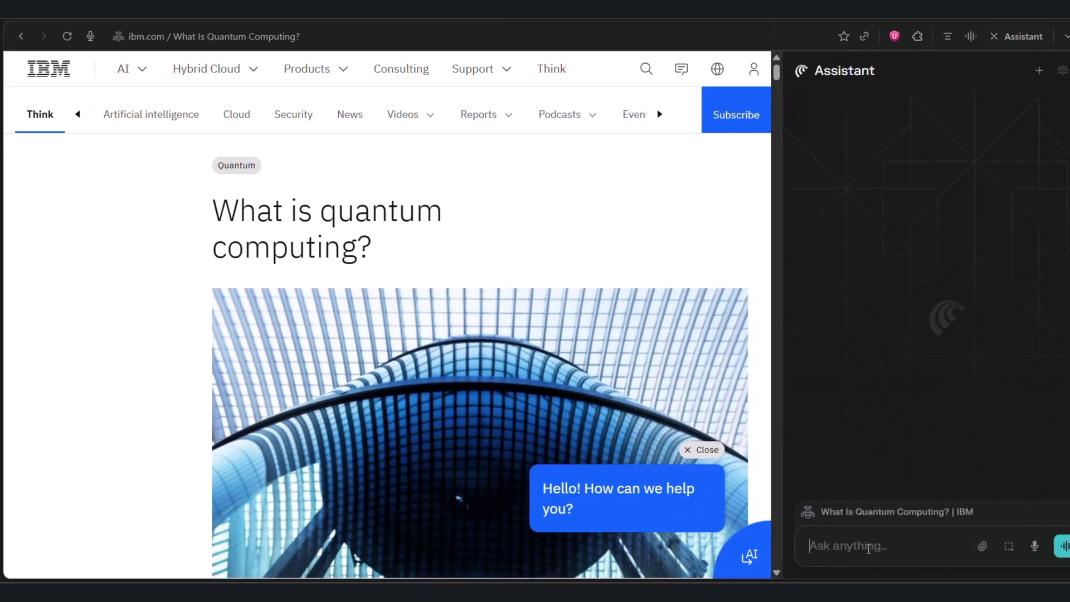
{"action": "type", "text": "Summarize this article for a beginner"}
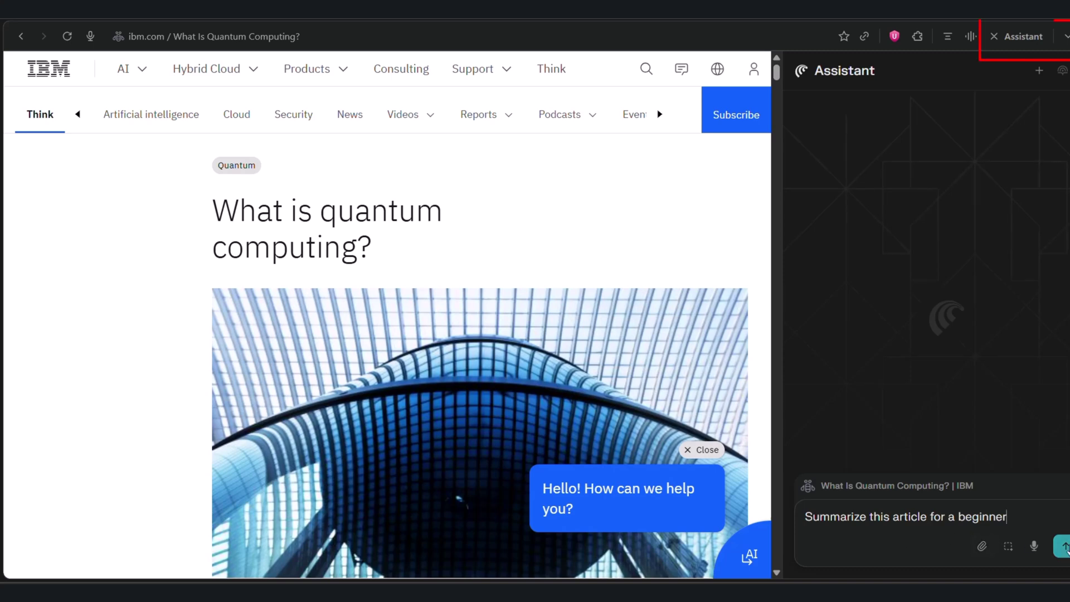
{"action": "left_click", "coordinate": [1065, 546]}
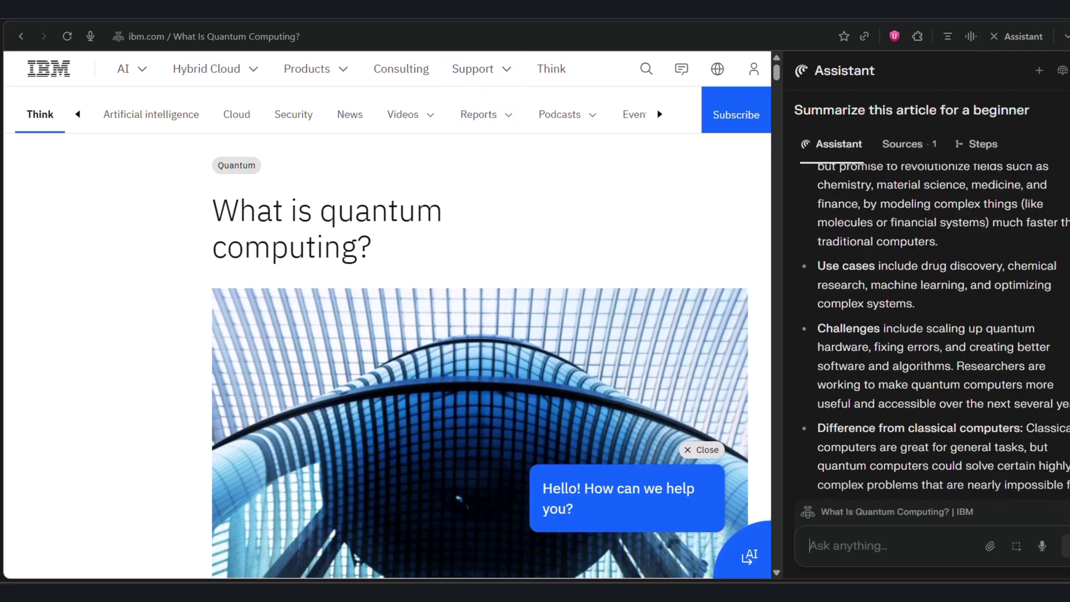
{"action": "key", "text": "ctrl+t"}
{"action": "left_click", "coordinate": [888, 94]}
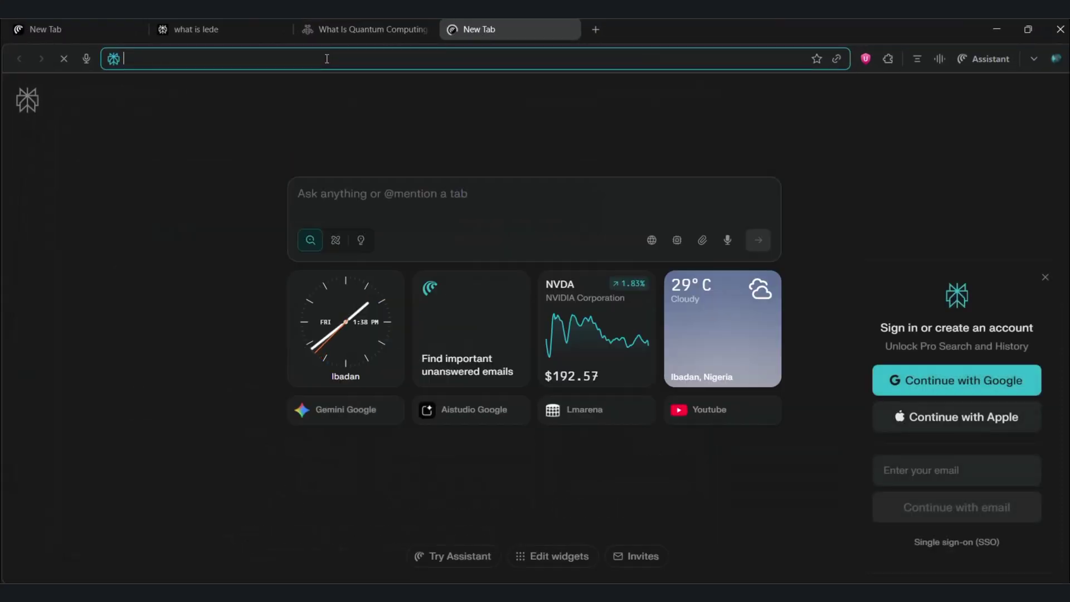
- Load the 'Everything Perplexity In 34 Minutes' video and have the Assistant summarize it, dismissing the default-browser promo
{"action": "key", "text": "ctrl+v"}
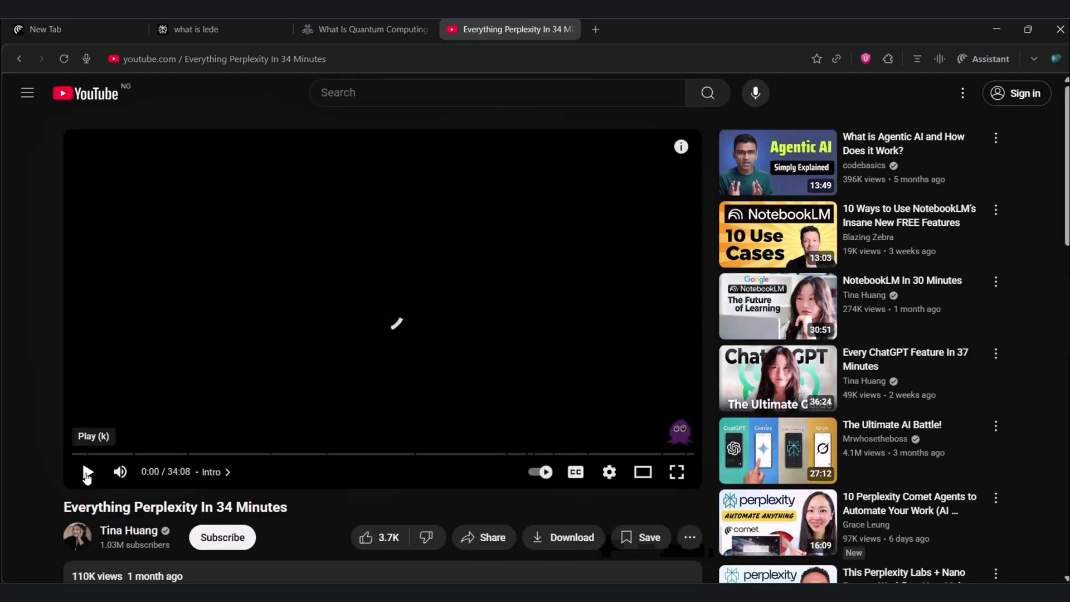
{"action": "left_click", "coordinate": [982, 62]}
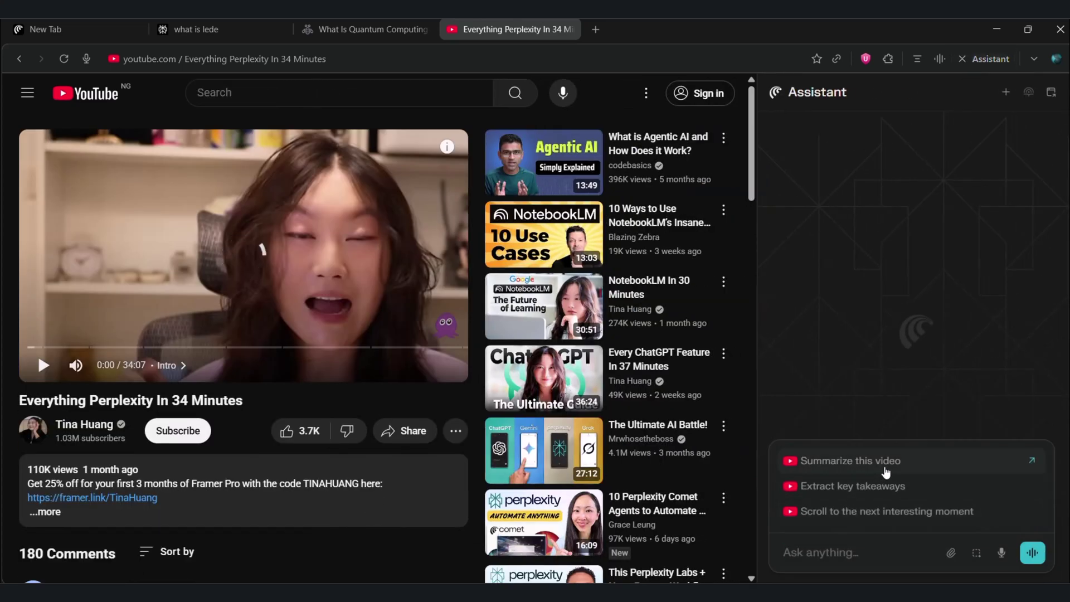
{"action": "left_click", "coordinate": [893, 463]}
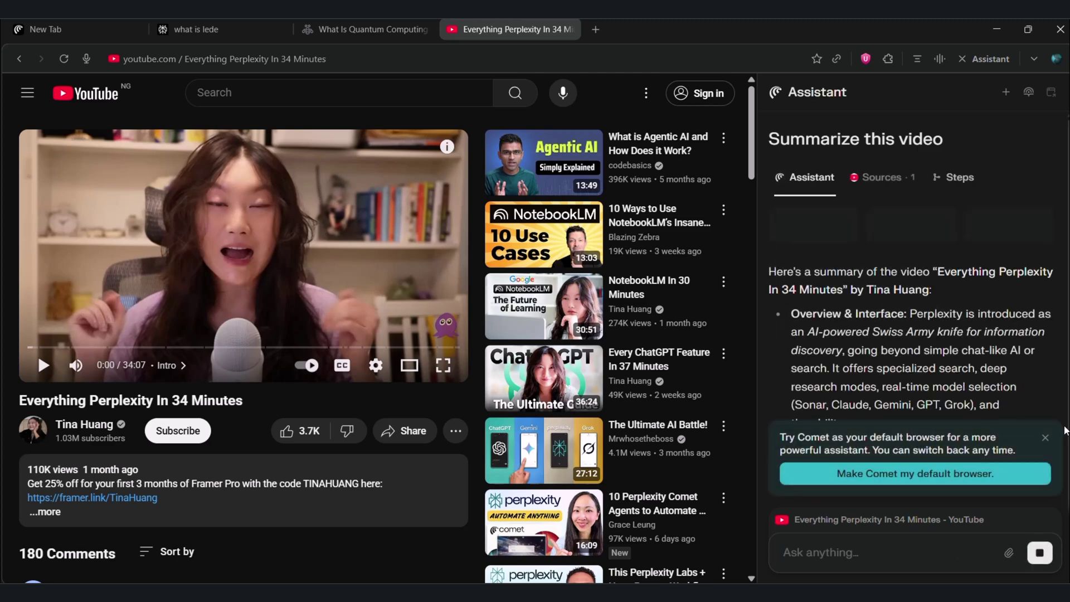
{"action": "left_click", "coordinate": [1047, 440]}
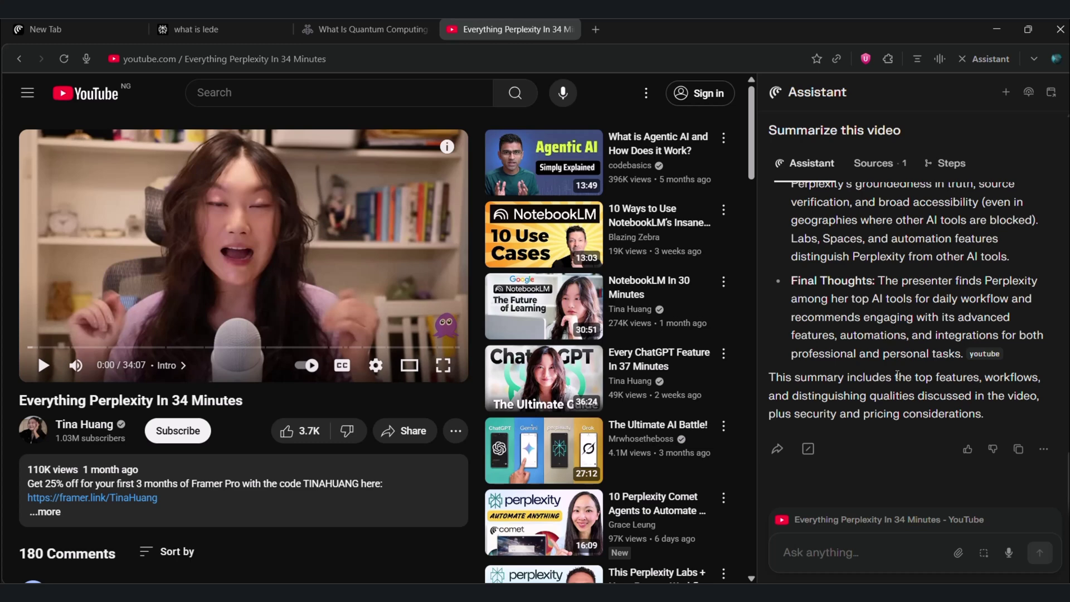
{"action": "scroll", "coordinate": [898, 376], "scroll_direction": "up", "scroll_amount": 10}
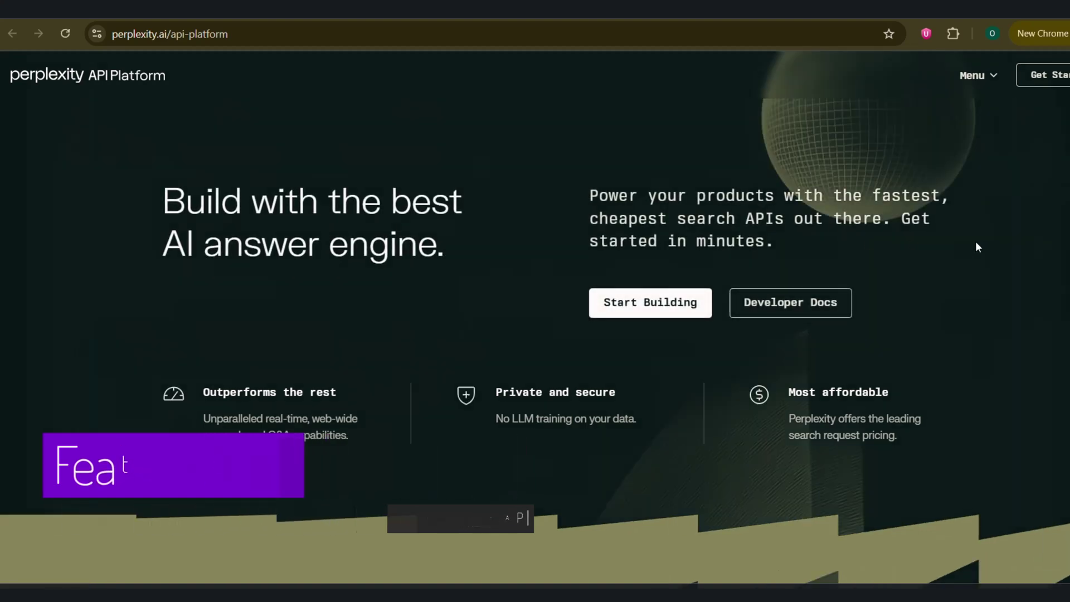
- Browse the API Platform page and advance the resources carousel to more articles
{"action": "scroll", "coordinate": [976, 244], "scroll_direction": "down", "scroll_amount": 5}
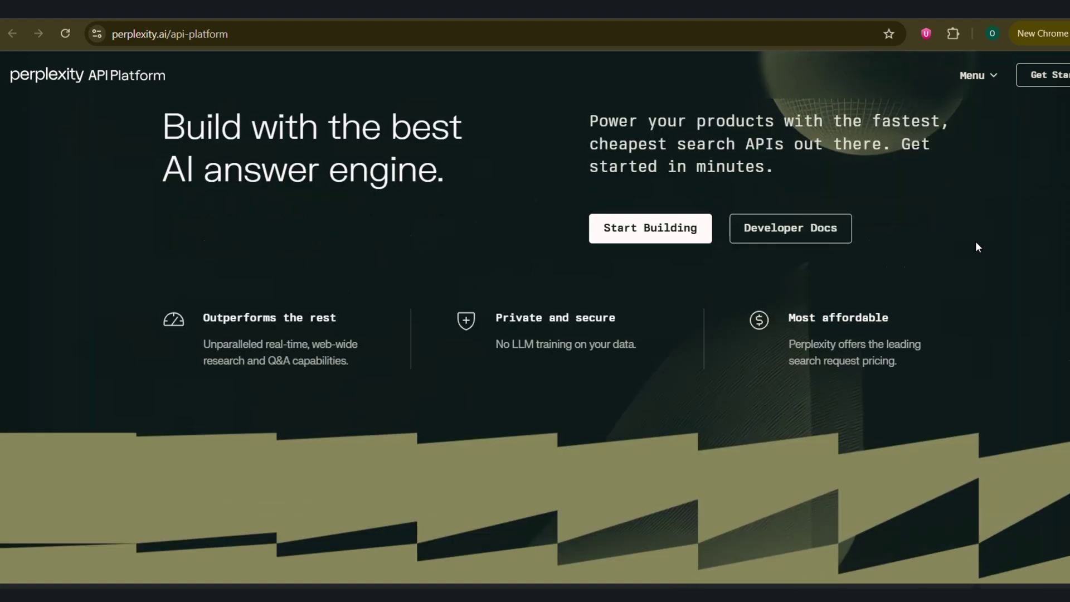
{"action": "scroll", "coordinate": [976, 246], "scroll_direction": "up", "scroll_amount": 1}
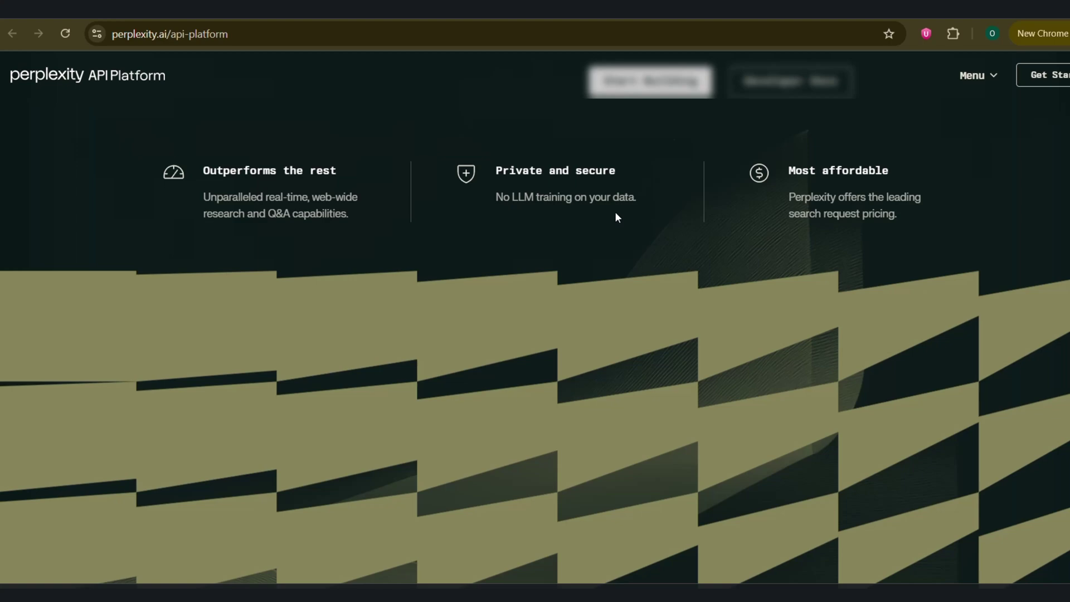
{"action": "scroll", "coordinate": [616, 218], "scroll_direction": "down", "scroll_amount": 7}
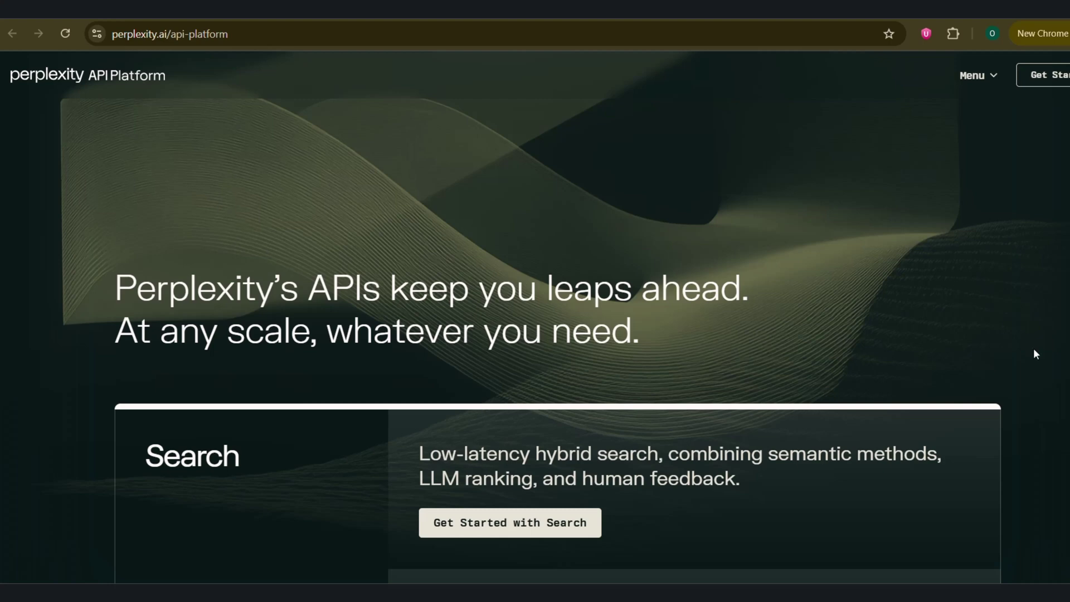
{"action": "scroll", "coordinate": [1065, 394], "scroll_direction": "down", "scroll_amount": 3}
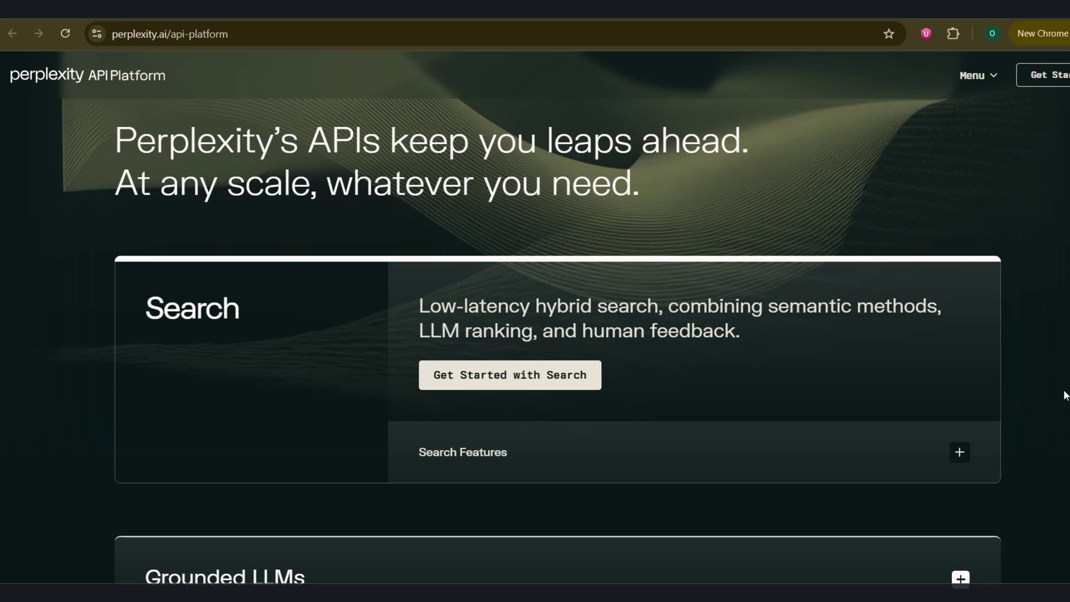
{"action": "scroll", "coordinate": [1065, 395], "scroll_direction": "down", "scroll_amount": 6}
{"action": "scroll", "coordinate": [1060, 401], "scroll_direction": "down", "scroll_amount": 4}
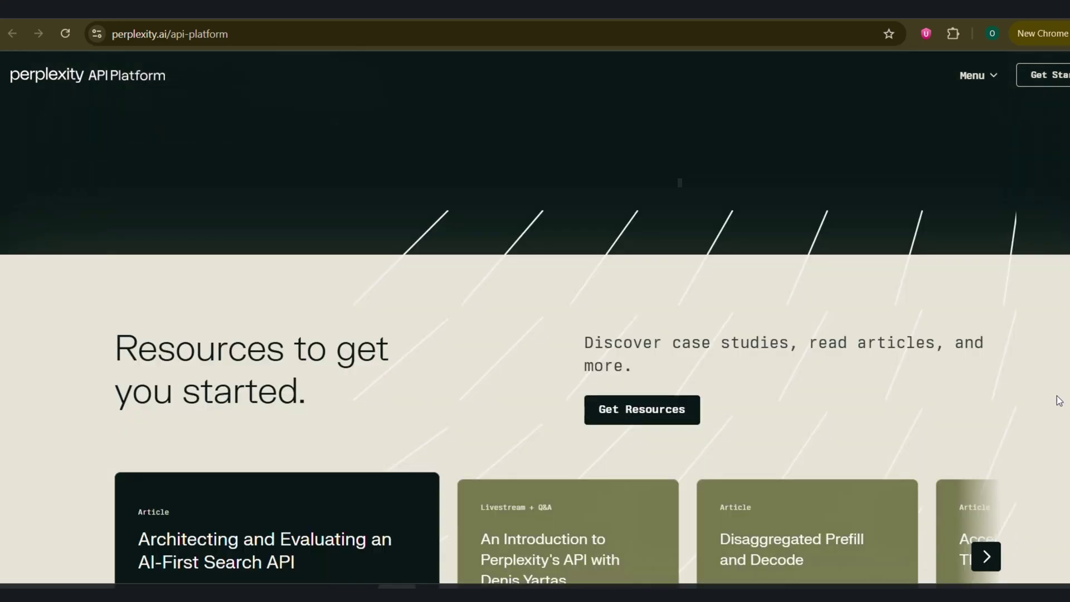
{"action": "scroll", "coordinate": [1060, 401], "scroll_direction": "down", "scroll_amount": 3}
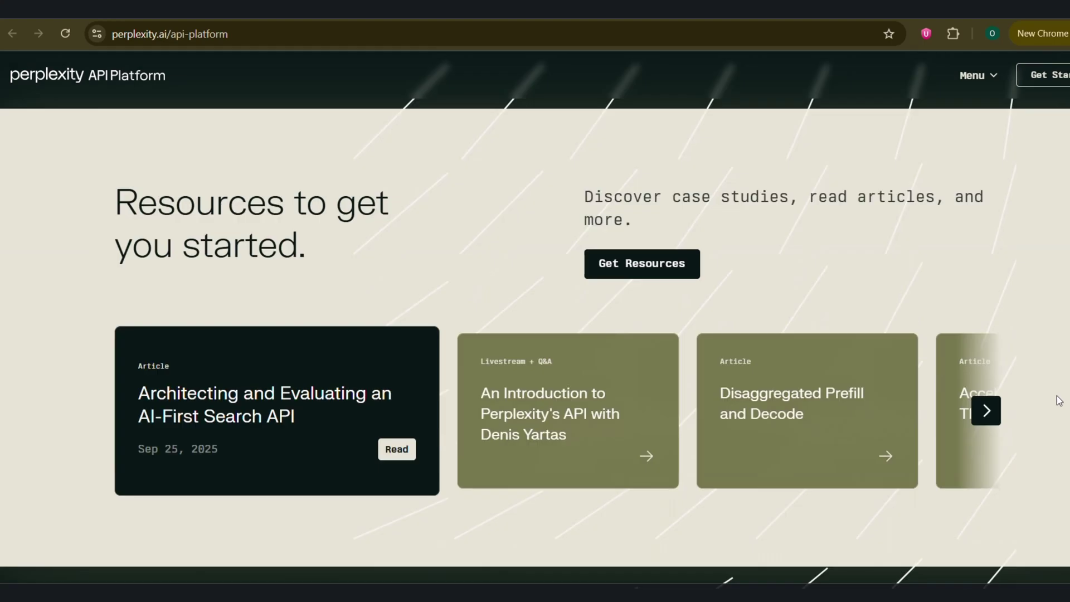
{"action": "left_click", "coordinate": [985, 410]}
- Open the API pricing docs, showing the Search API at $5.00 per 1K requests
{"action": "scroll", "coordinate": [1057, 418], "scroll_direction": "down", "scroll_amount": 4}
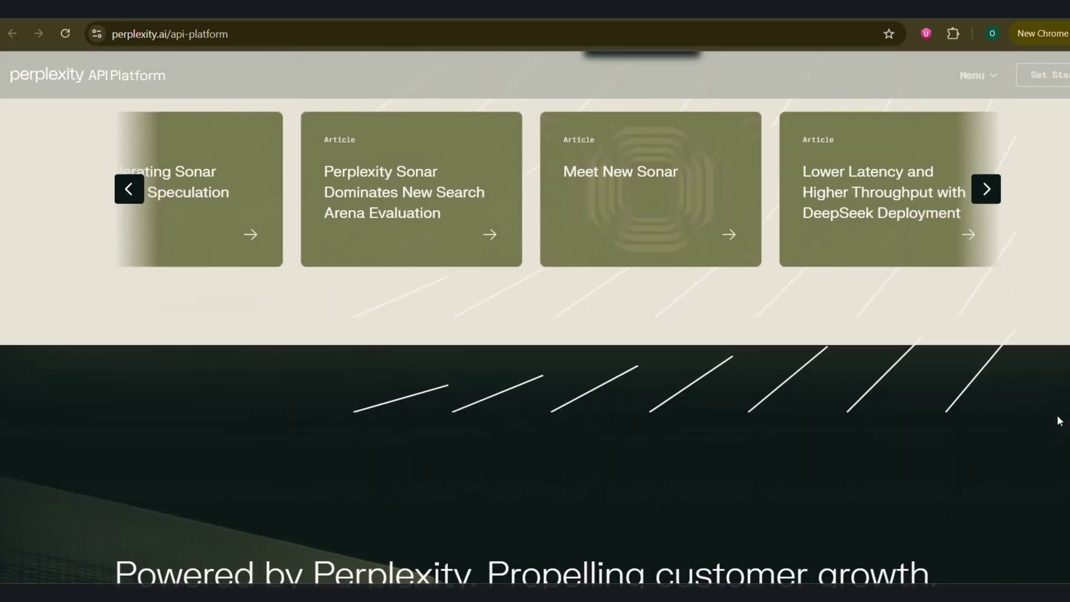
{"action": "scroll", "coordinate": [1057, 418], "scroll_direction": "down", "scroll_amount": 4}
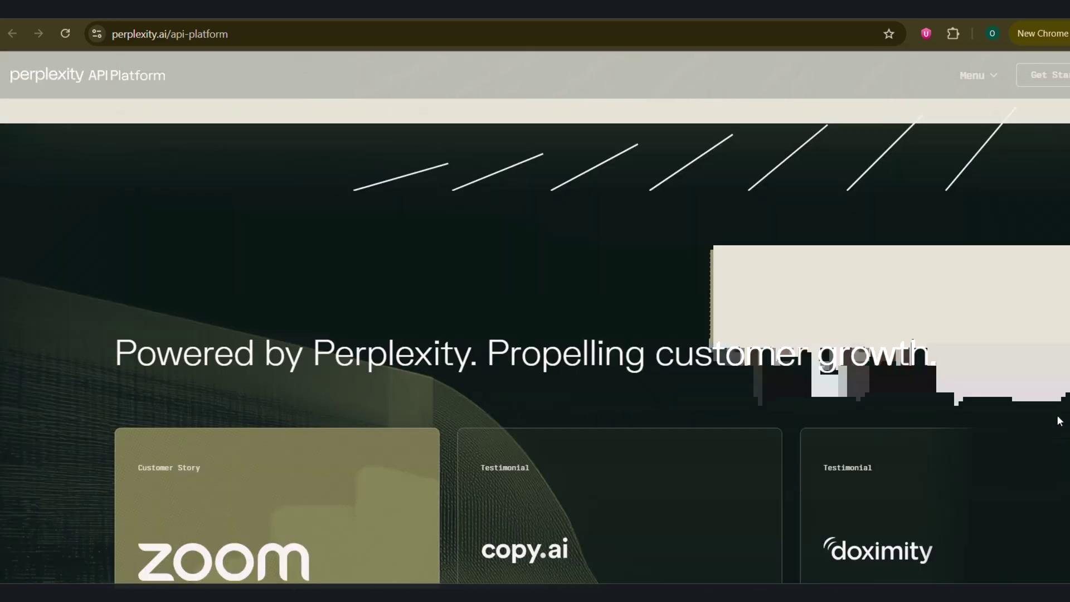
{"action": "scroll", "coordinate": [1058, 415], "scroll_direction": "down", "scroll_amount": 2}
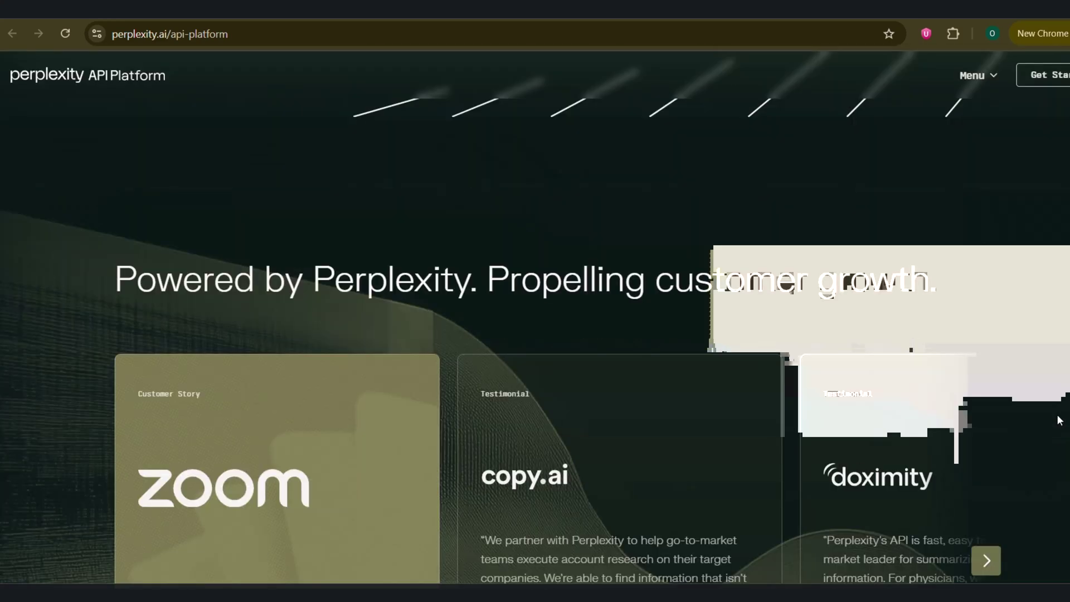
{"action": "scroll", "coordinate": [1060, 420], "scroll_direction": "down", "scroll_amount": 4}
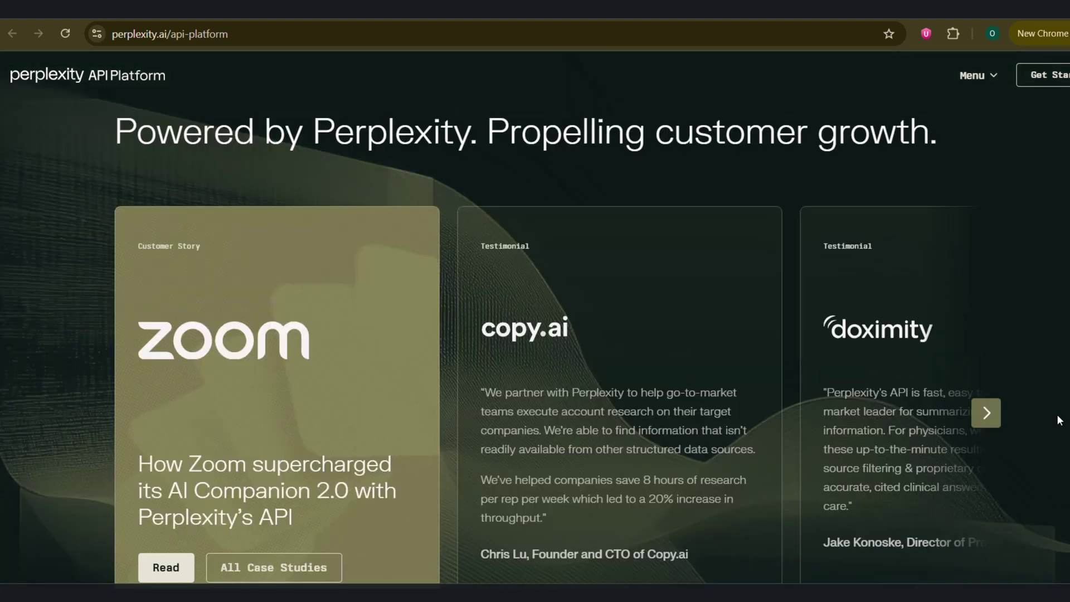
{"action": "scroll", "coordinate": [1059, 420], "scroll_direction": "down", "scroll_amount": 4}
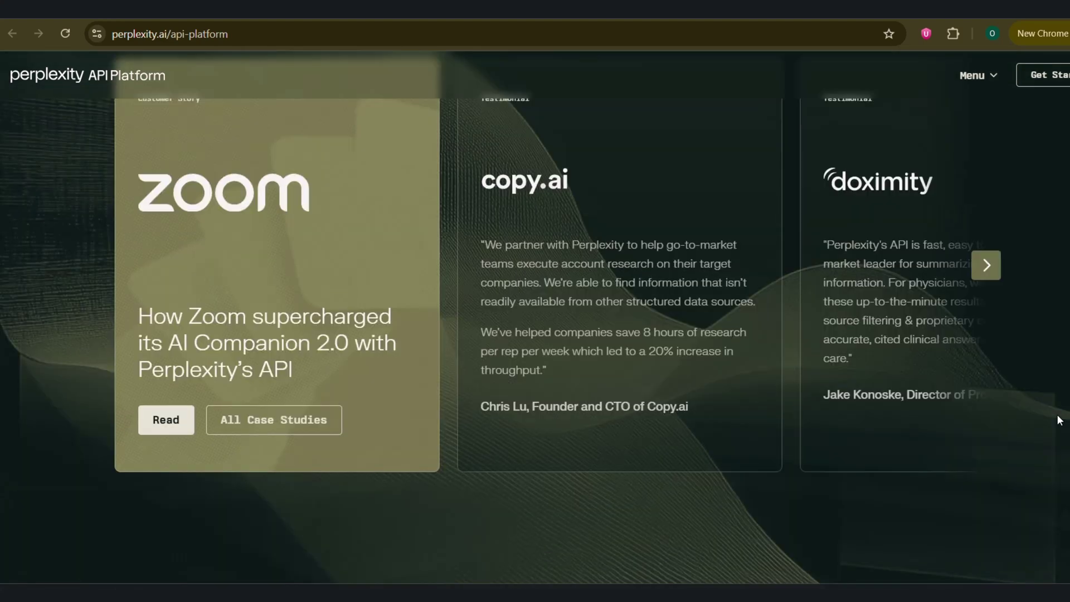
{"action": "scroll", "coordinate": [1059, 419], "scroll_direction": "down", "scroll_amount": 8}
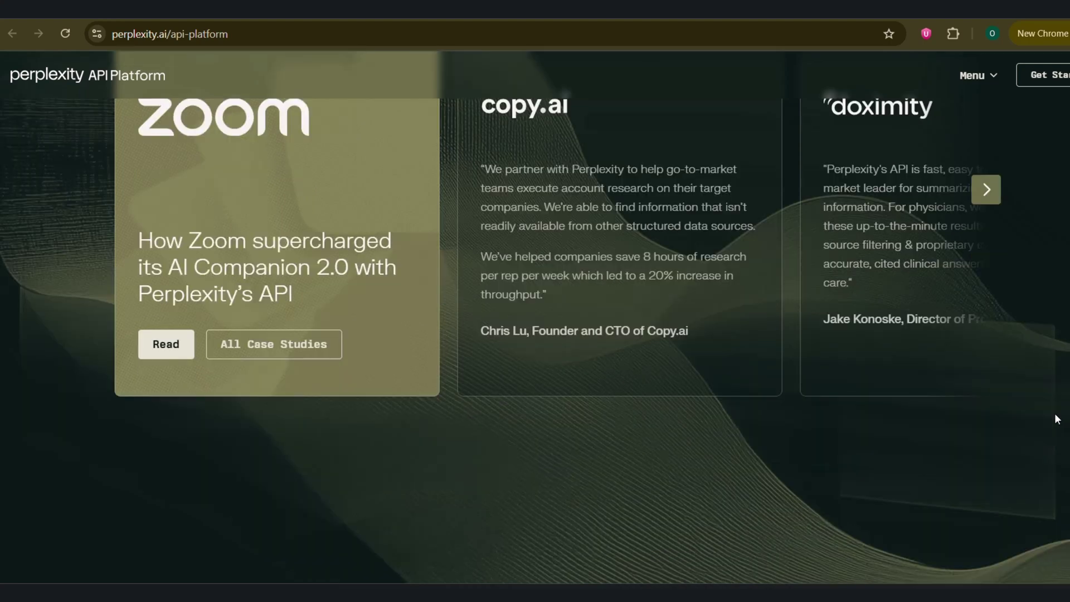
{"action": "scroll", "coordinate": [1057, 420], "scroll_direction": "down", "scroll_amount": 8}
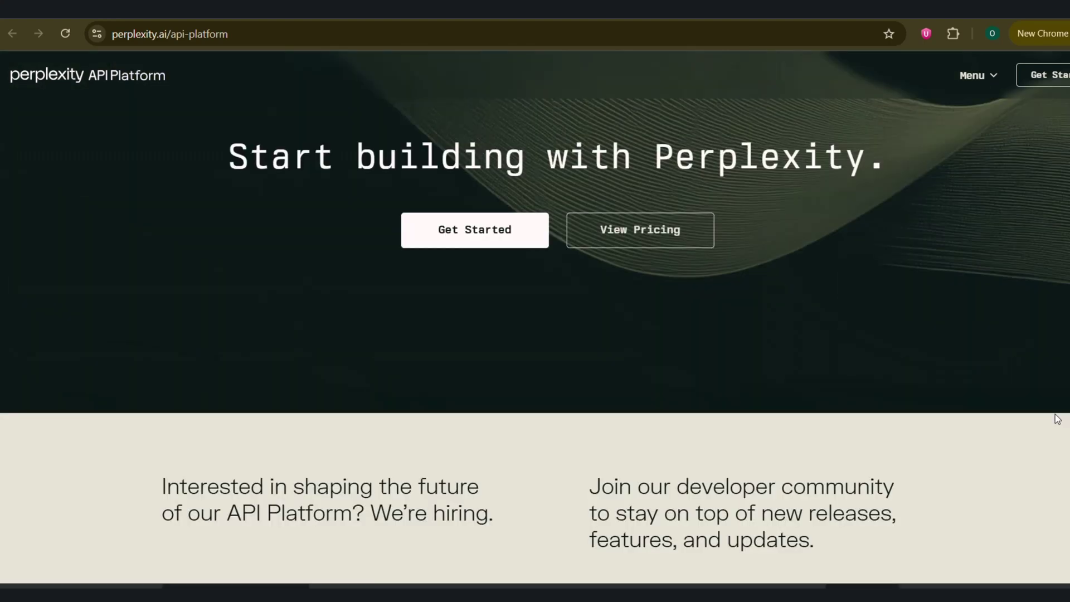
{"action": "left_click", "coordinate": [634, 241]}
{"action": "scroll", "coordinate": [850, 357], "scroll_direction": "down", "scroll_amount": 6}
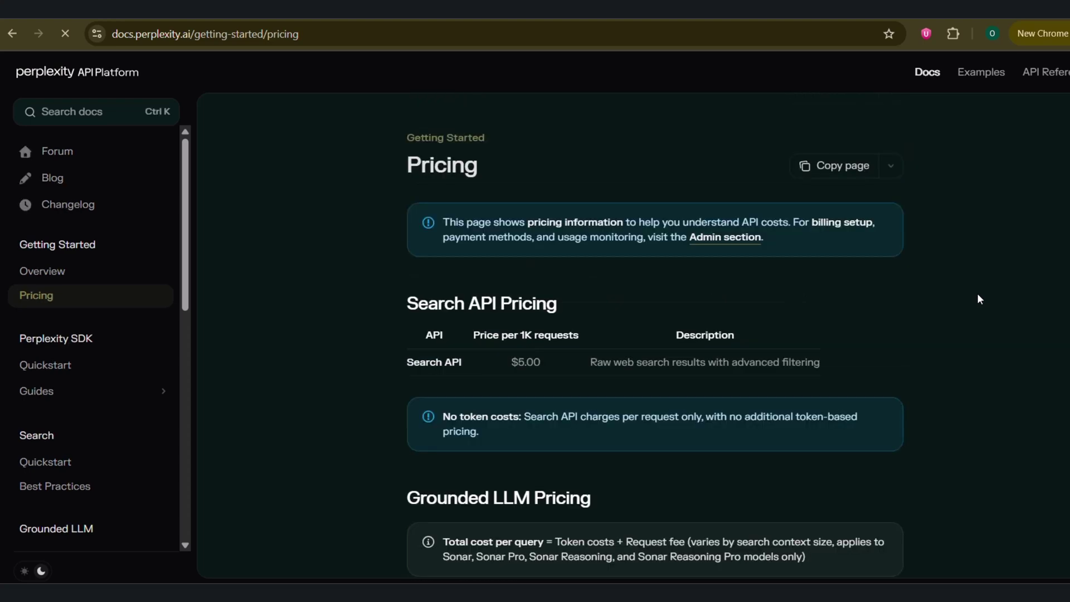
{"action": "scroll", "coordinate": [980, 299], "scroll_direction": "down", "scroll_amount": 3}
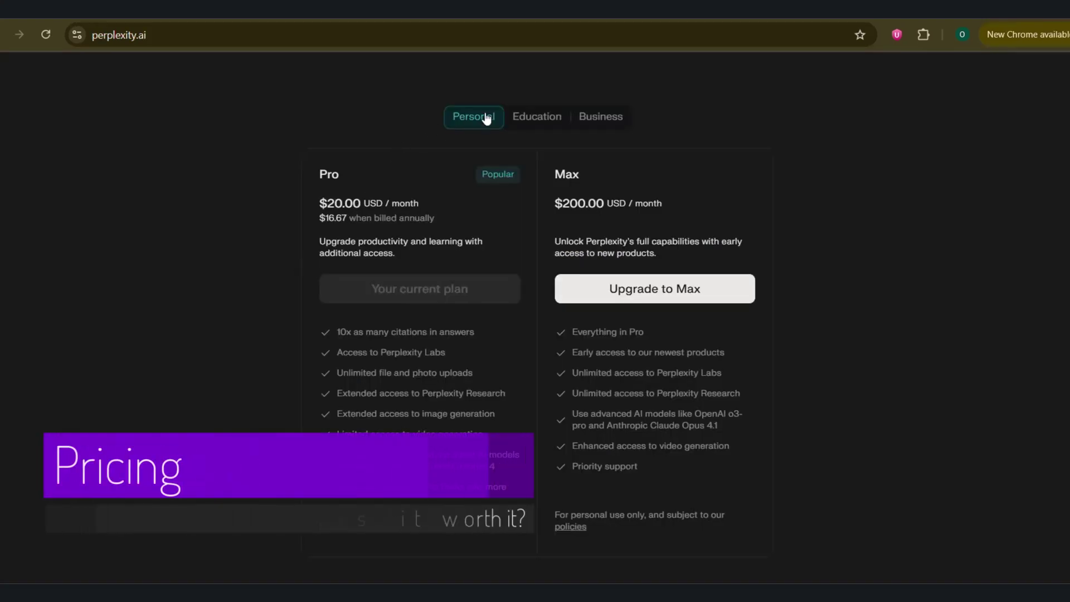
{"action": "left_click", "coordinate": [523, 117]}
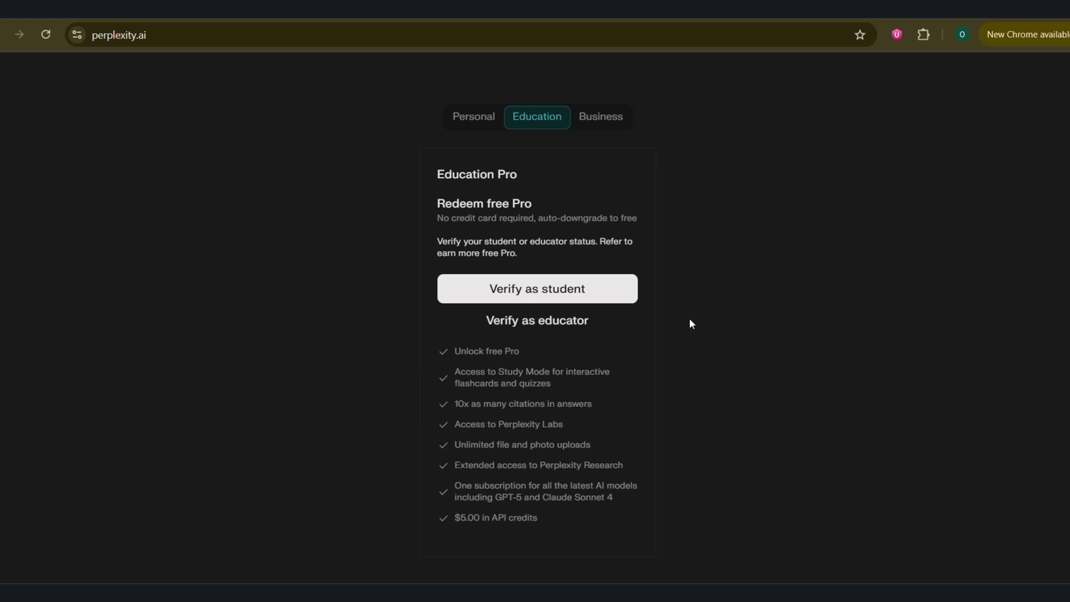
{"action": "left_click", "coordinate": [604, 116]}
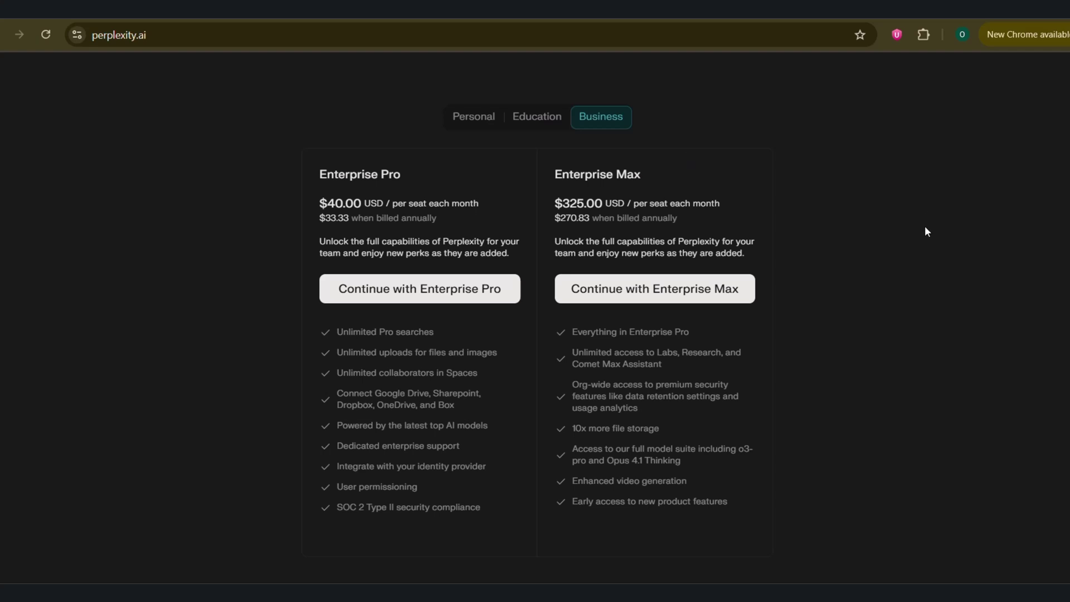
{"action": "left_click", "coordinate": [467, 123]}
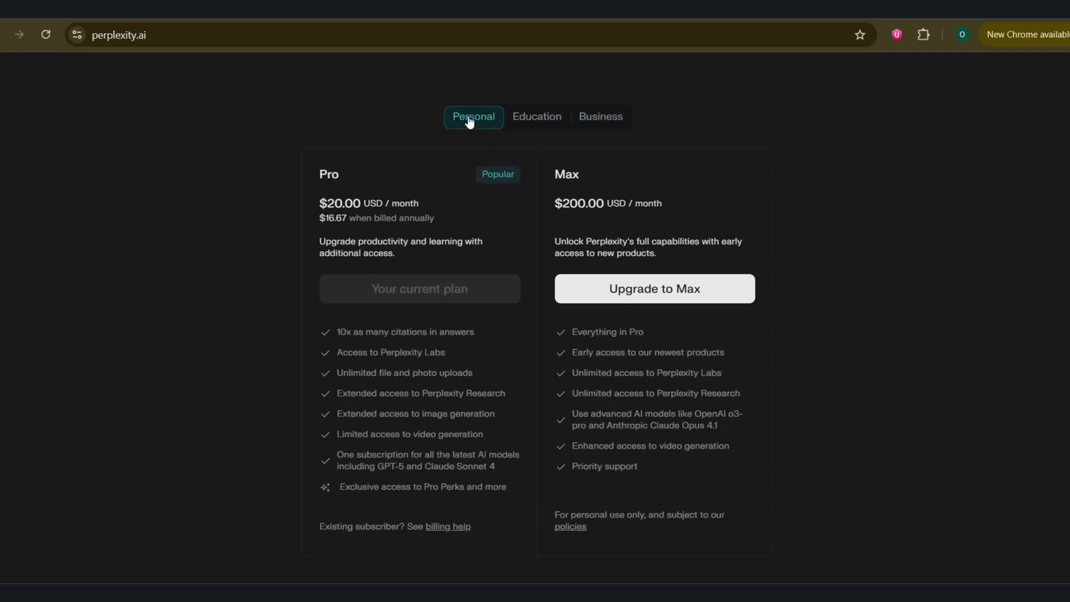